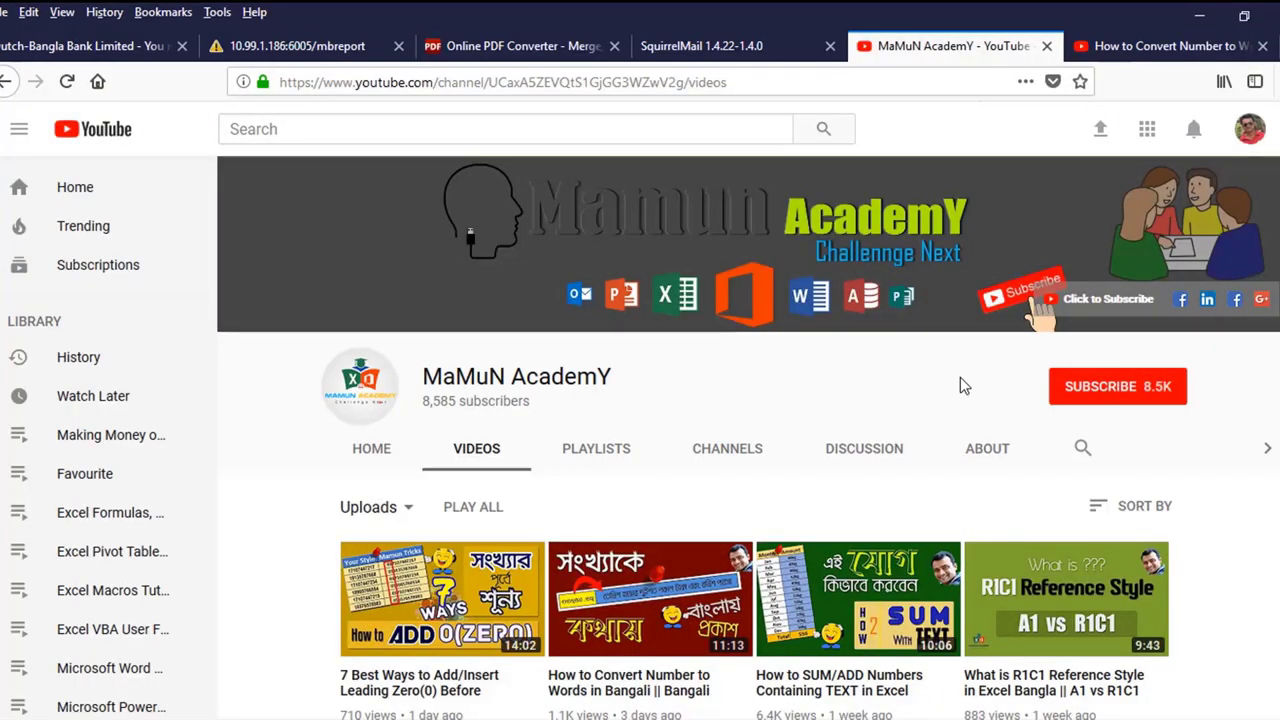
# Step: Subscribe to the Excel tutorial channel with all-upload notifications, then glance at the notifications list
pyautogui.click(1110, 392)
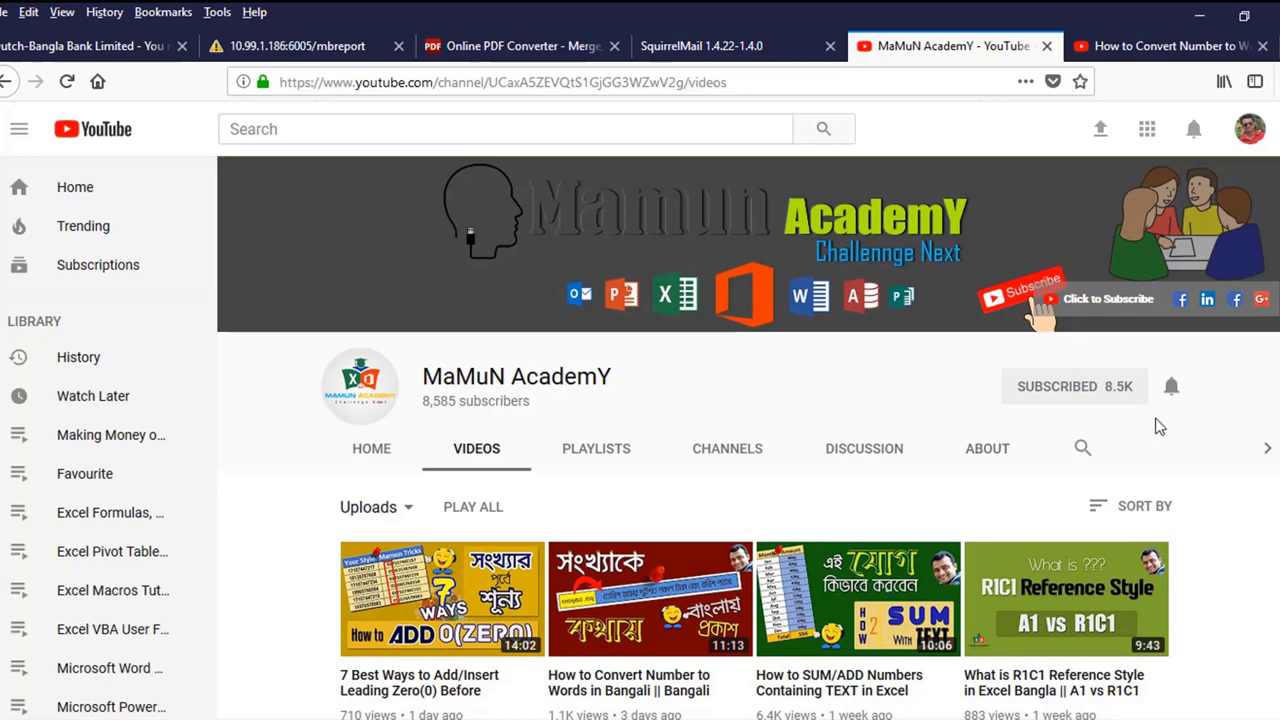
pyautogui.click(1171, 390)
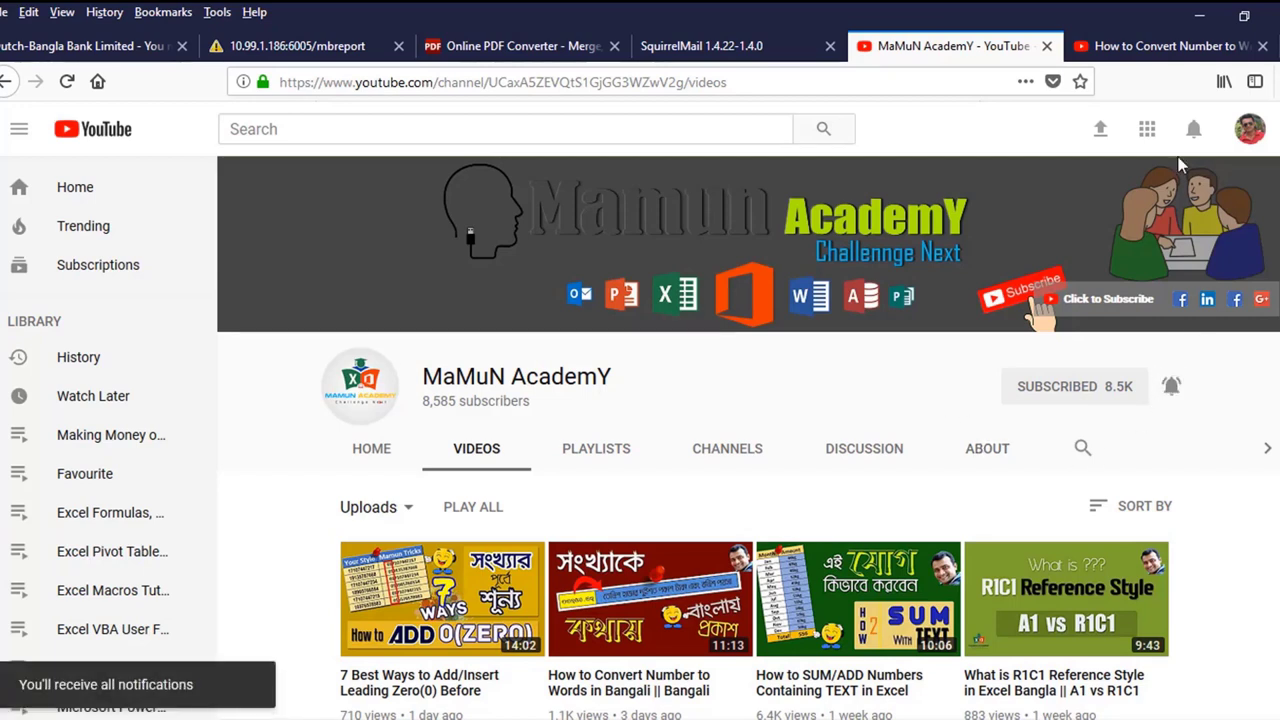
pyautogui.click(1193, 130)
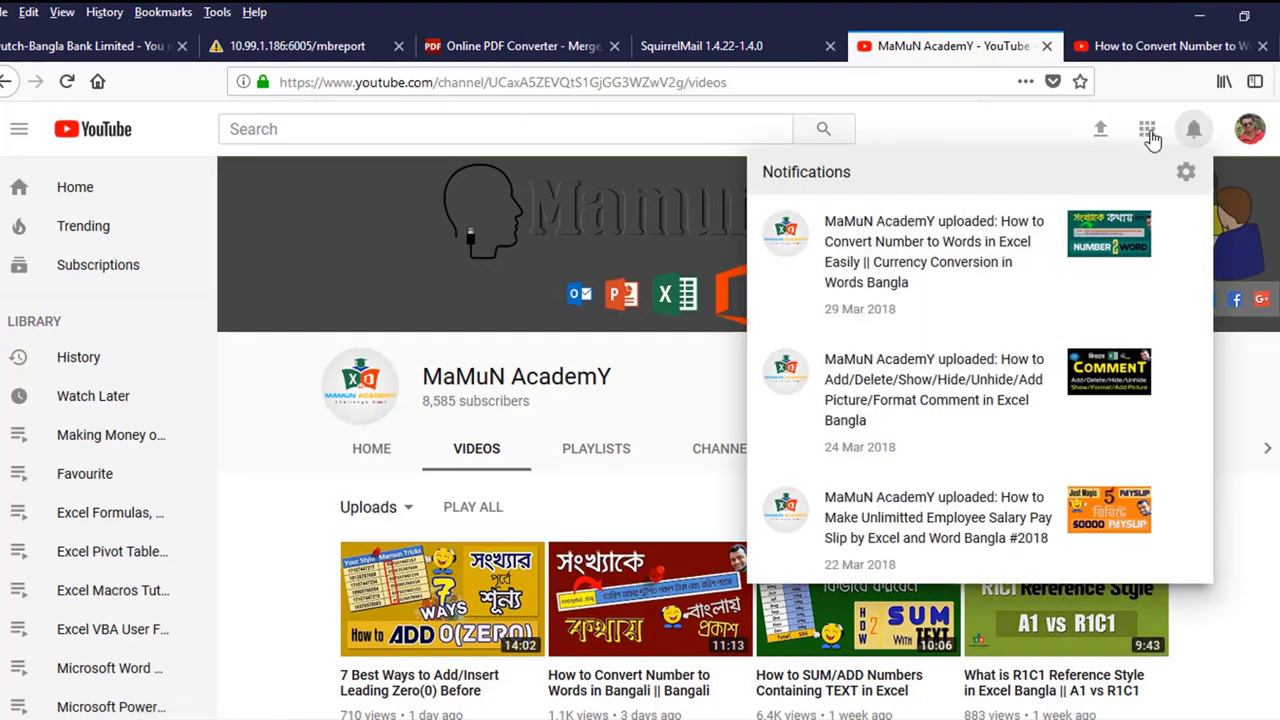
pyautogui.press('Escape')
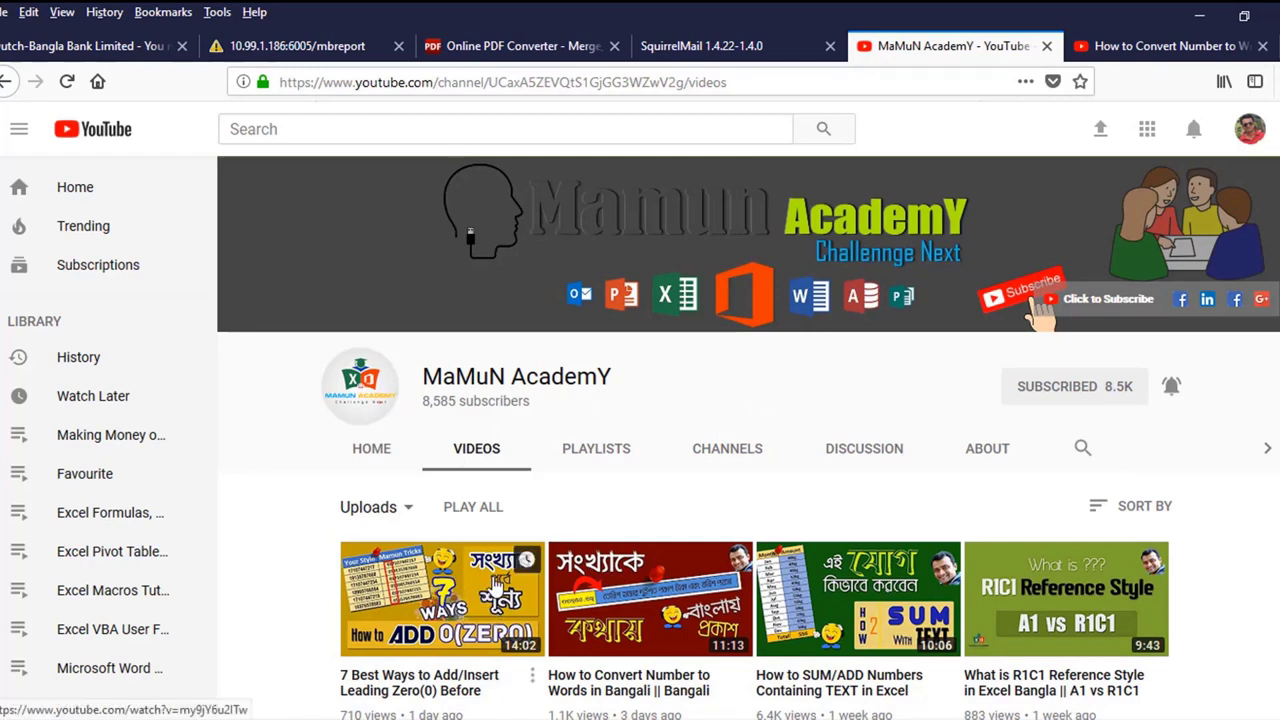
pyautogui.moveTo(442, 598)
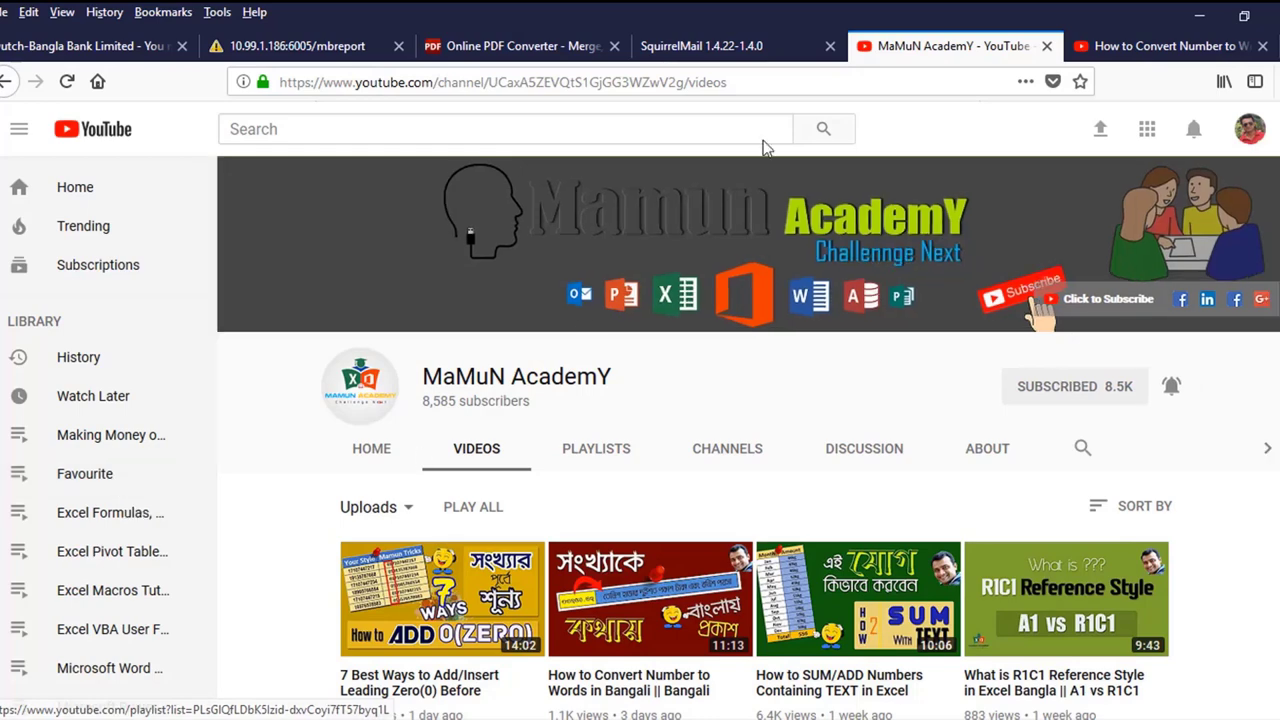
# Step: Save the Number to Words video to Watch Later and return to the channel's videos page
pyautogui.click(1105, 46)
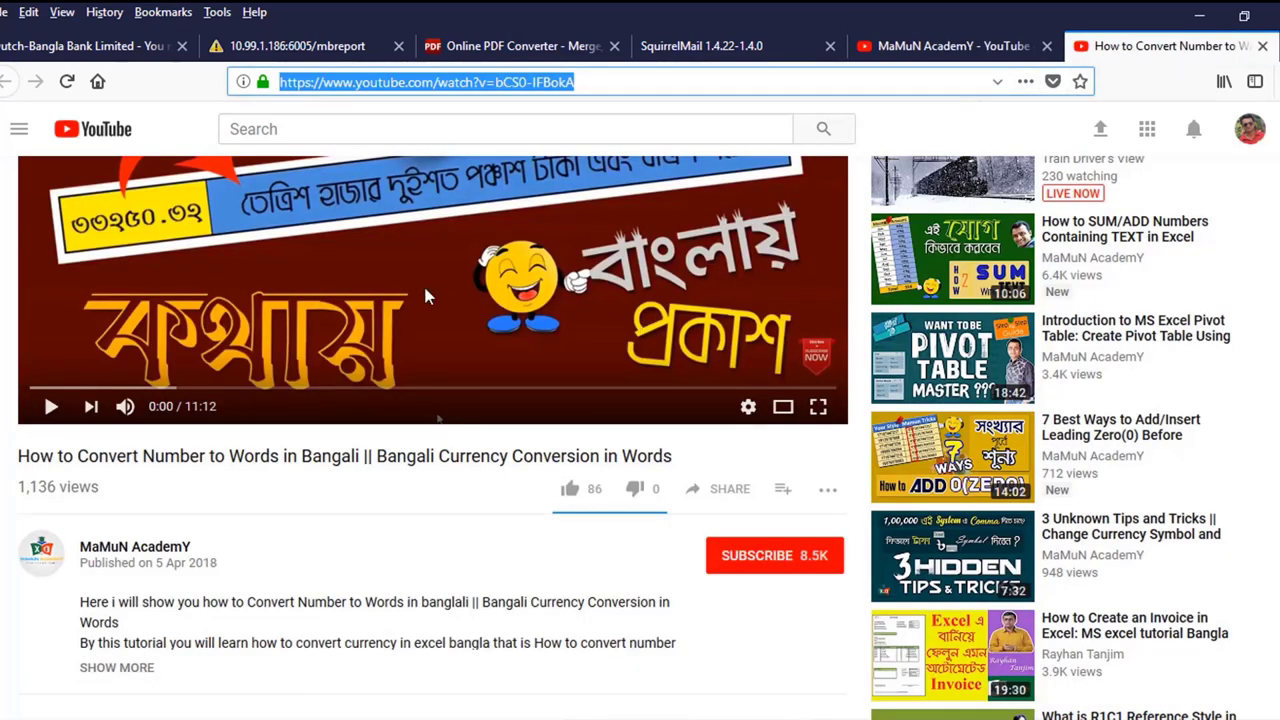
pyautogui.click(784, 491)
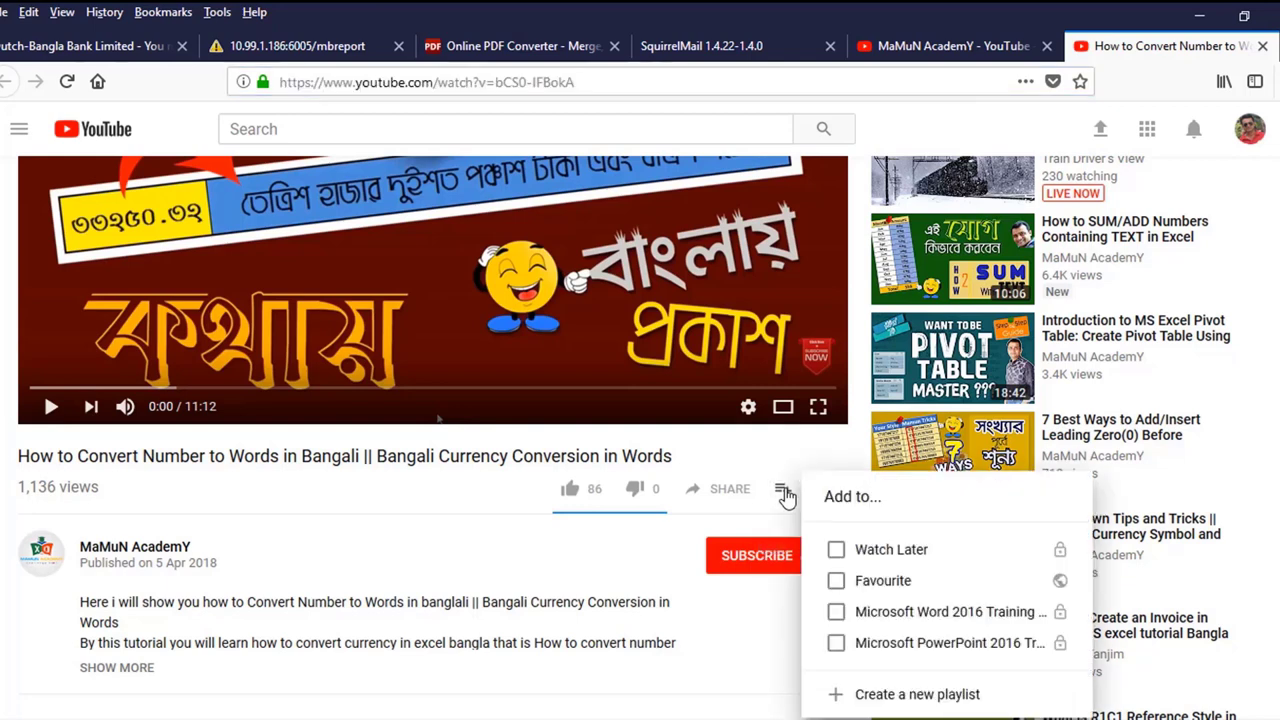
pyautogui.click(836, 551)
pyautogui.click(460, 522)
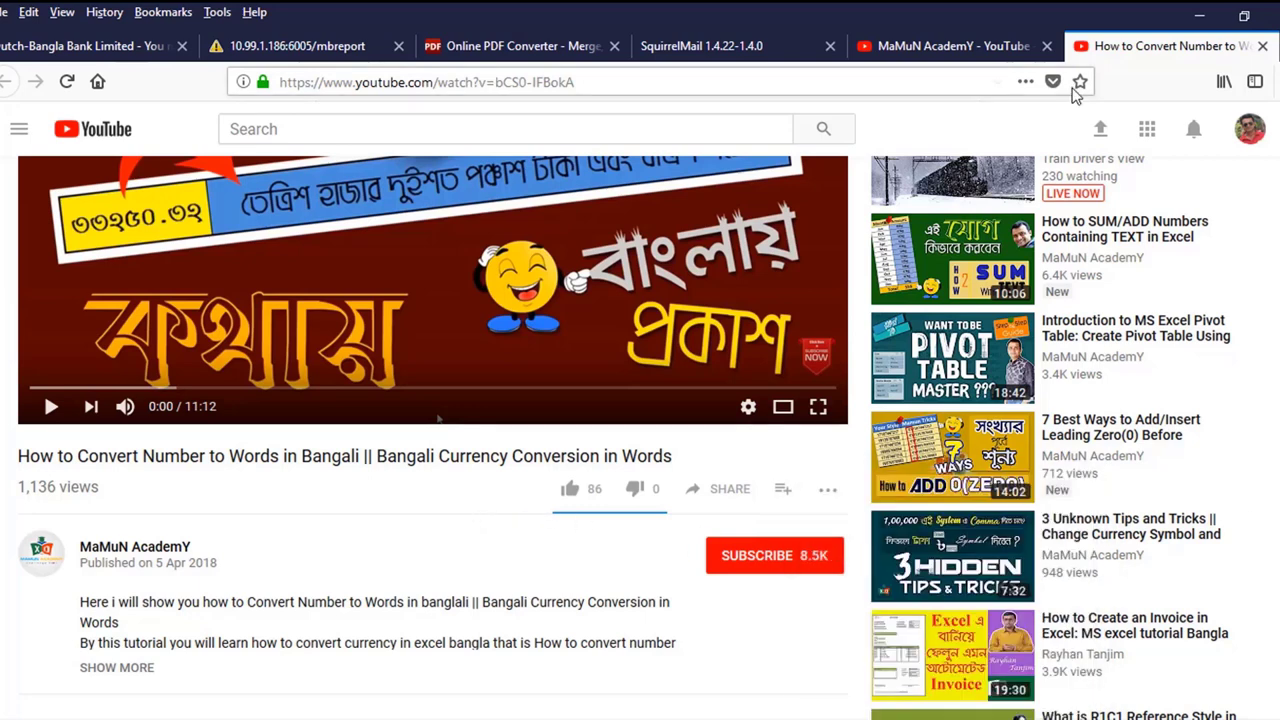
pyautogui.click(945, 46)
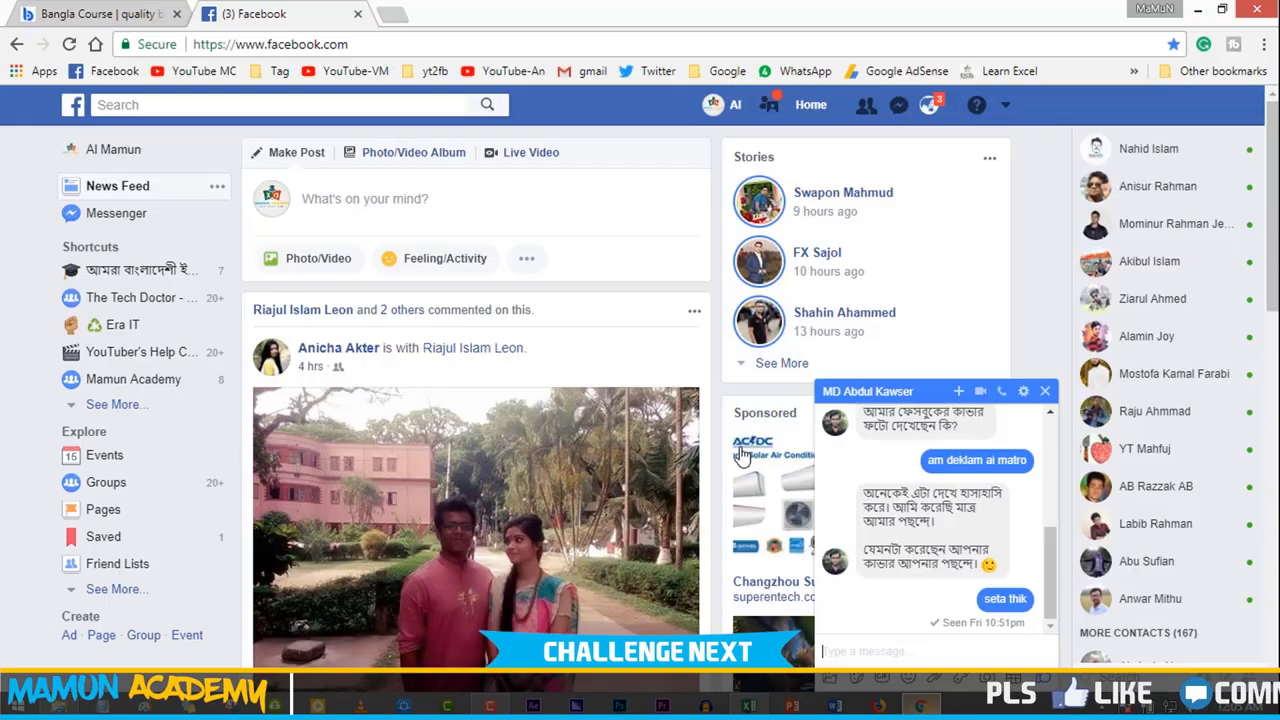
# Step: Switch to the banglaCourse.com tab and scroll up and down through its homepage articles
pyautogui.click(92, 12)
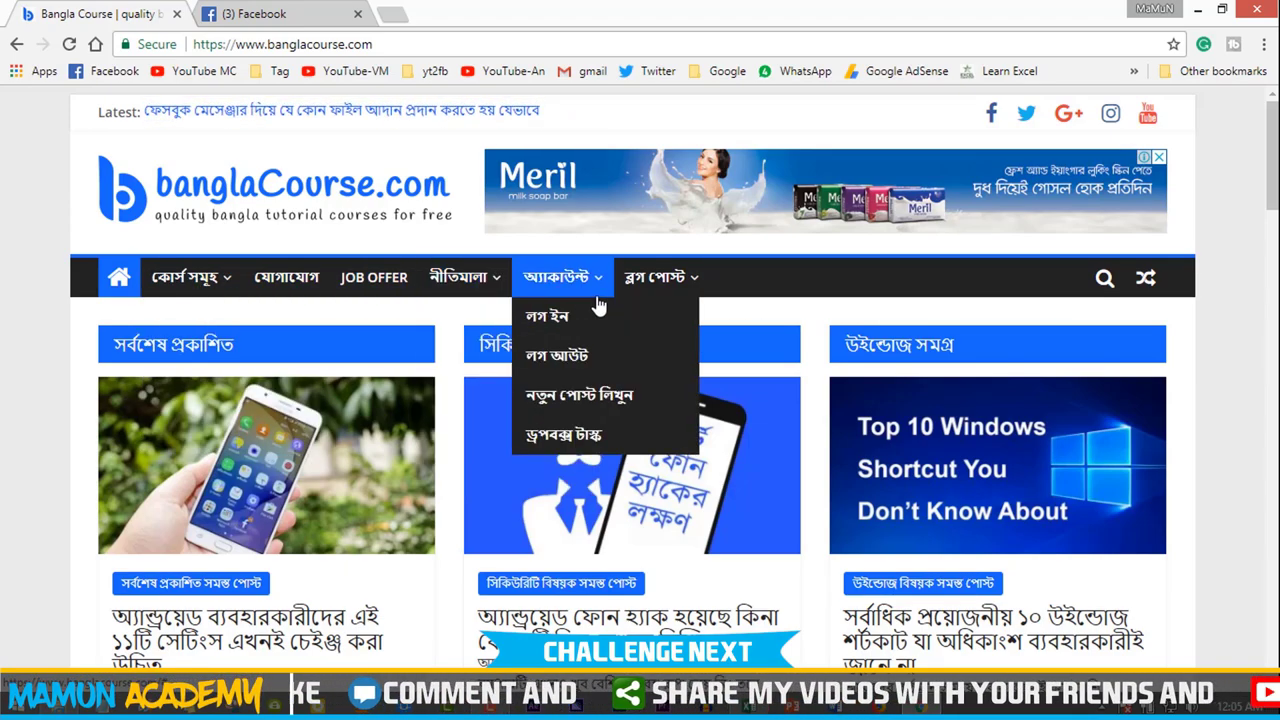
pyautogui.scroll(-2, 815, 397)
pyautogui.scroll(-3, 1070, 543)
pyautogui.scroll(-5, 1070, 543)
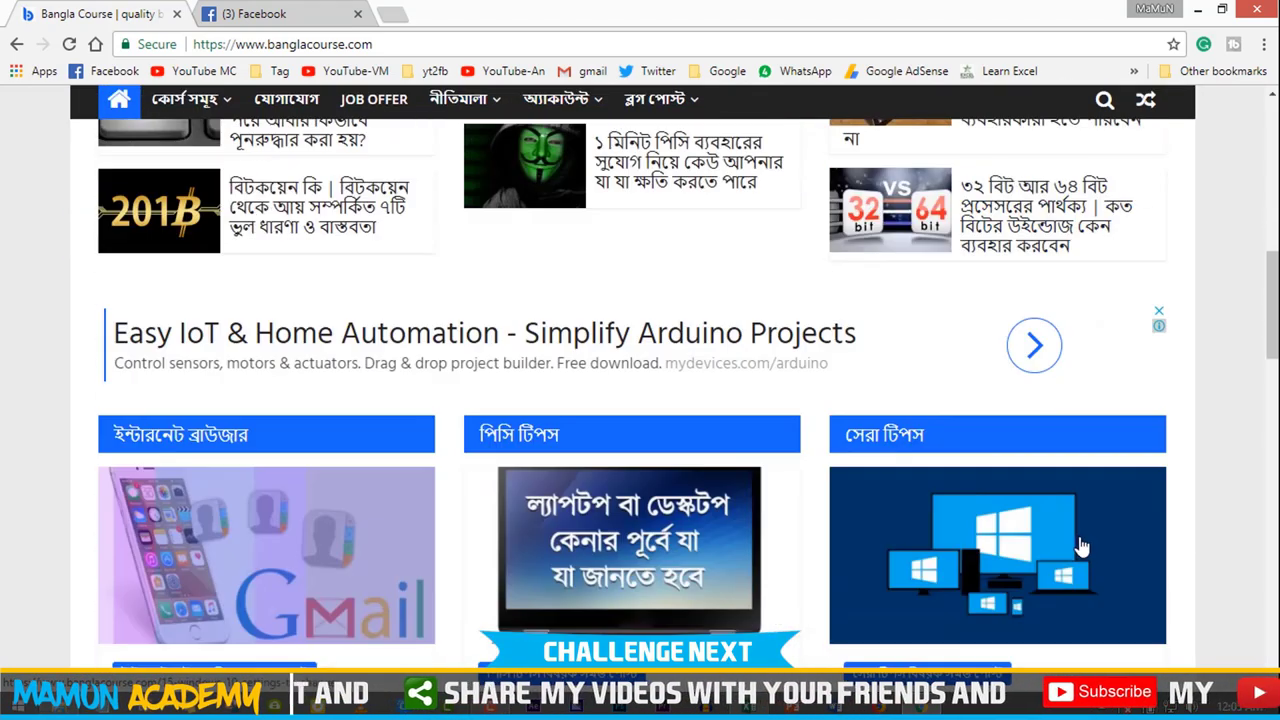
pyautogui.scroll(-5, 1070, 543)
pyautogui.scroll(5, 1070, 543)
pyautogui.scroll(-5, 1070, 543)
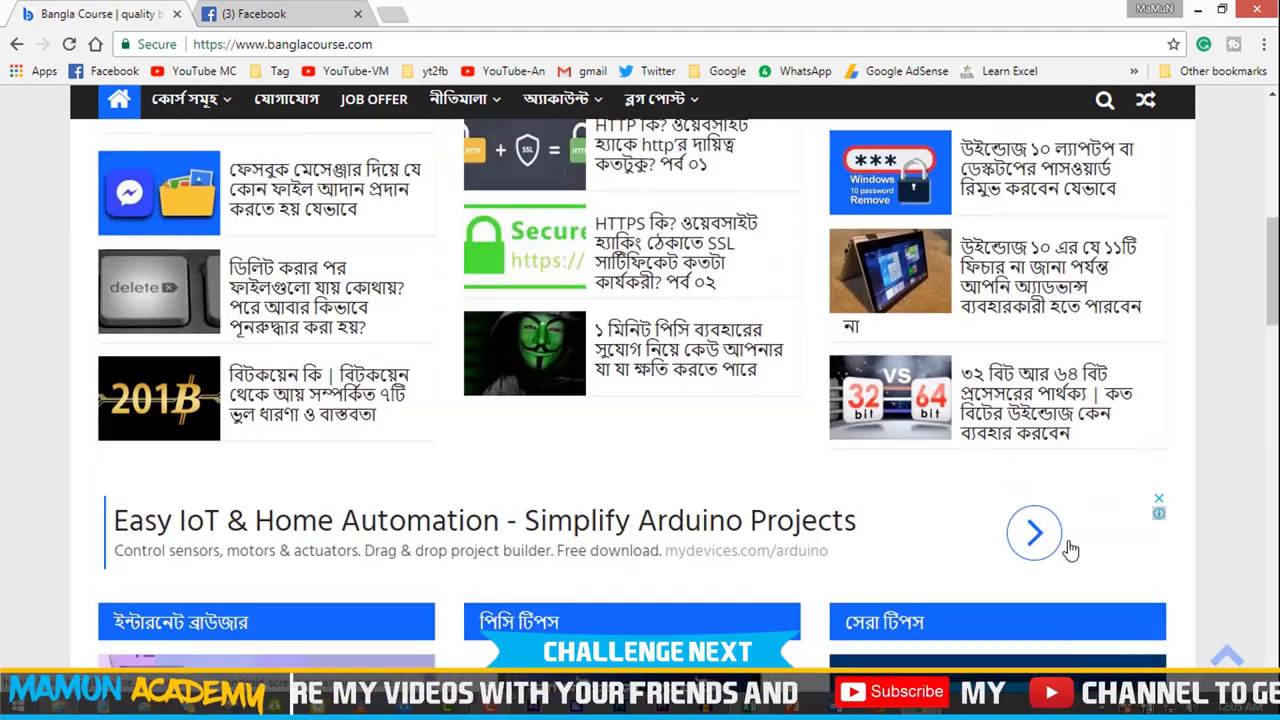
pyautogui.scroll(10, 1070, 543)
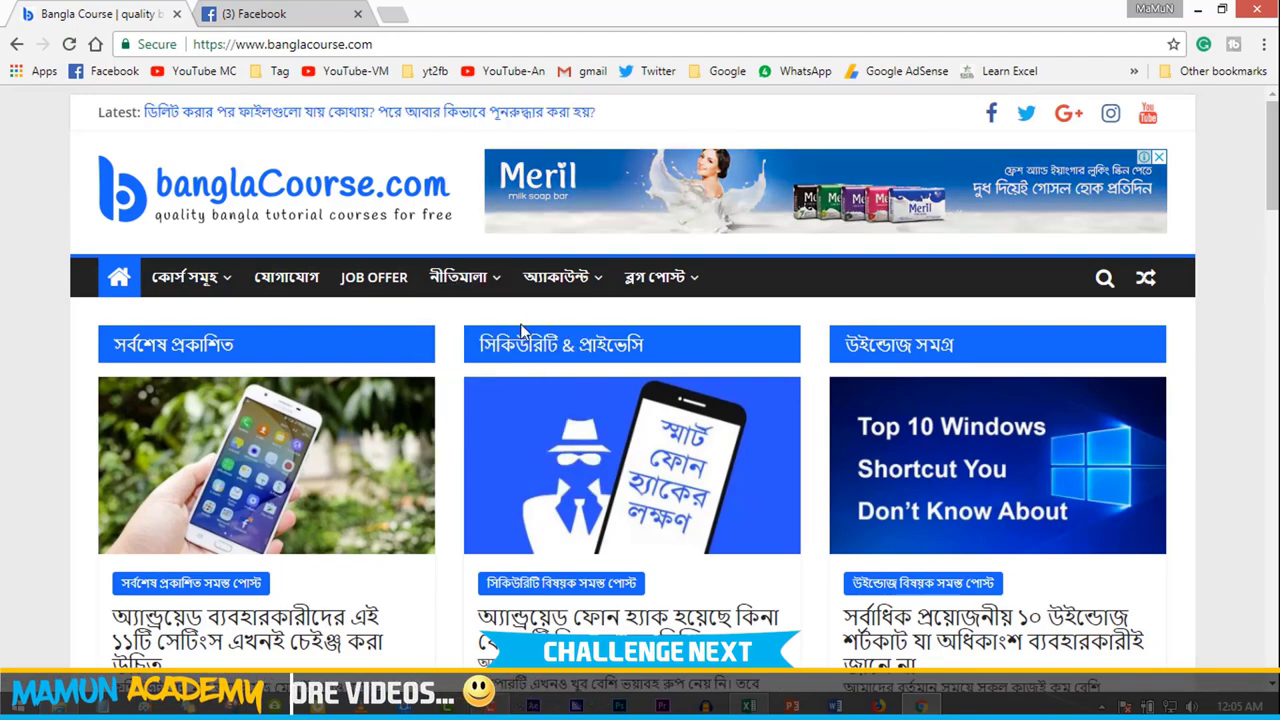
pyautogui.scroll(-2, 986, 363)
pyautogui.scroll(-2, 1010, 392)
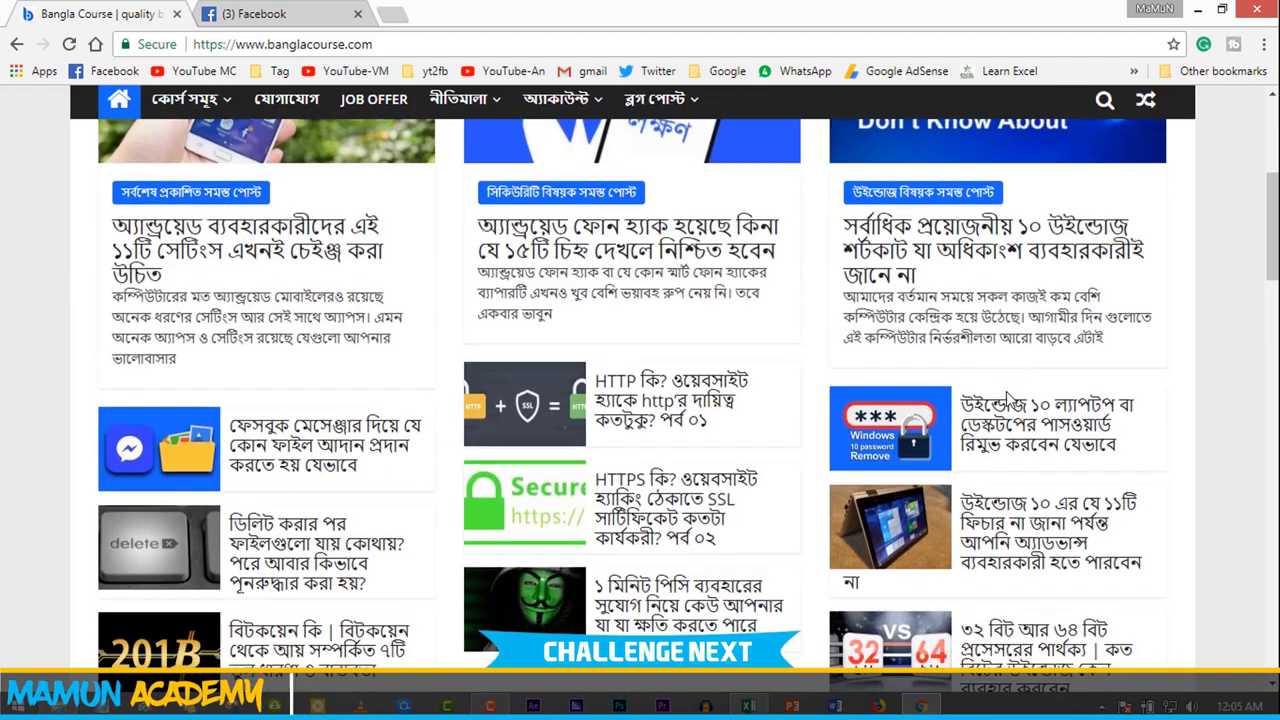
pyautogui.scroll(-4, 780, 286)
pyautogui.scroll(-4, 886, 490)
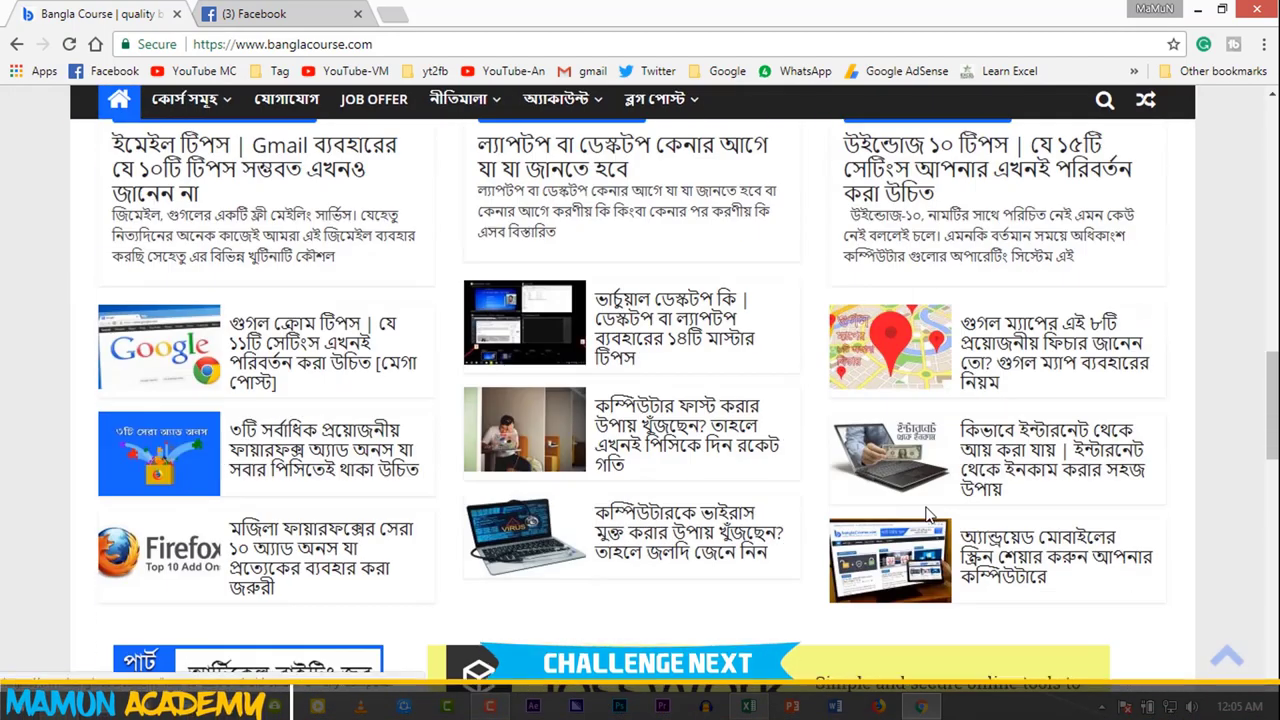
pyautogui.scroll(-5, 900, 485)
pyautogui.scroll(-3, 920, 478)
pyautogui.scroll(5, 946, 465)
pyautogui.scroll(5, 946, 465)
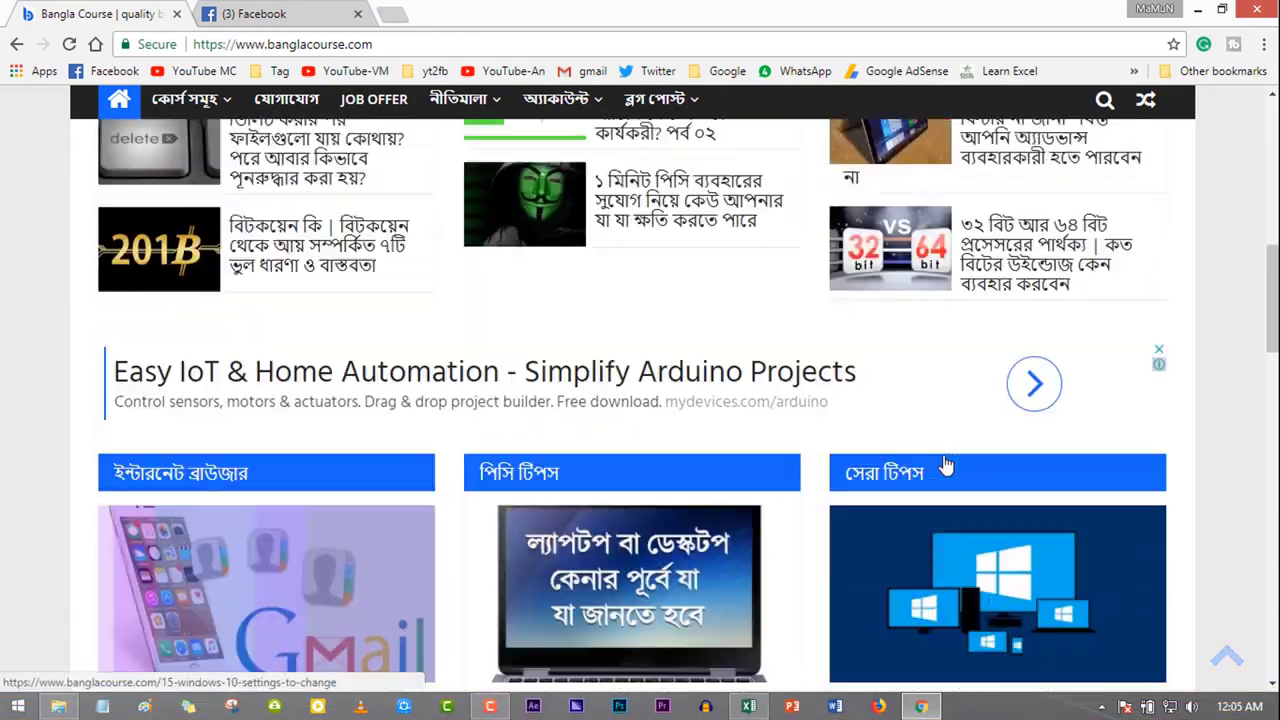
pyautogui.scroll(10, 946, 465)
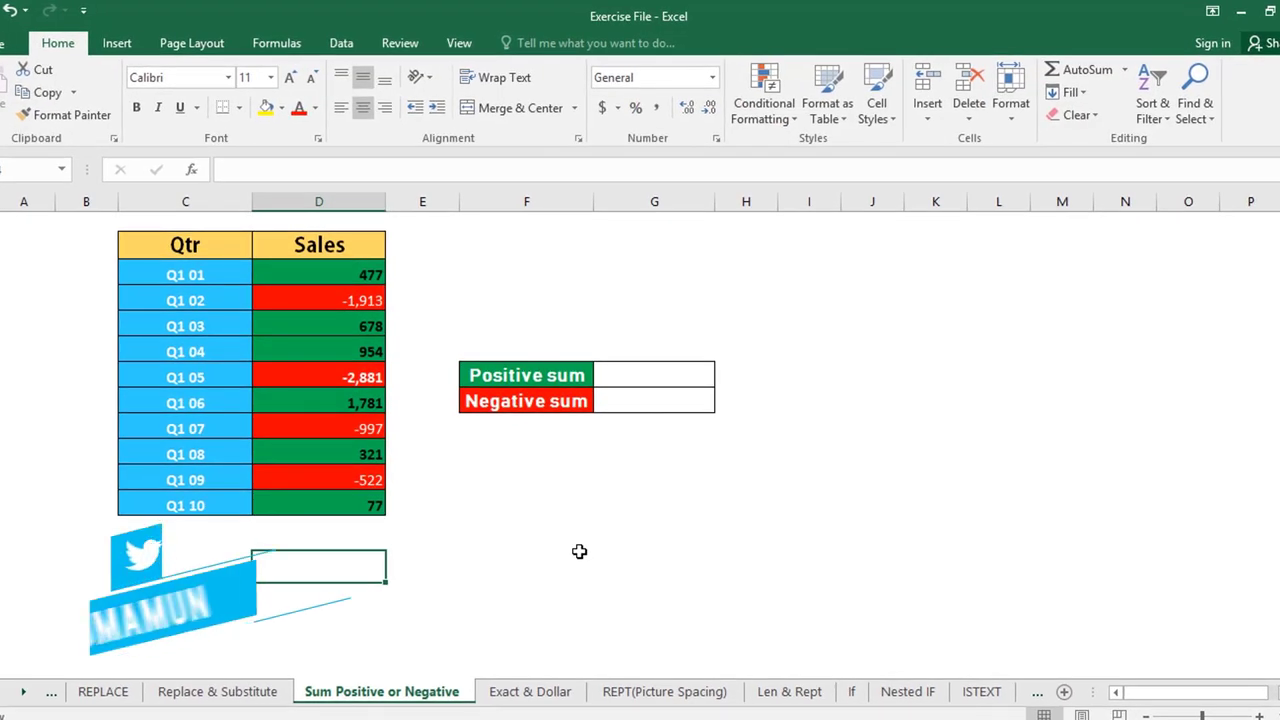
# Step: In D13, build the formula =SUBTOTAL(9,D3:D12) over the Sales values
pyautogui.click(357, 538)
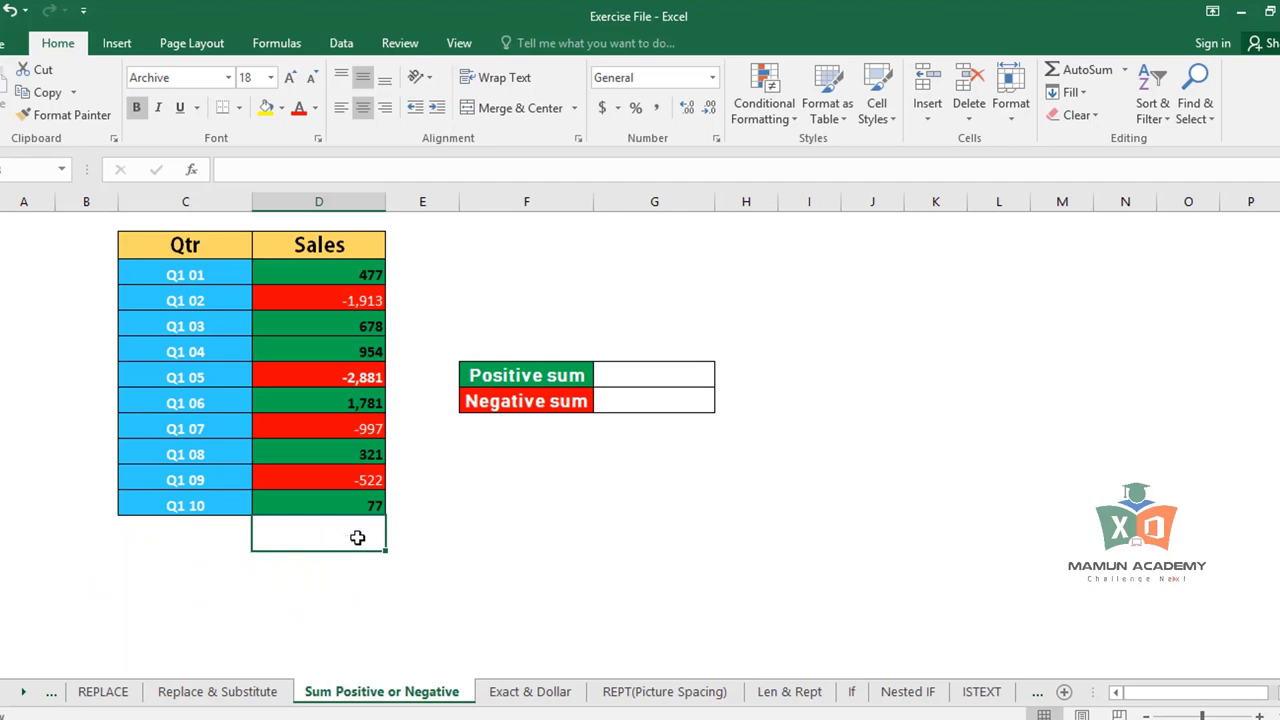
pyautogui.write('=')
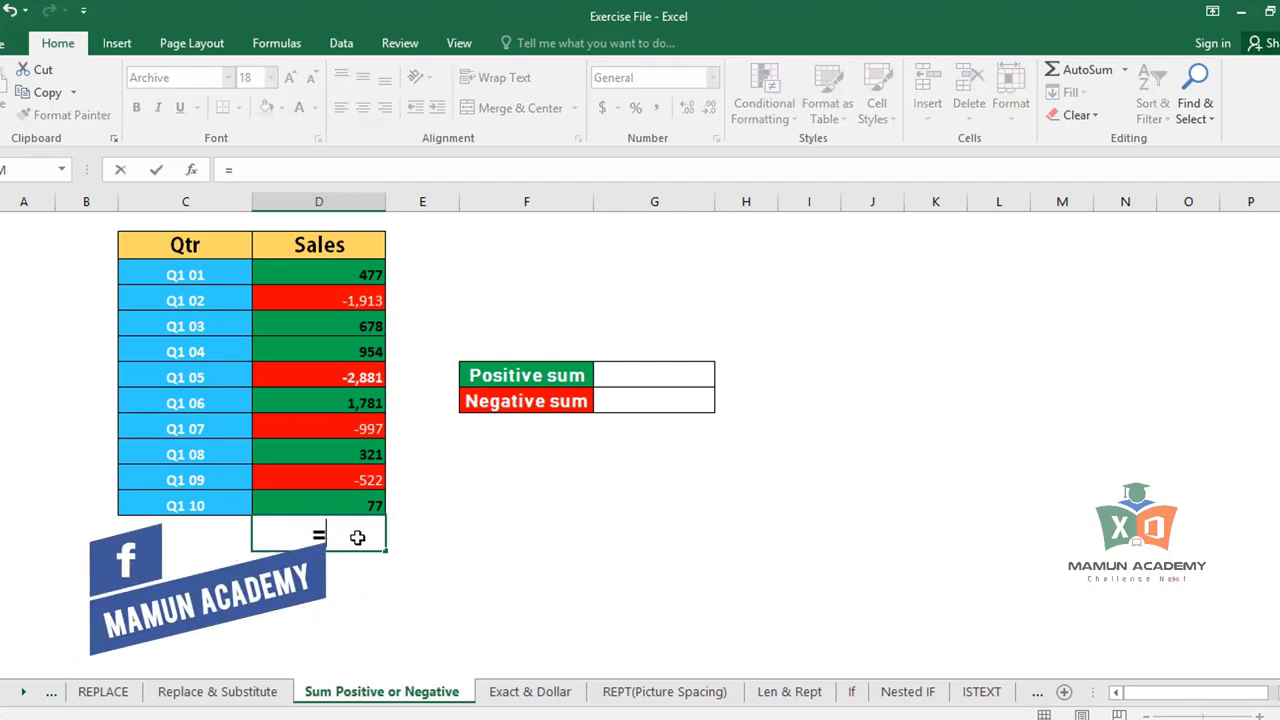
pyautogui.write('sub')
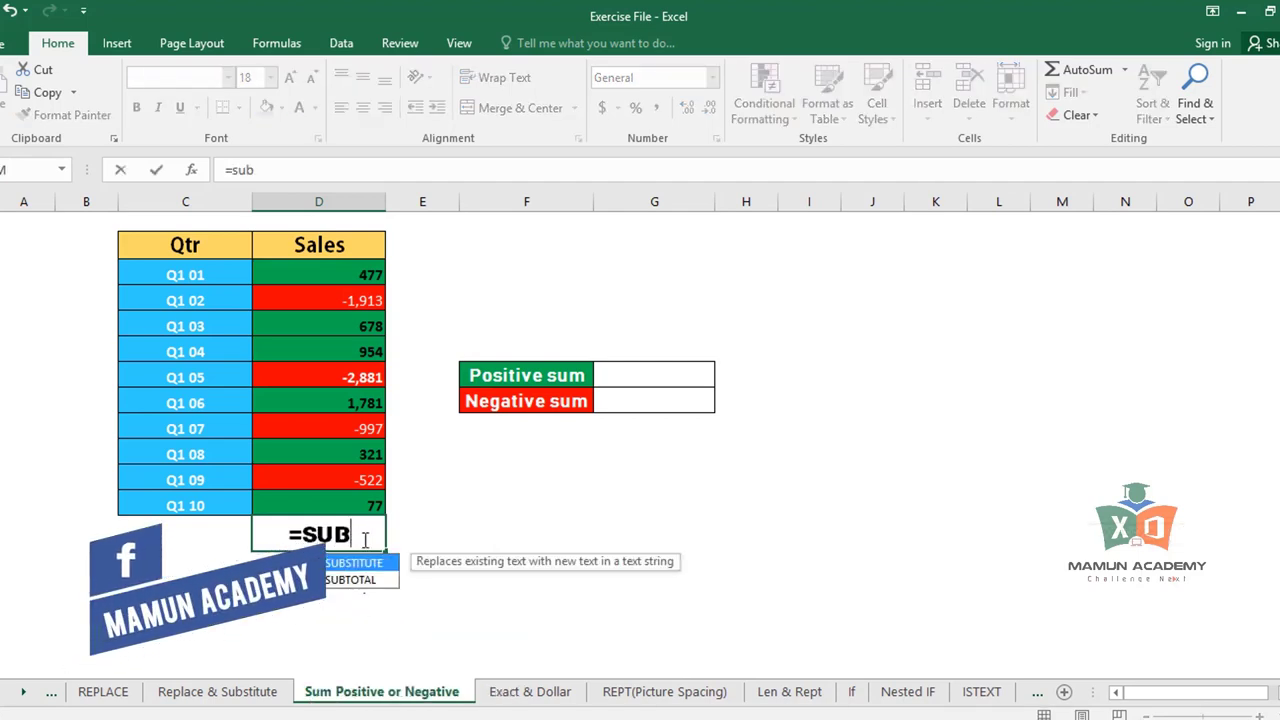
pyautogui.doubleClick(350, 579)
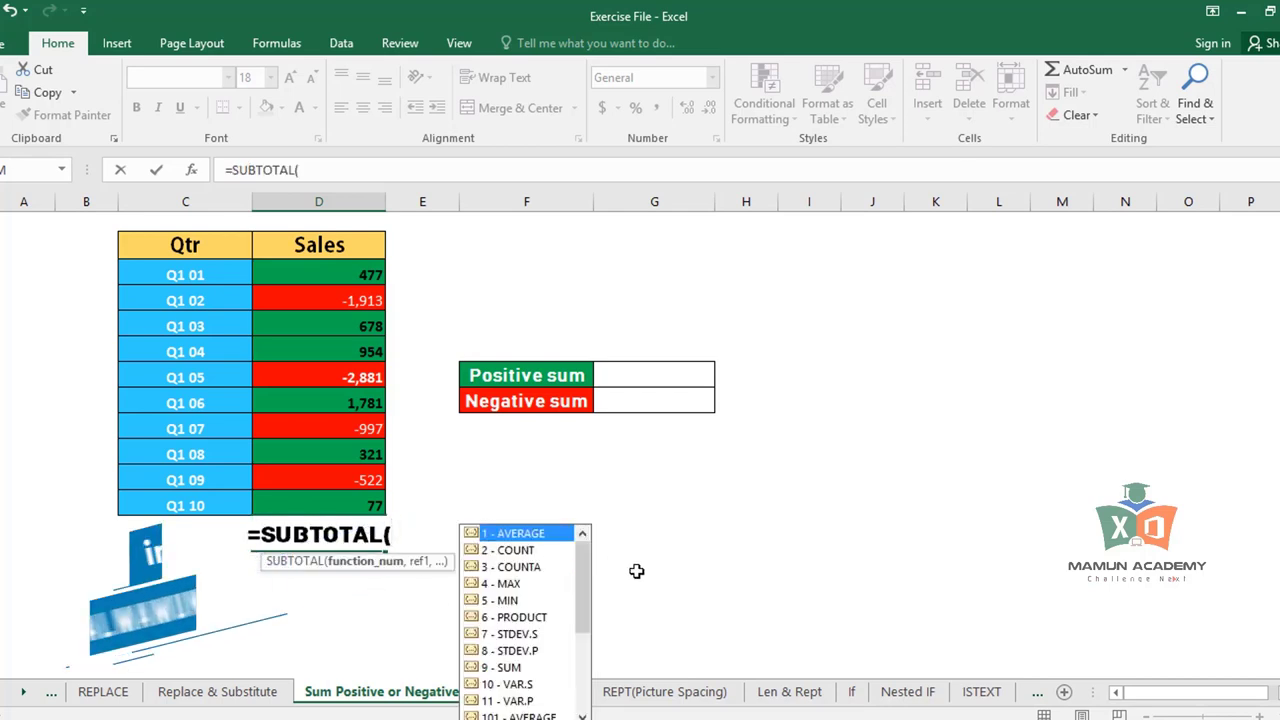
pyautogui.scroll(-1, 640, 580)
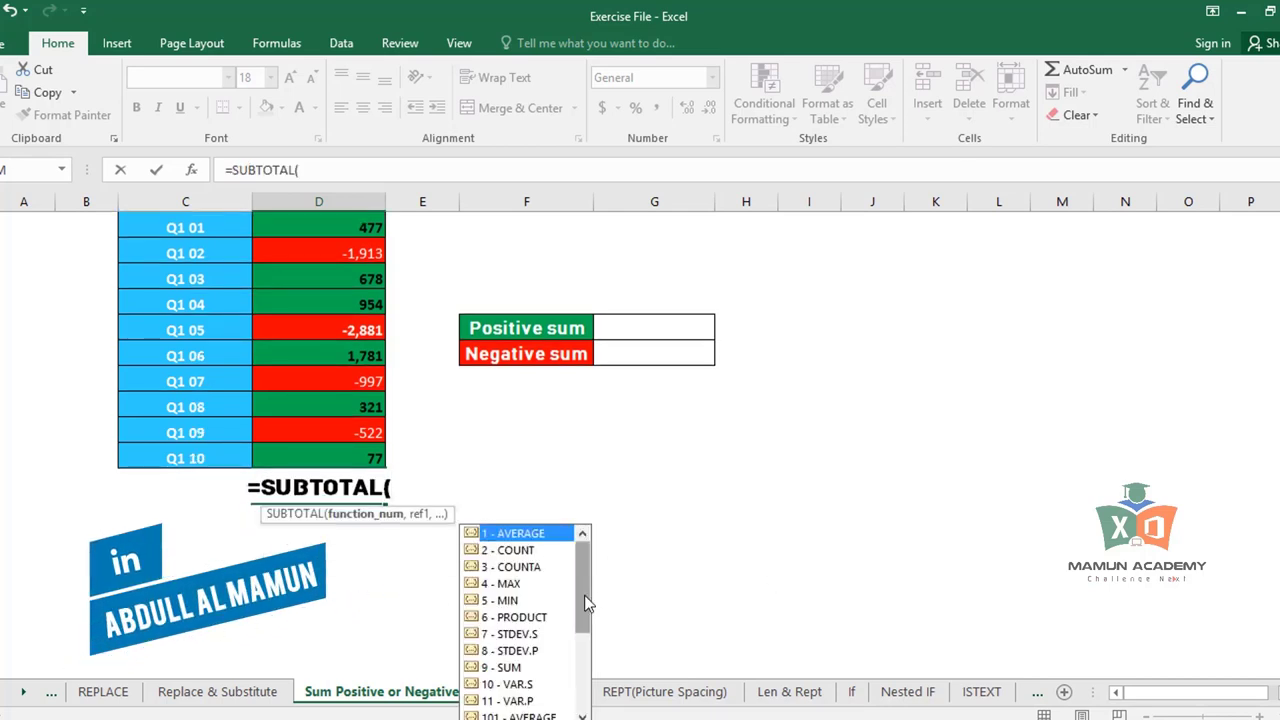
pyautogui.moveTo(586, 597)
pyautogui.mouseDown()
pyautogui.moveTo(586, 651)
pyautogui.moveTo(572, 584)
pyautogui.mouseUp()
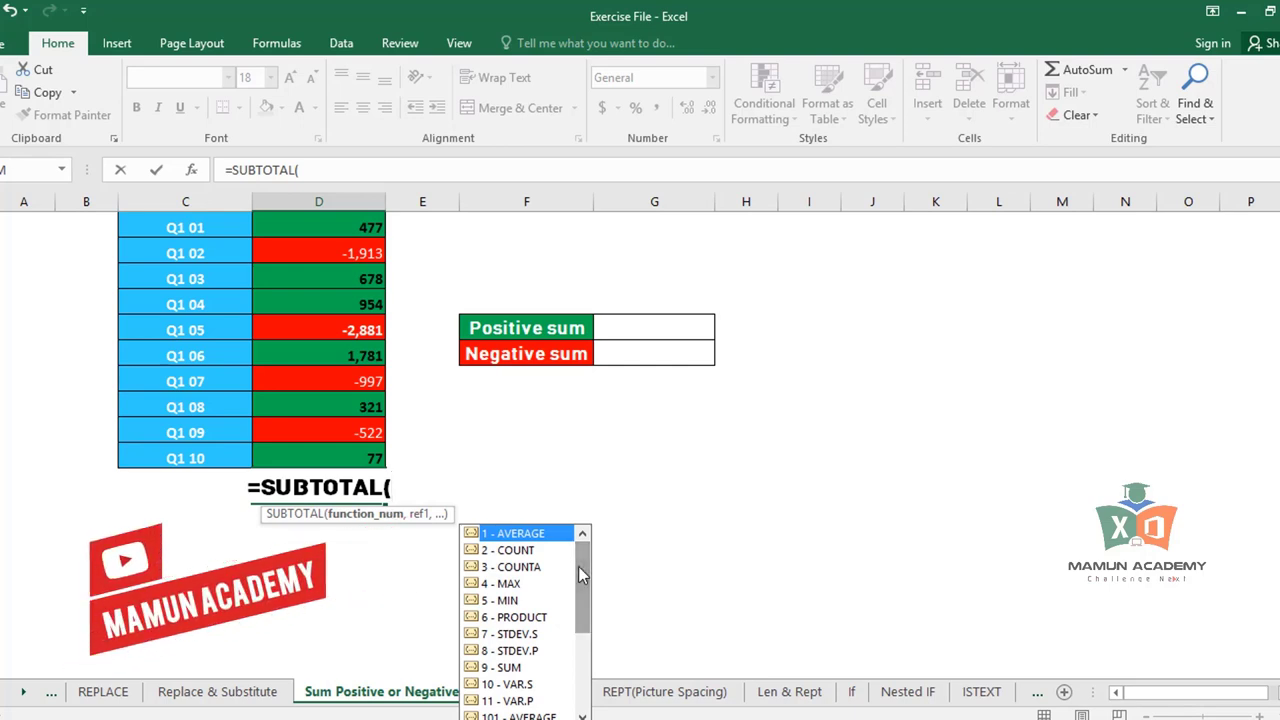
pyautogui.write('9')
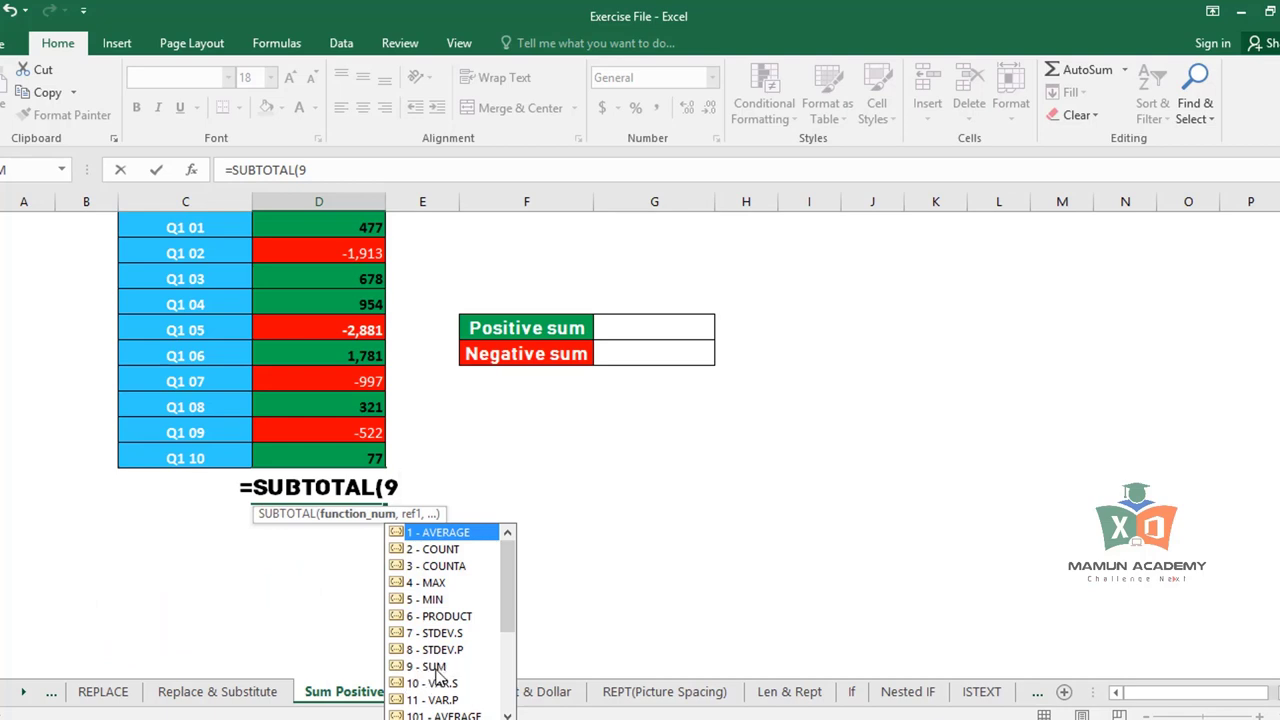
pyautogui.write(',')
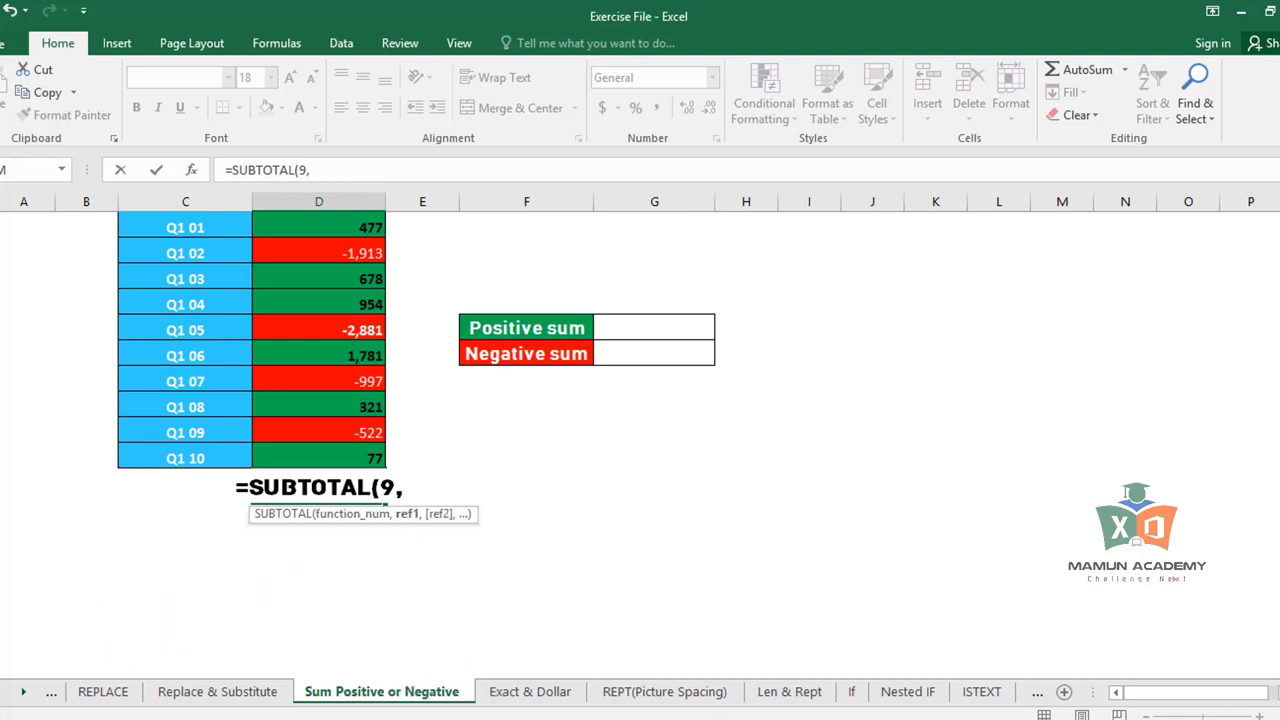
pyautogui.scroll(1, 400, 320)
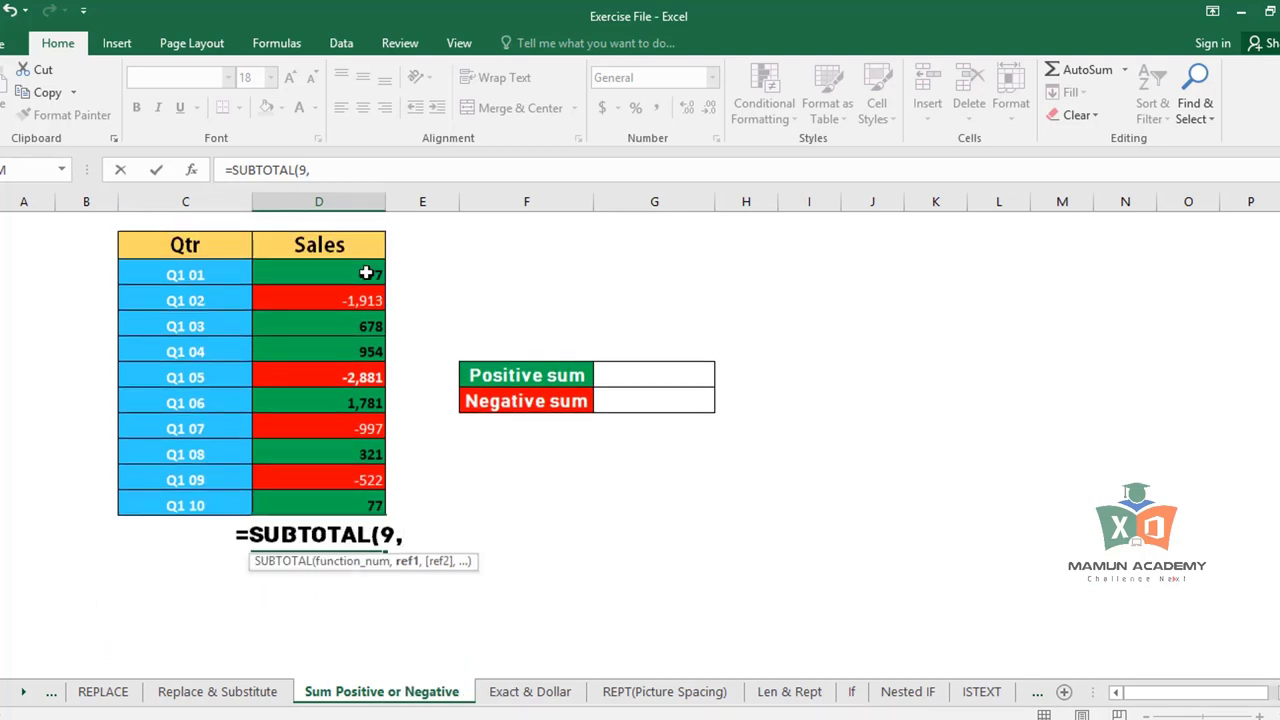
pyautogui.moveTo(363, 272)
pyautogui.mouseDown()
pyautogui.moveTo(332, 391)
pyautogui.moveTo(337, 496)
pyautogui.mouseUp()
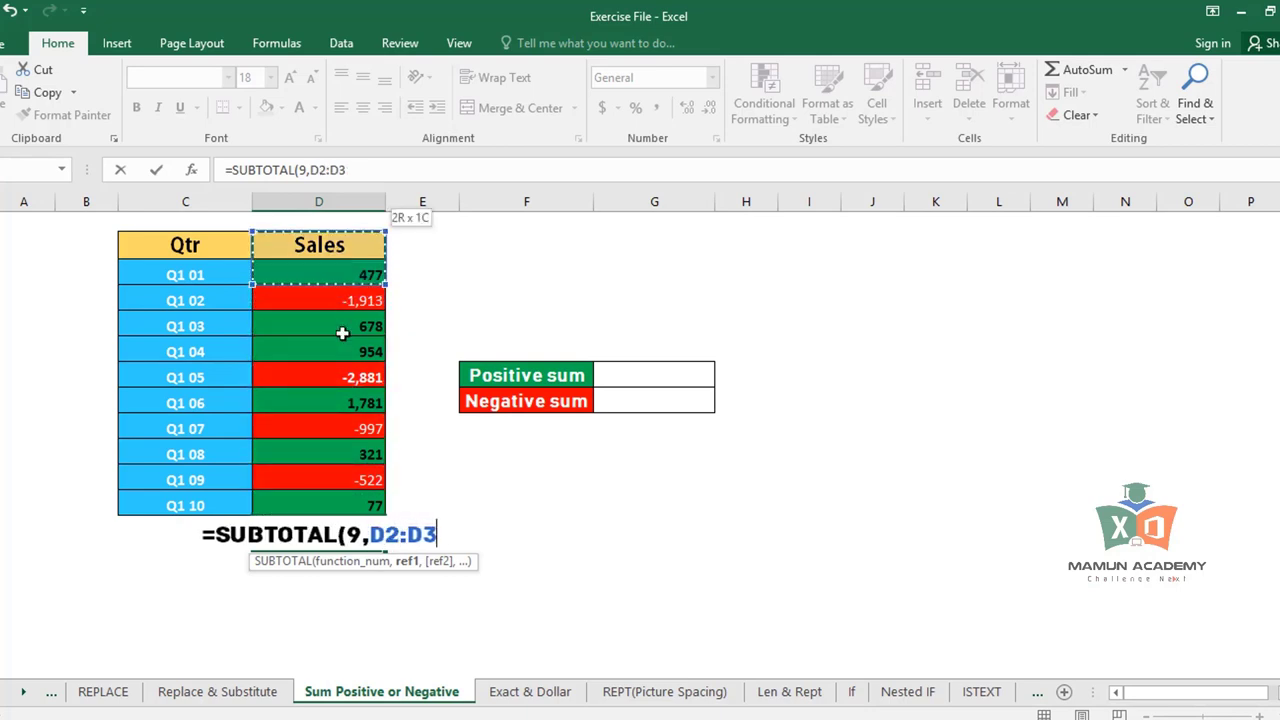
pyautogui.moveTo(337, 496); pyautogui.dragTo(337, 497)
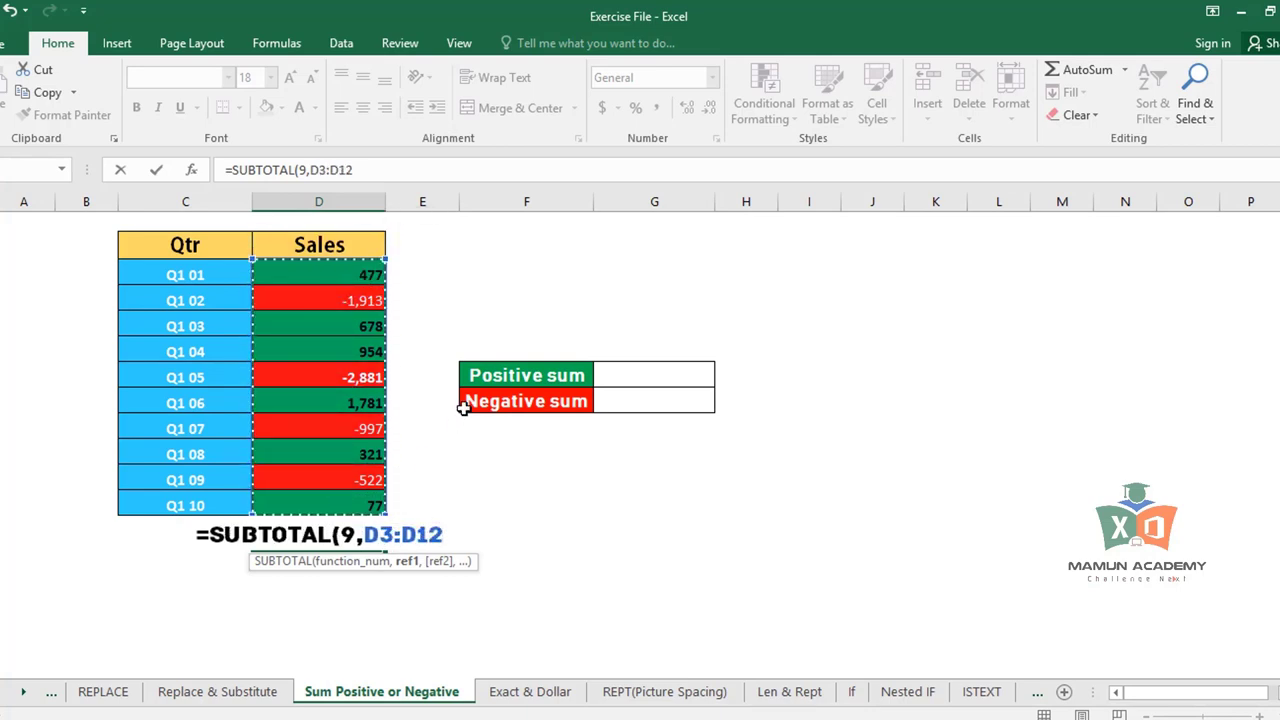
# Step: Commit =SUBTOTAL(9,D3:D12) in D13, showing -2025, and check it against the Sales values
pyautogui.press('Return')
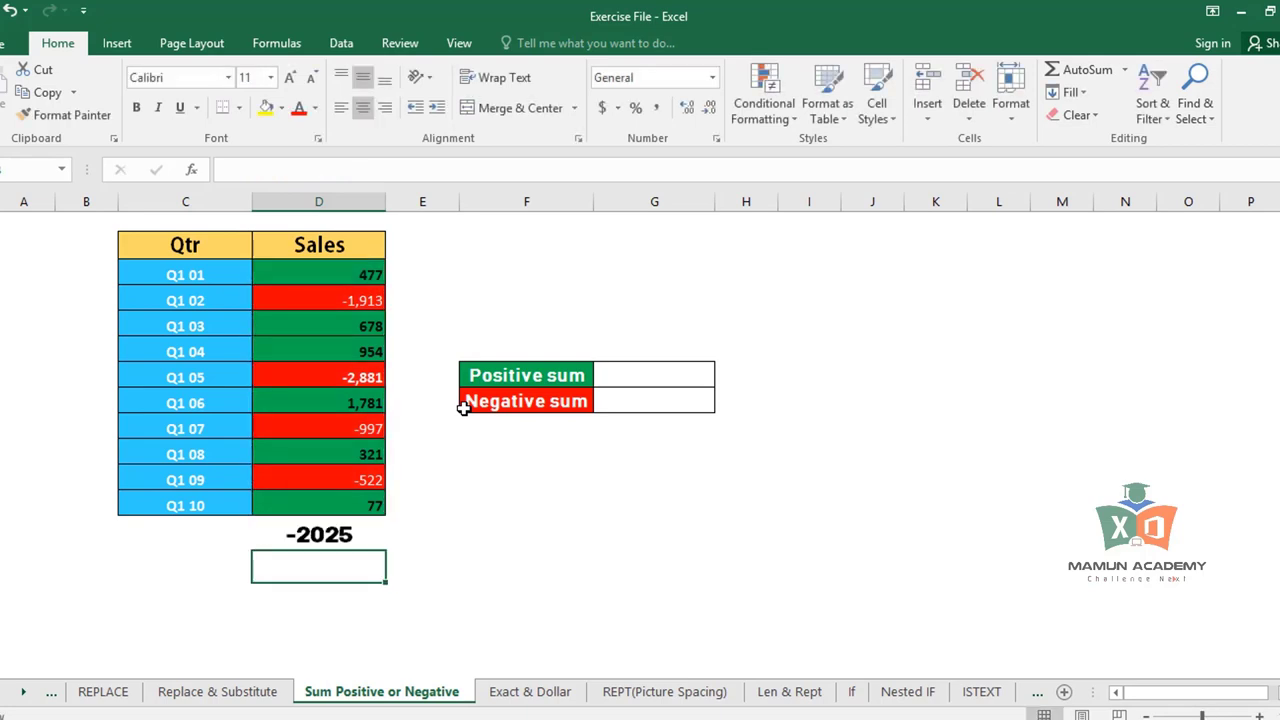
pyautogui.click(321, 527)
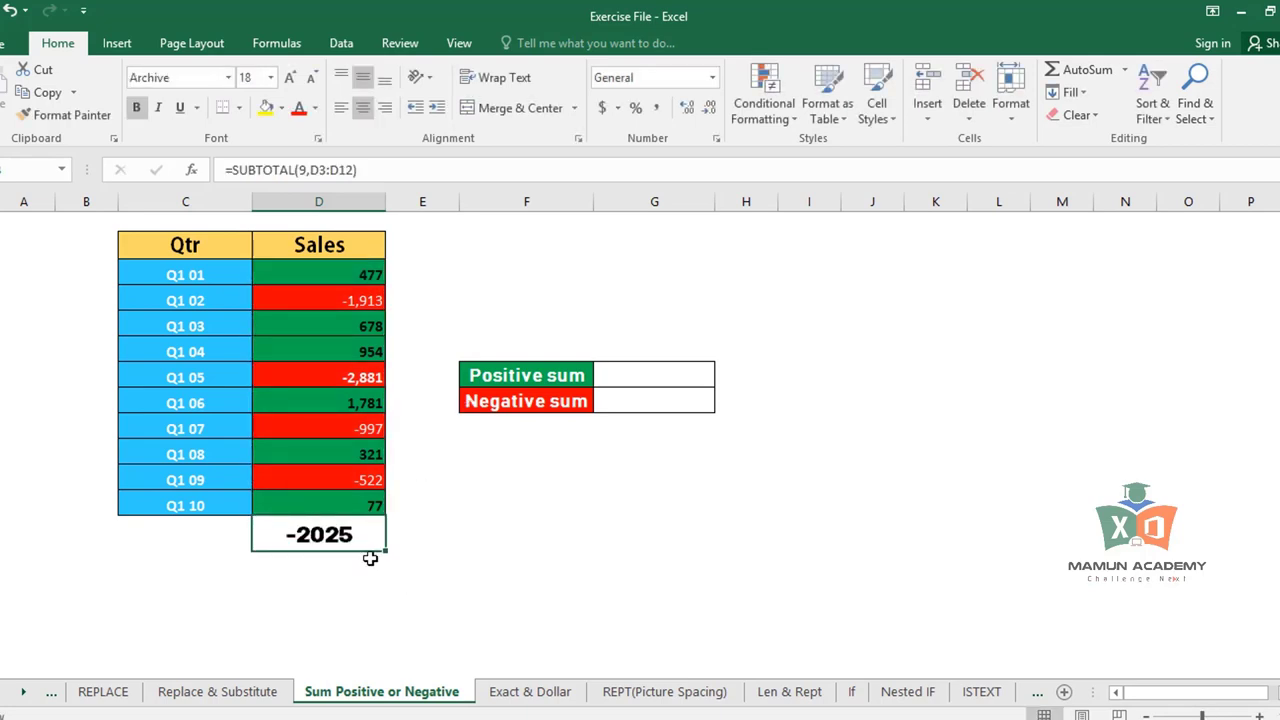
pyautogui.click(375, 503)
pyautogui.moveTo(375, 503); pyautogui.dragTo(366, 270)
pyautogui.hotkey('ctrl', 'v')
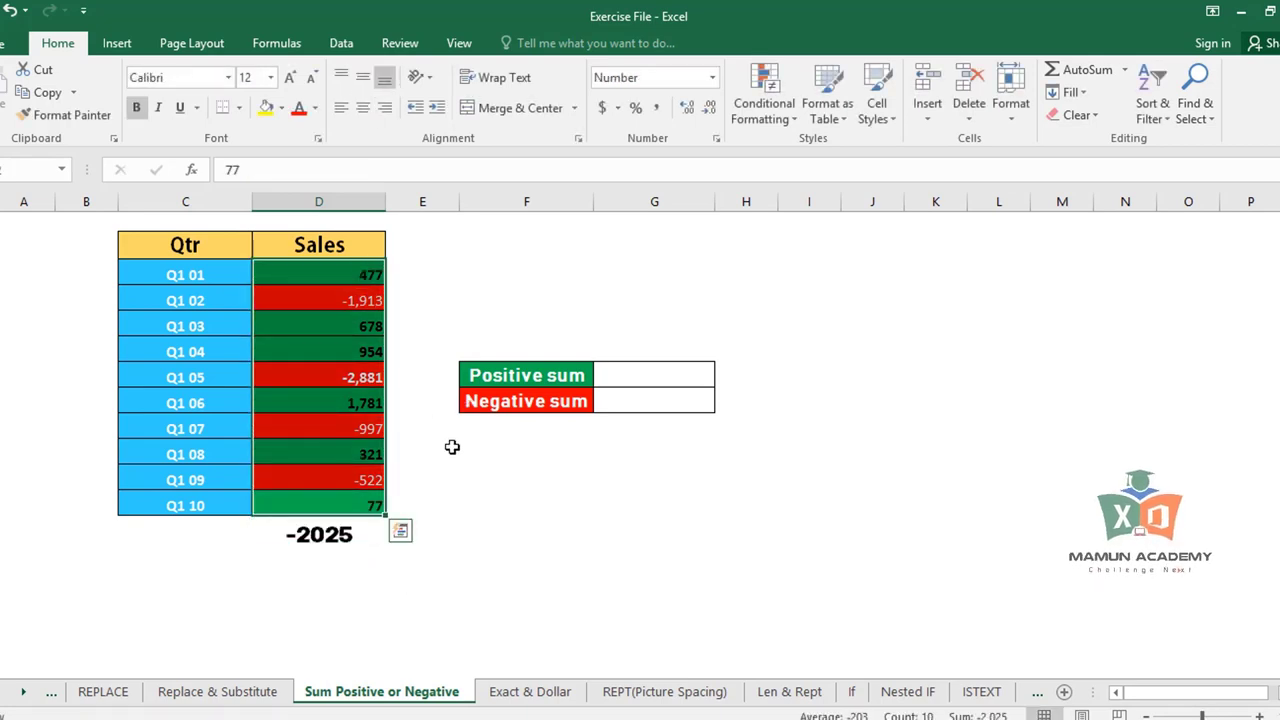
pyautogui.click(451, 446)
pyautogui.click(363, 272)
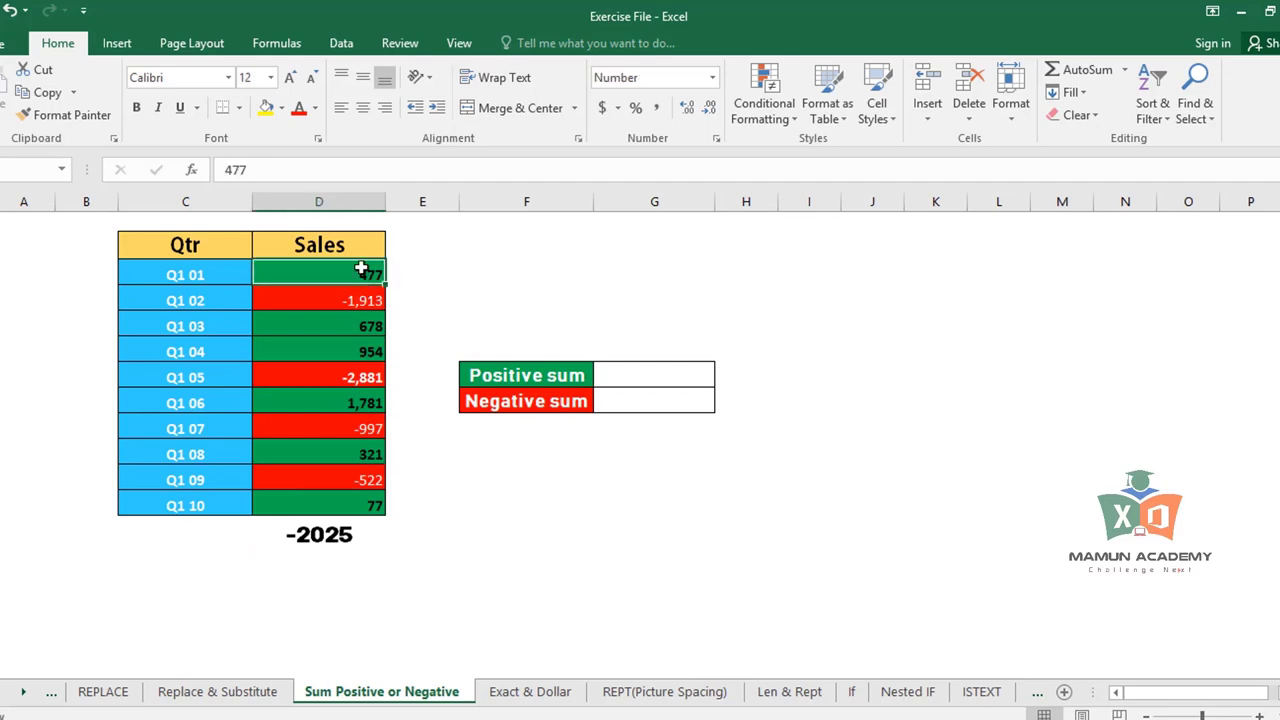
pyautogui.moveTo(361, 270); pyautogui.dragTo(356, 506)
pyautogui.click(331, 530)
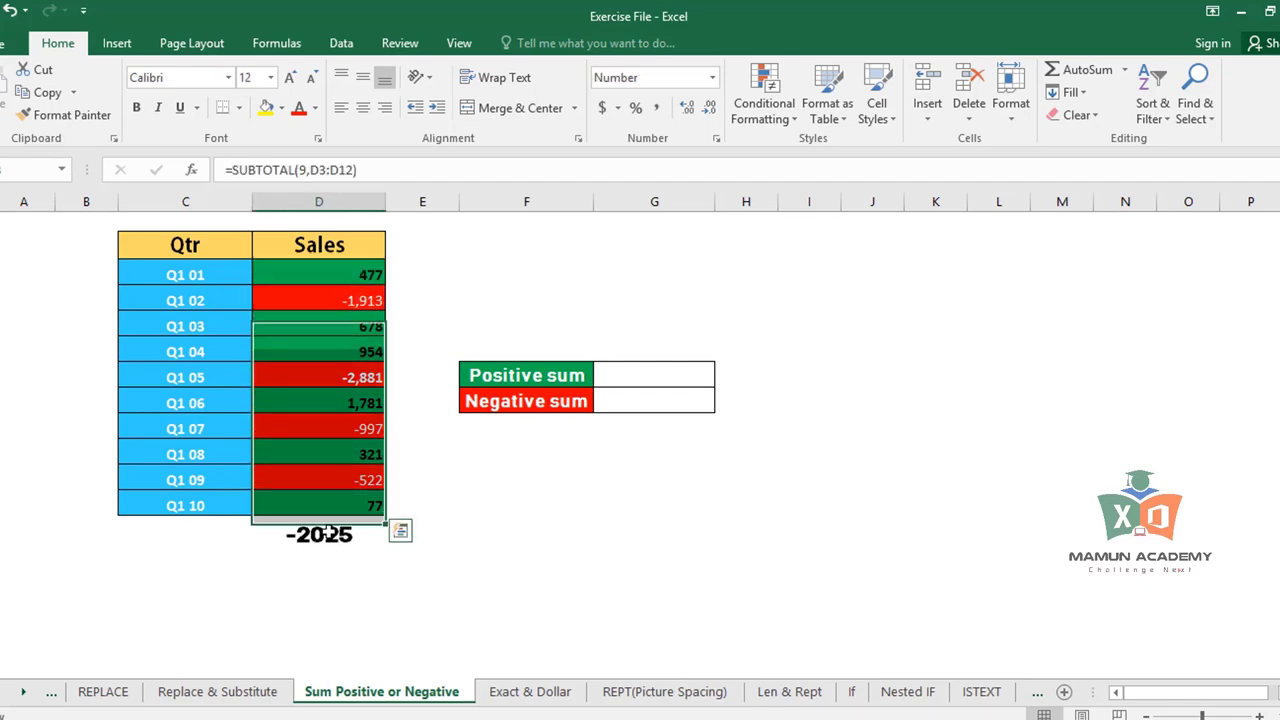
# Step: Recheck the -2025 total, then turn on filter buttons for the Qtr and Sales headers
pyautogui.moveTo(355, 281); pyautogui.dragTo(339, 521)
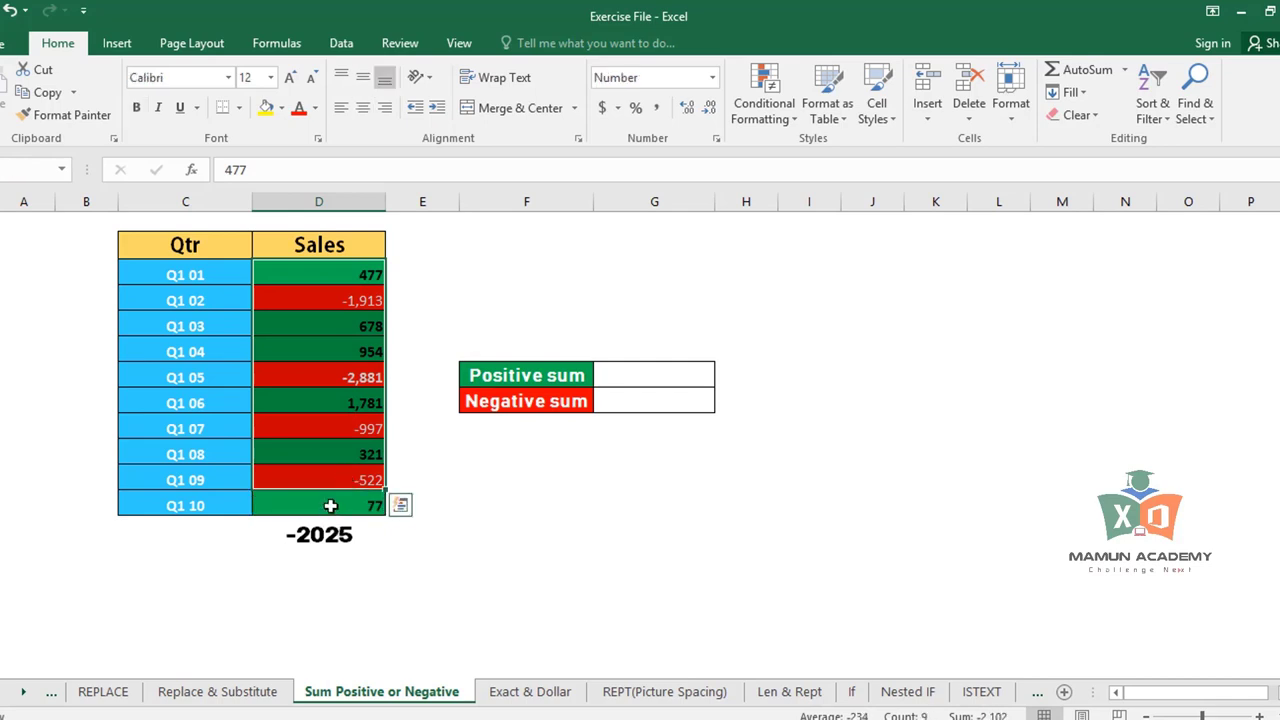
pyautogui.click(340, 536)
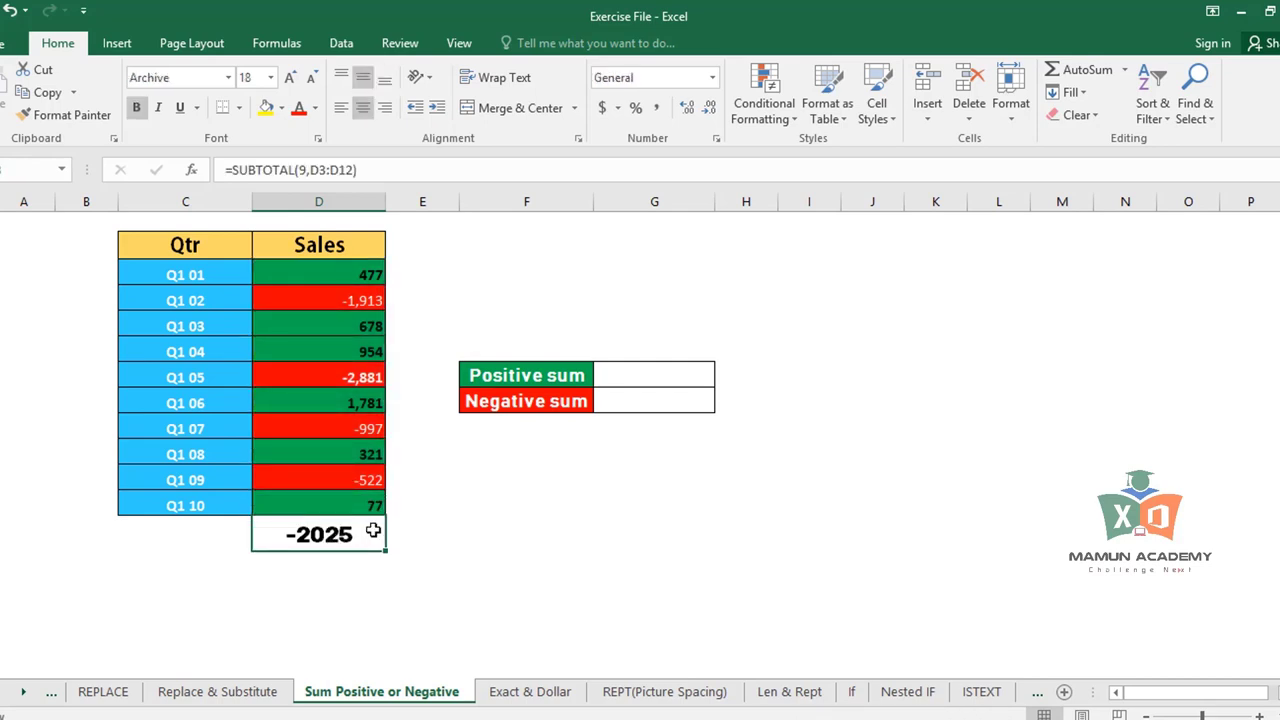
pyautogui.click(340, 244)
pyautogui.hotkey('ctrl', 'shift', 'l')
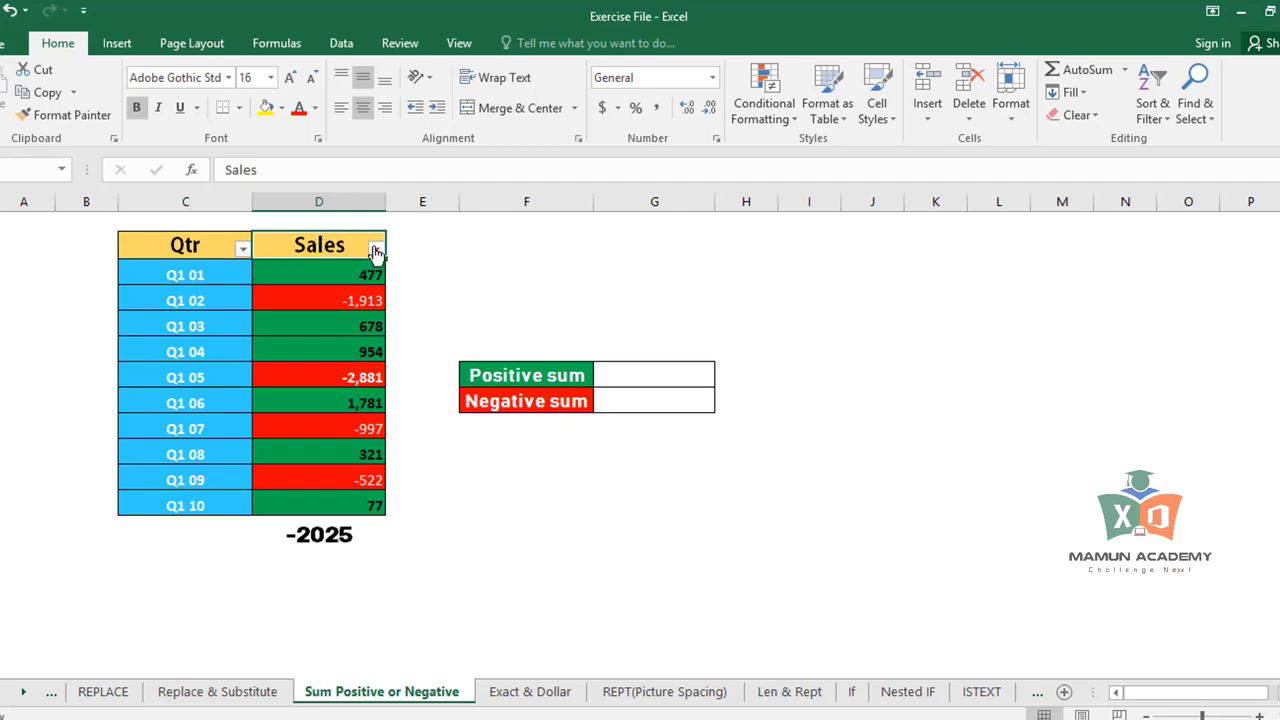
pyautogui.click(376, 249)
pyautogui.click(343, 246)
pyautogui.hotkey('ctrl', 'shift', 'l')
pyautogui.hotkey('ctrl', 'shift', 'l')
pyautogui.hotkey('ctrl', 'shift', 'l')
pyautogui.click(205, 256)
pyautogui.click(1153, 100)
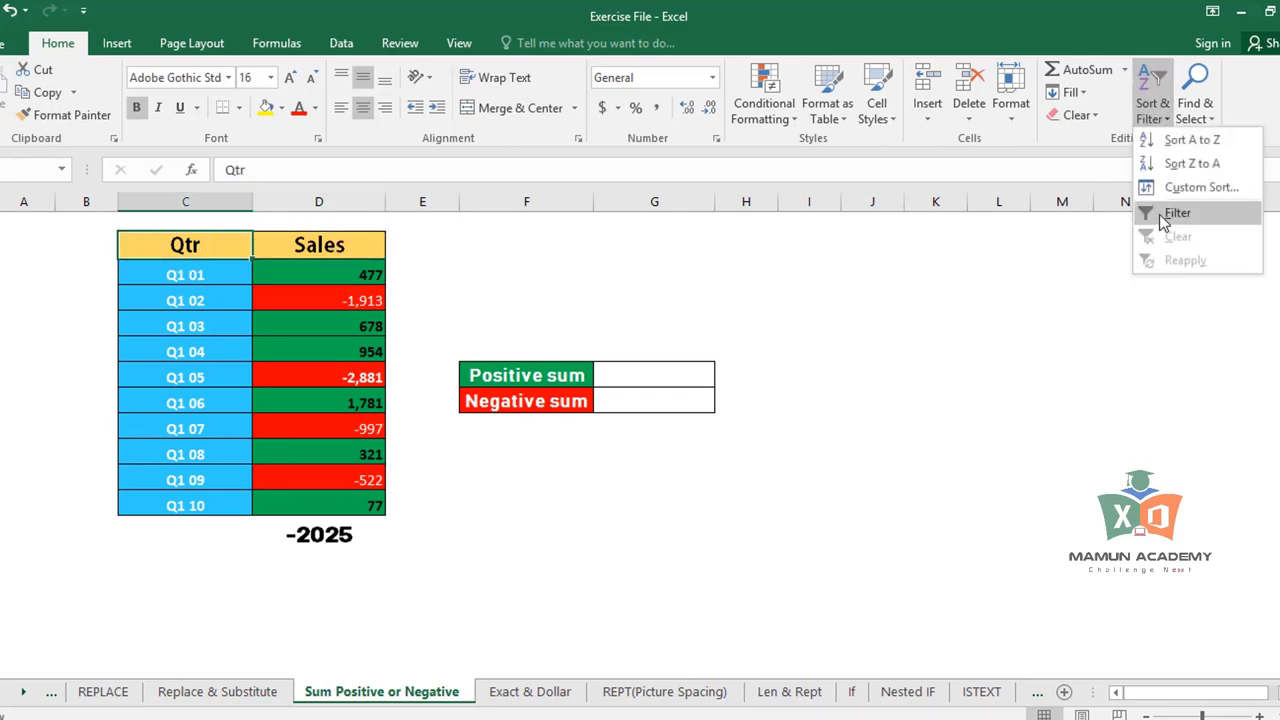
pyautogui.click(1163, 215)
pyautogui.click(351, 245)
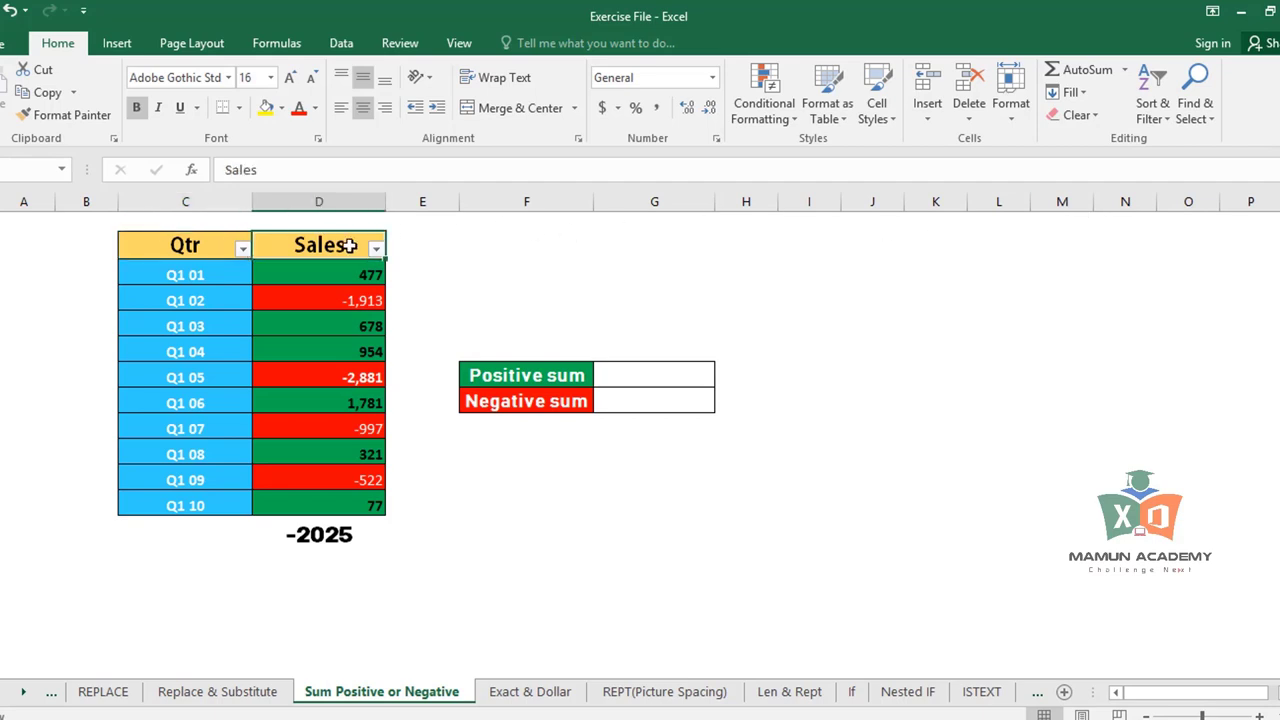
# Step: Filter Sales to values less than 0, leaving four negative rows totalling -6313
pyautogui.hotkey('ctrl', 'shift', 'l')
pyautogui.hotkey('ctrl', 'shift', 'l')
pyautogui.click(377, 250)
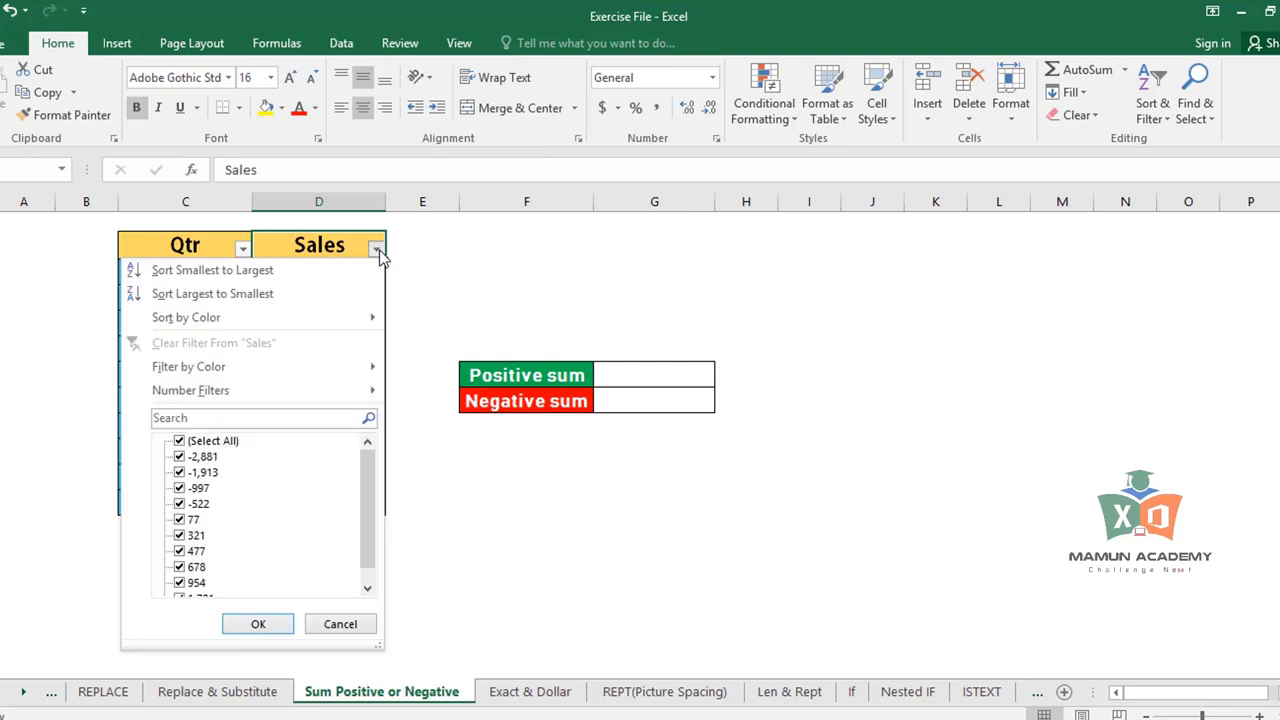
pyautogui.moveTo(190, 390)
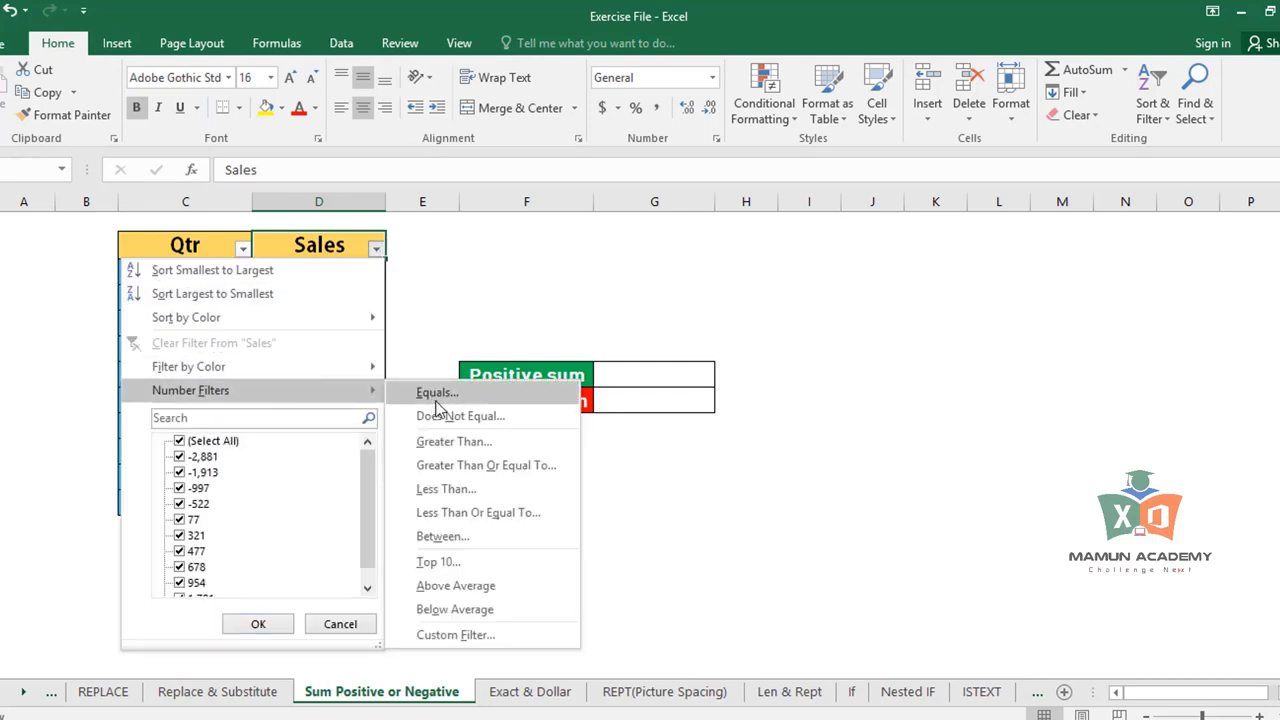
pyautogui.click(439, 490)
pyautogui.write('0')
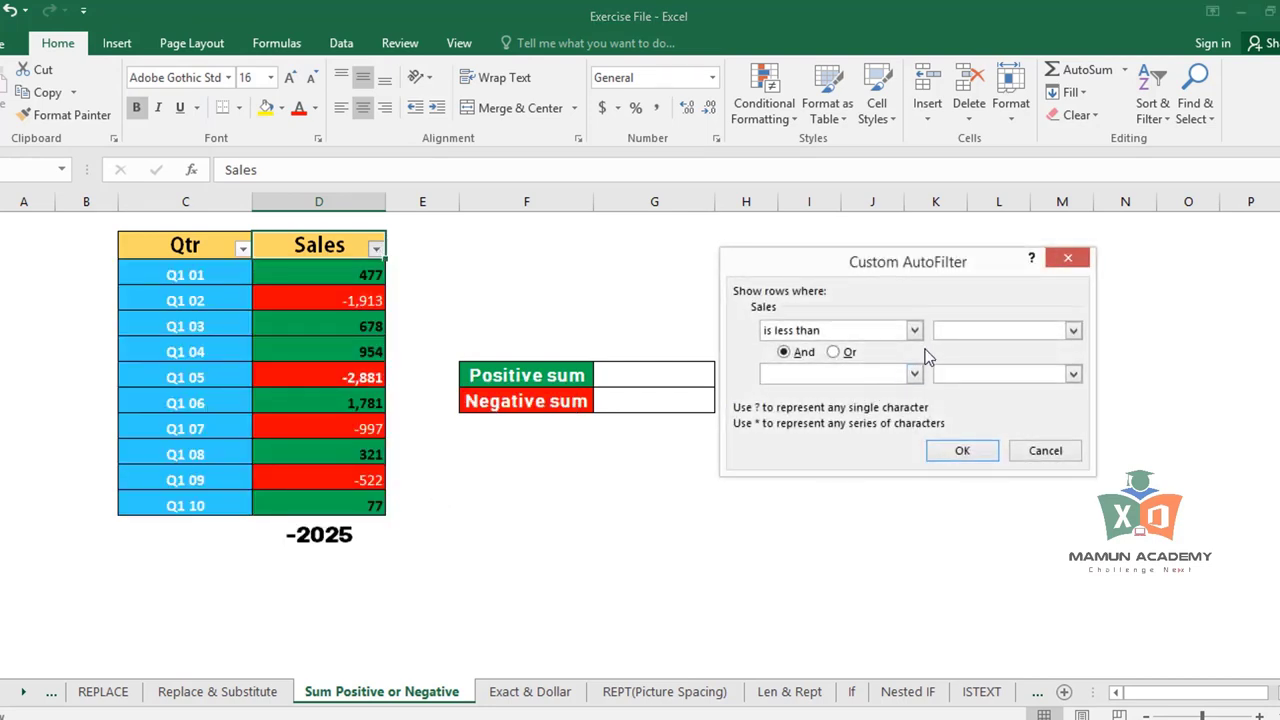
pyautogui.click(964, 452)
pyautogui.moveTo(357, 273); pyautogui.dragTo(360, 348)
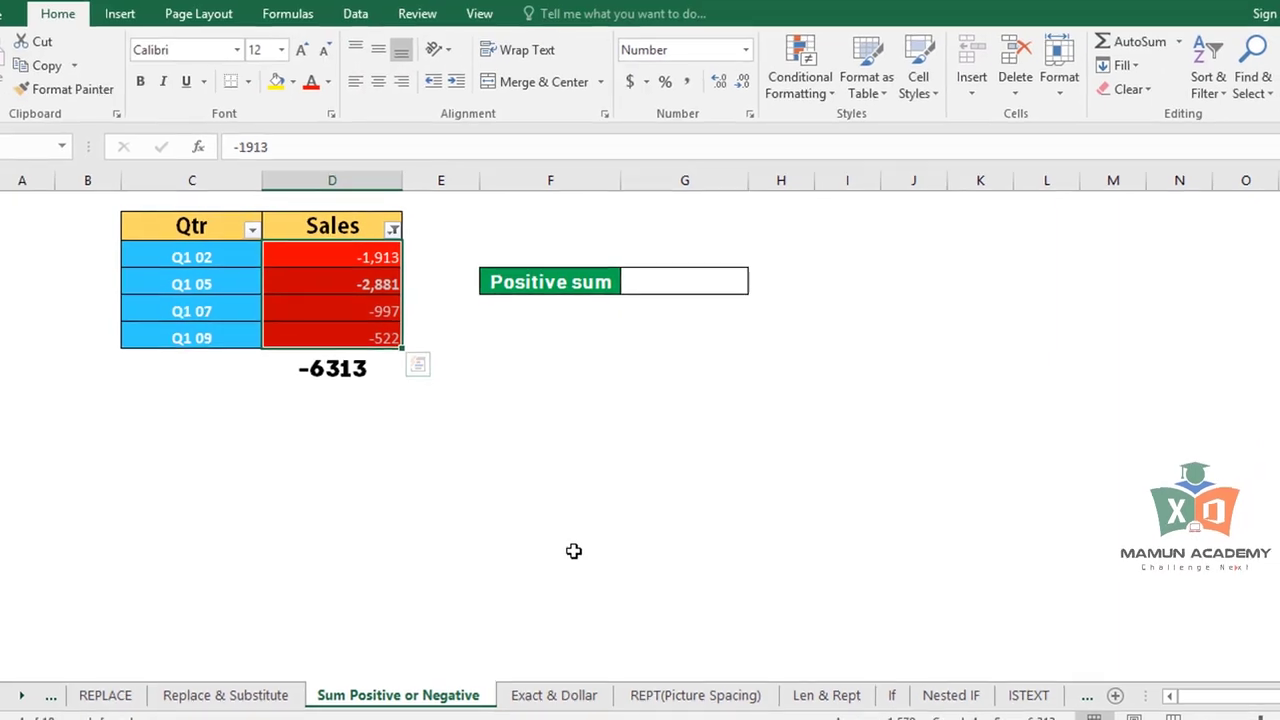
pyautogui.click(396, 231)
pyautogui.moveTo(199, 356)
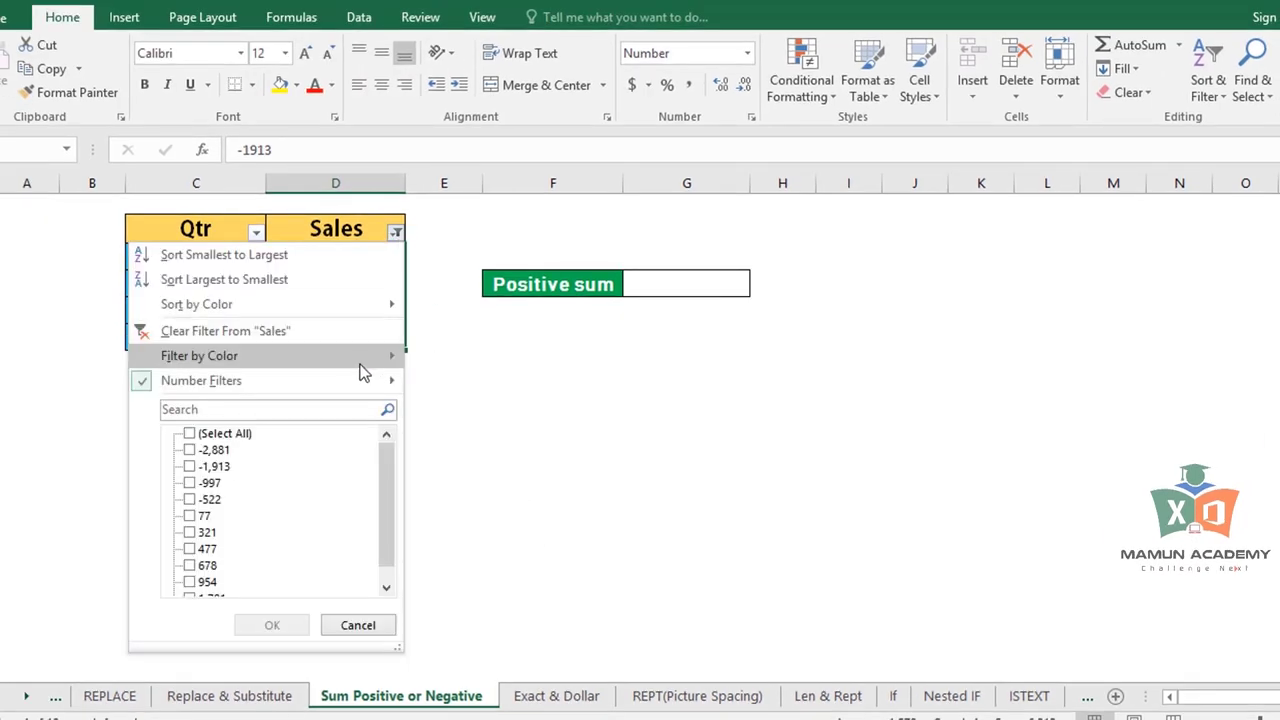
# Step: Replace the negative filter with Sales greater than 0, showing positive values totalling 4288
pyautogui.click(358, 331)
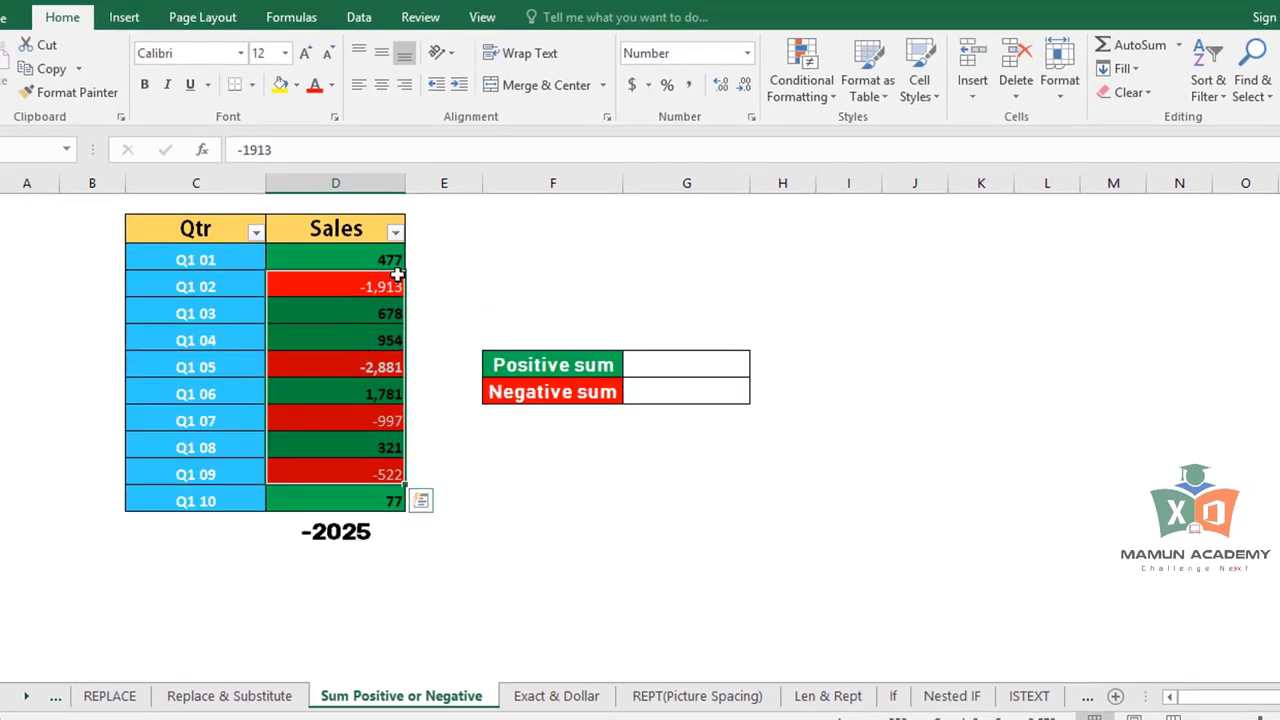
pyautogui.click(397, 233)
pyautogui.moveTo(201, 380)
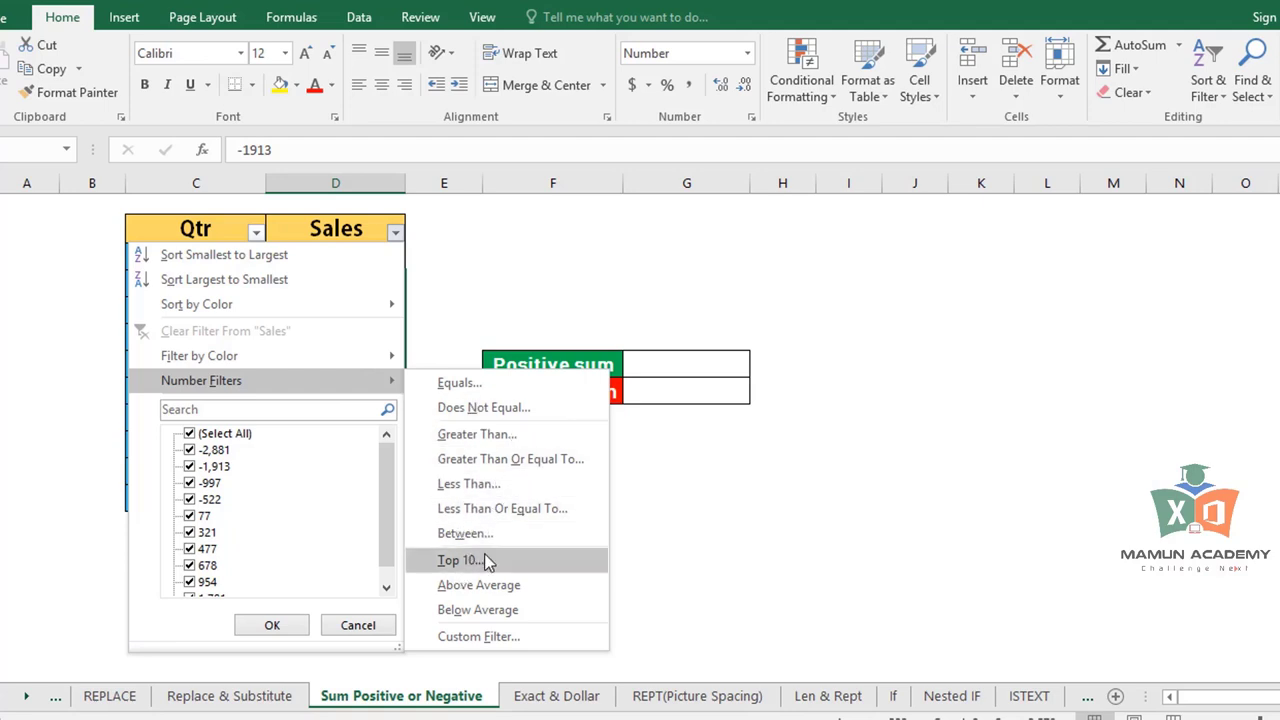
pyautogui.click(485, 436)
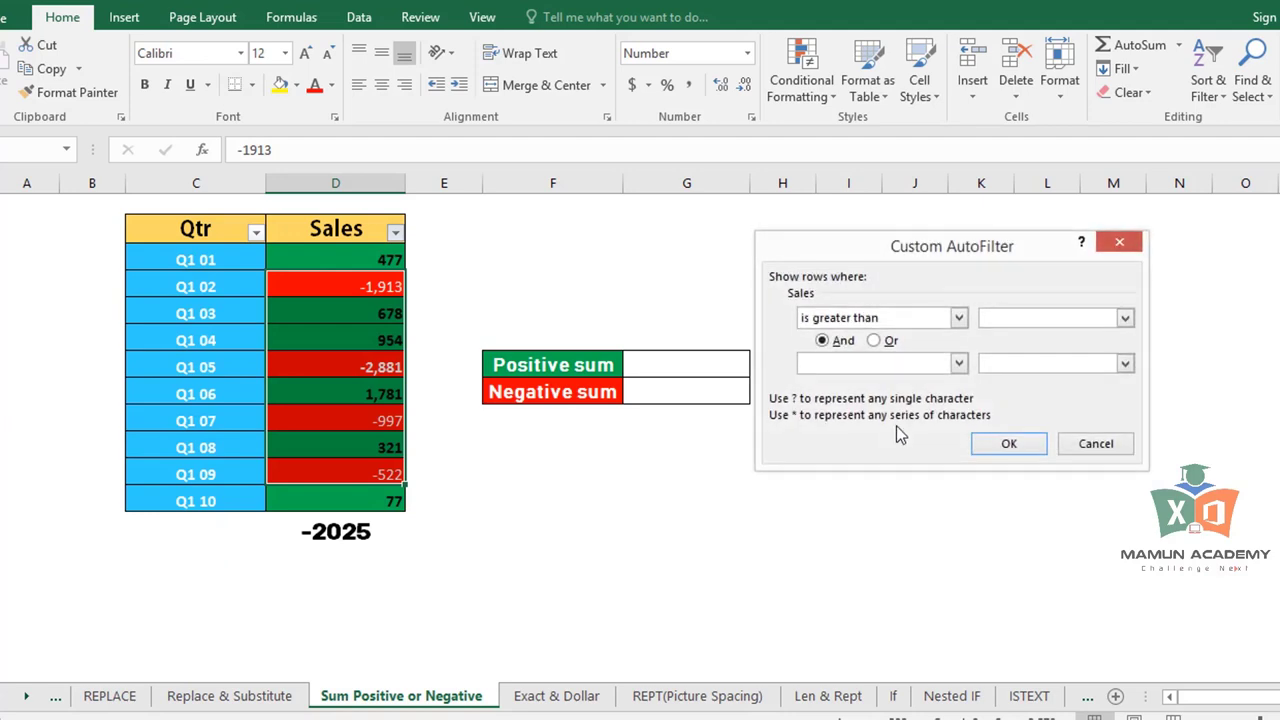
pyautogui.write('0')
pyautogui.click(1008, 443)
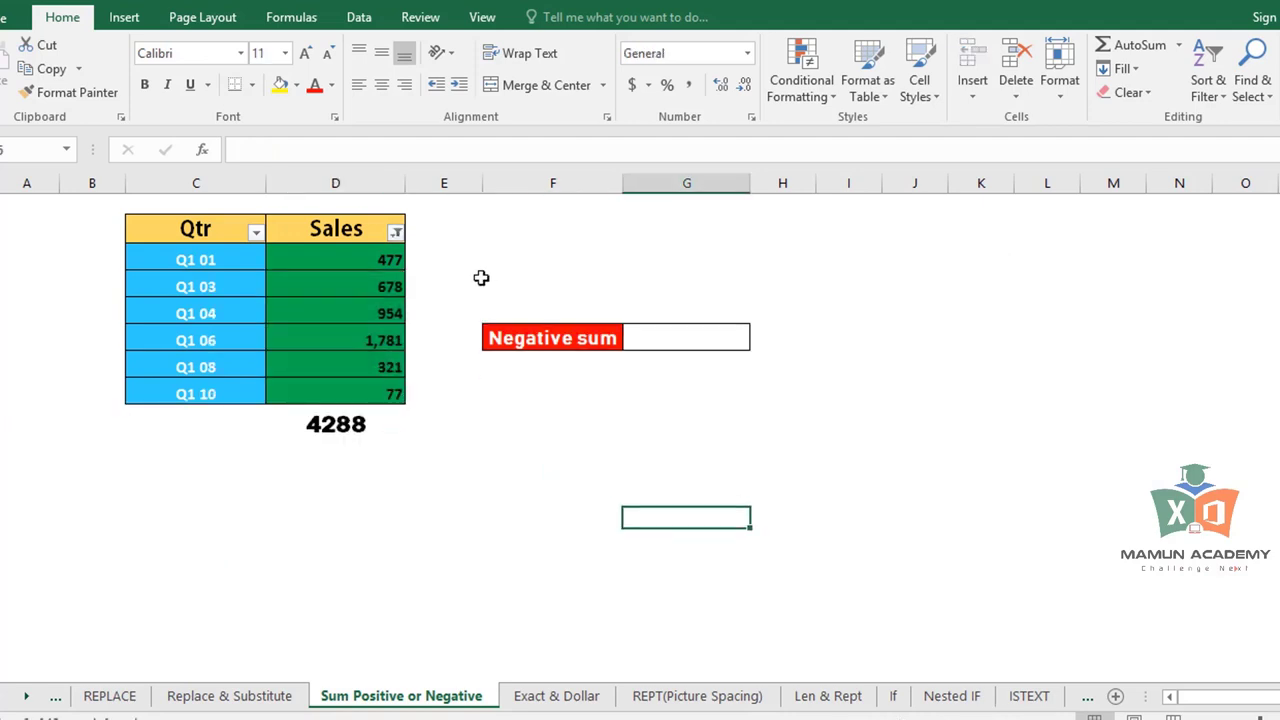
pyautogui.moveTo(381, 261); pyautogui.dragTo(355, 392)
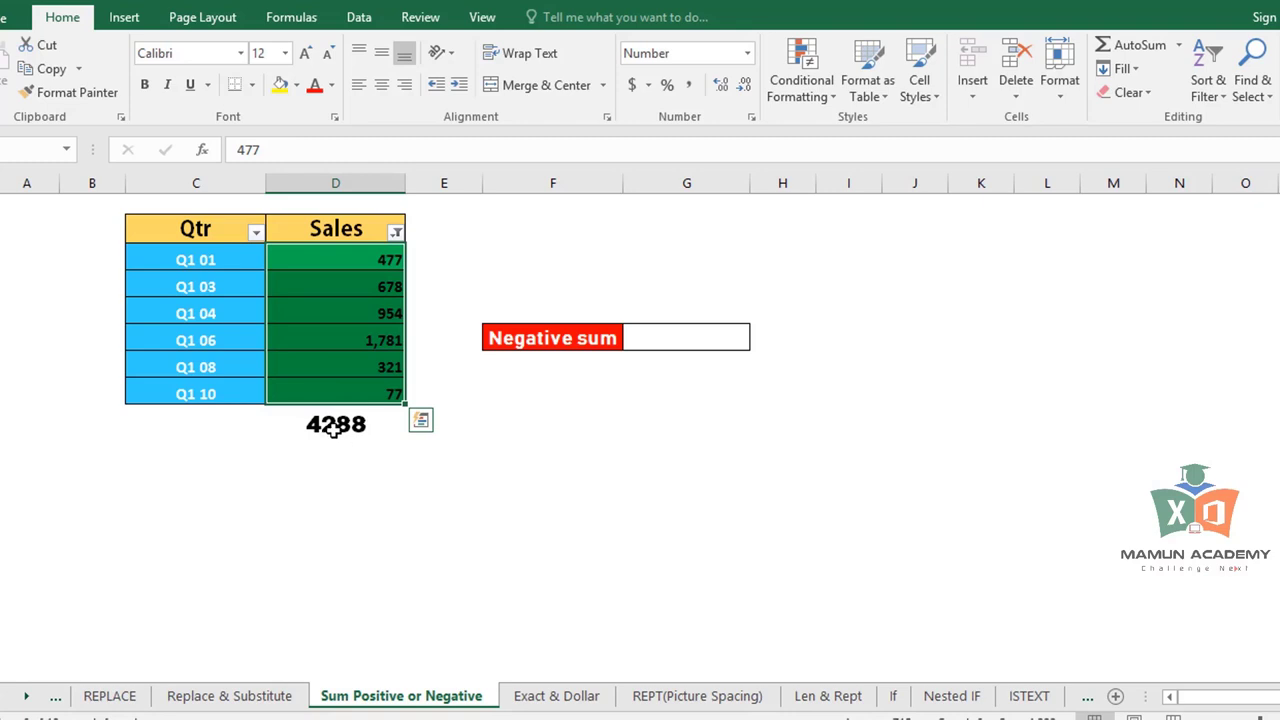
# Step: Clear the Sales filter so all ten rows and the -2025 total show again
pyautogui.click(396, 232)
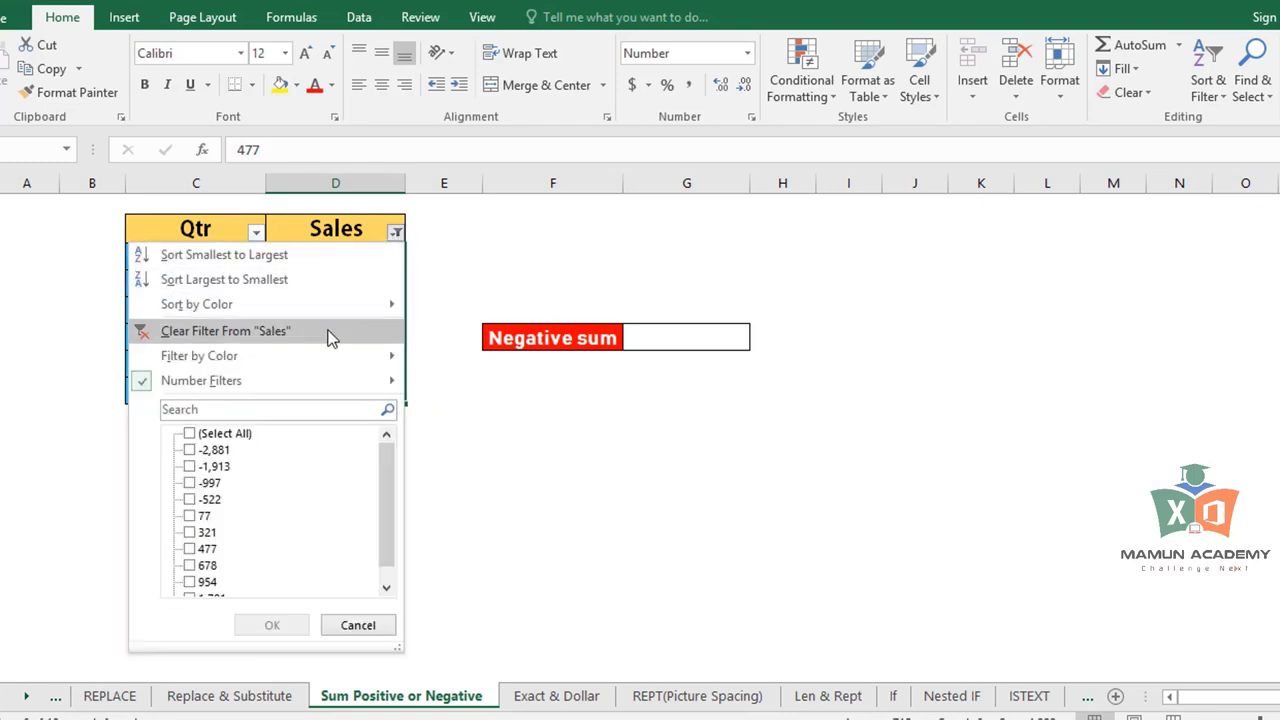
pyautogui.click(329, 331)
pyautogui.click(354, 231)
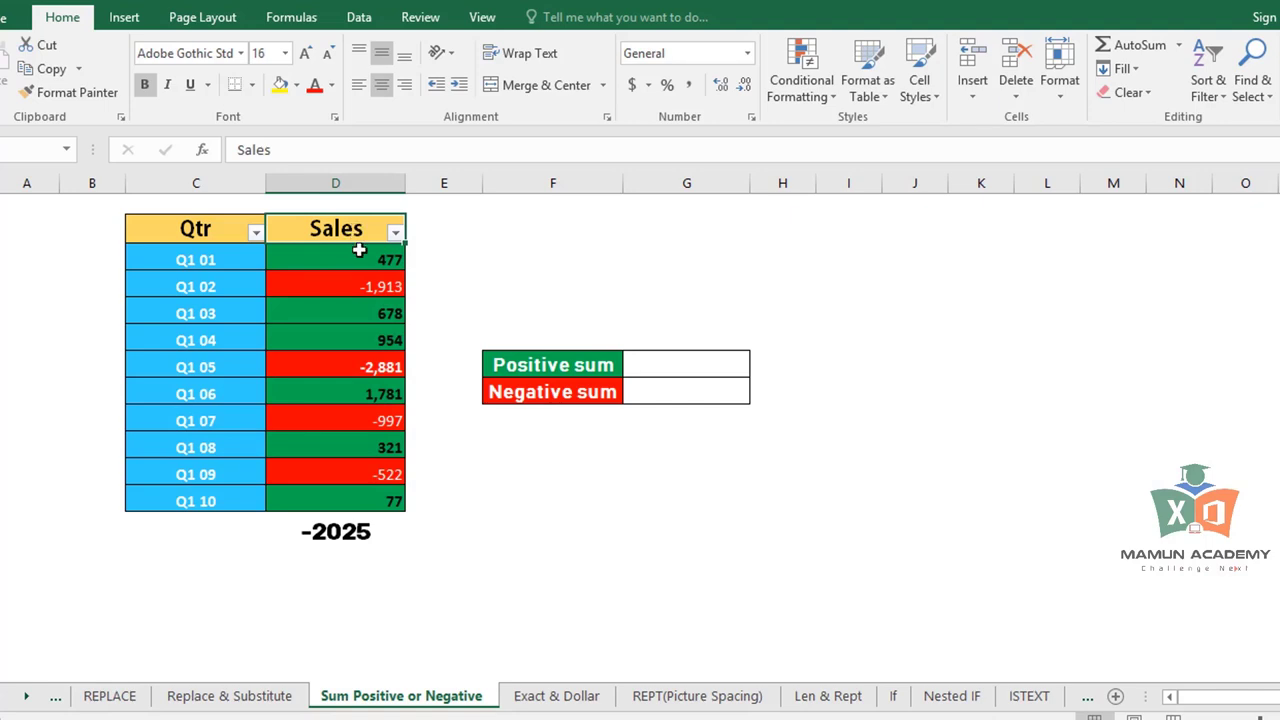
# Step: Delete the -2025 SUBTOTAL from D13
pyautogui.moveTo(359, 250); pyautogui.dragTo(370, 495)
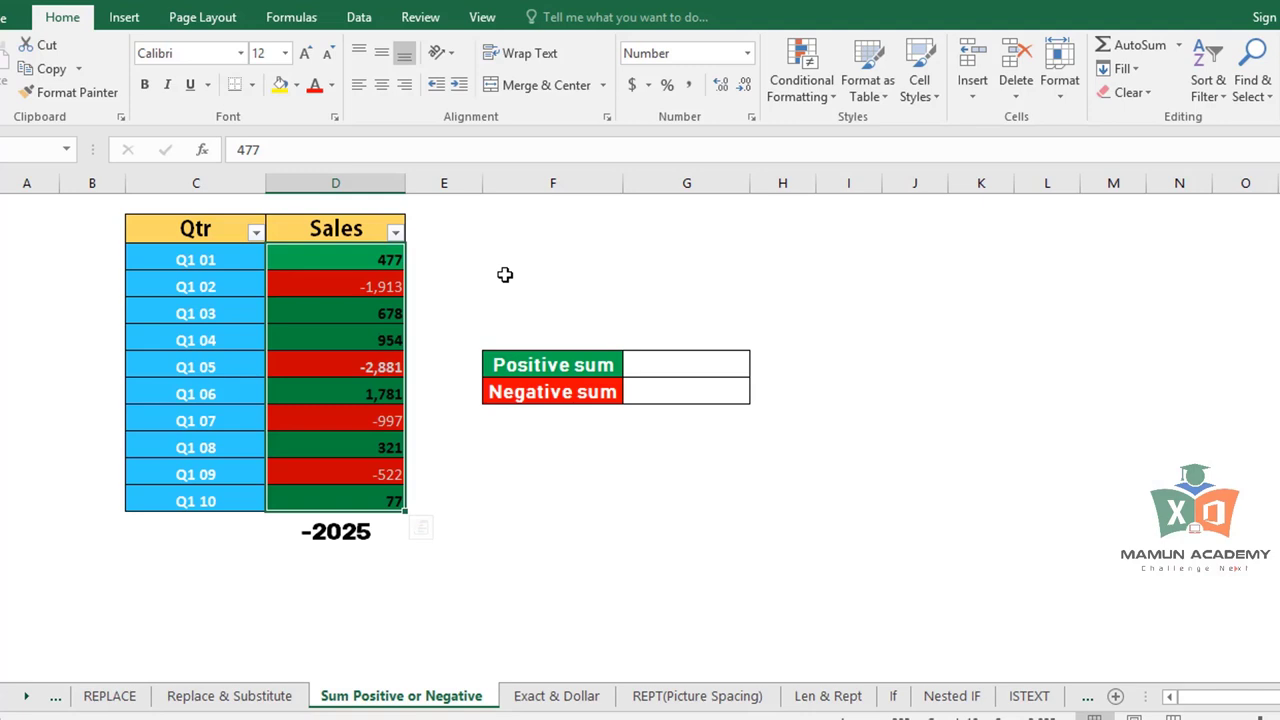
pyautogui.click(380, 230)
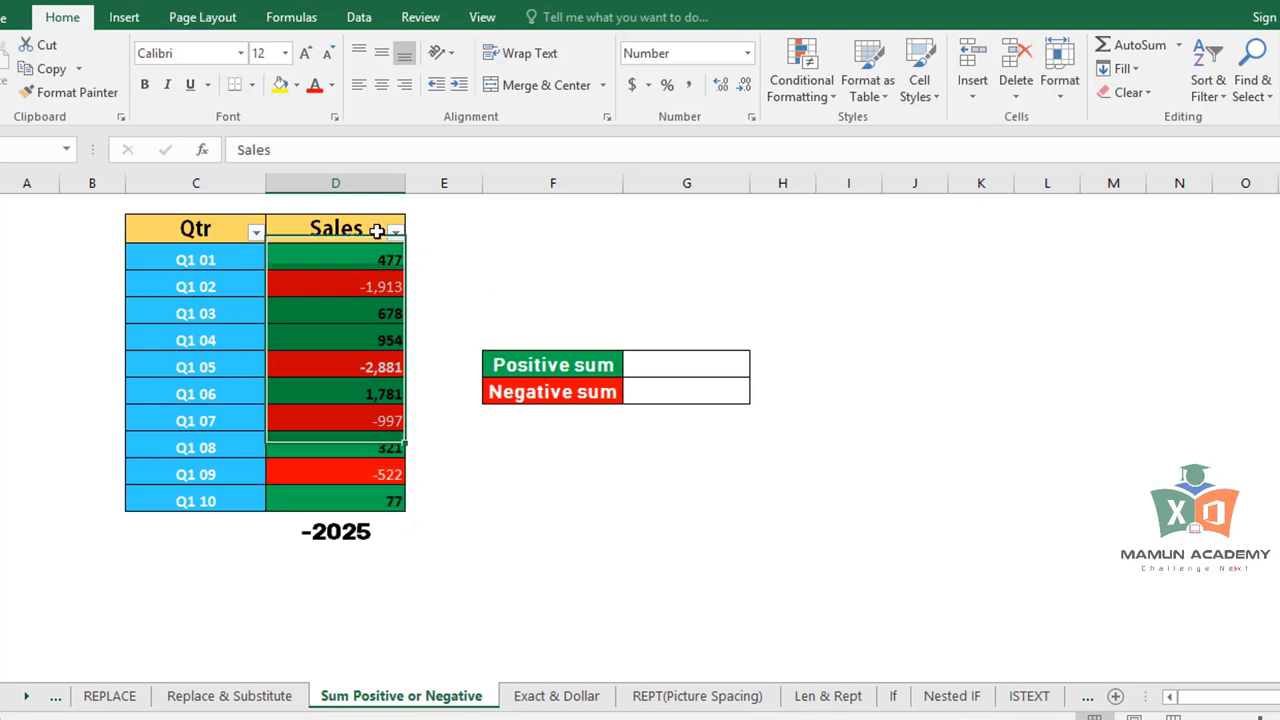
pyautogui.click(340, 531)
pyautogui.press('Delete')
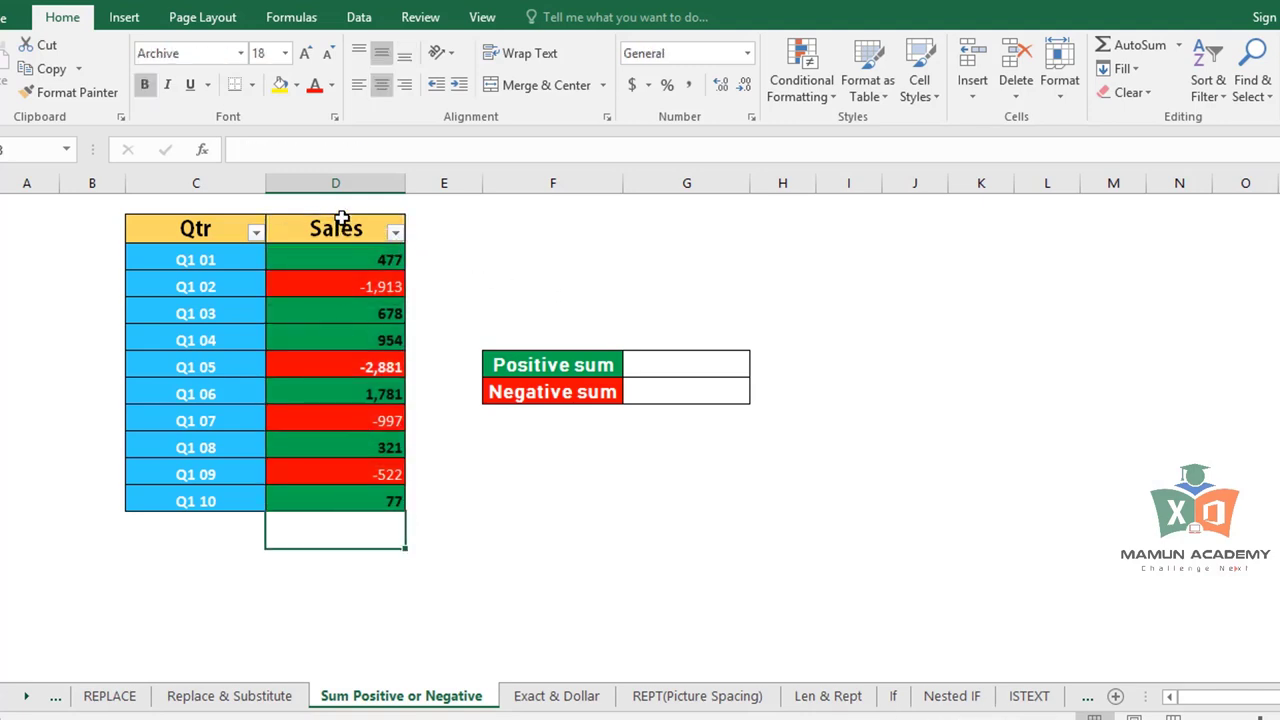
# Step: Turn filtering off and start creating a table from C2:D12 with Ctrl+T
pyautogui.click(345, 228)
pyautogui.hotkey('ctrl', 'shift', 'l')
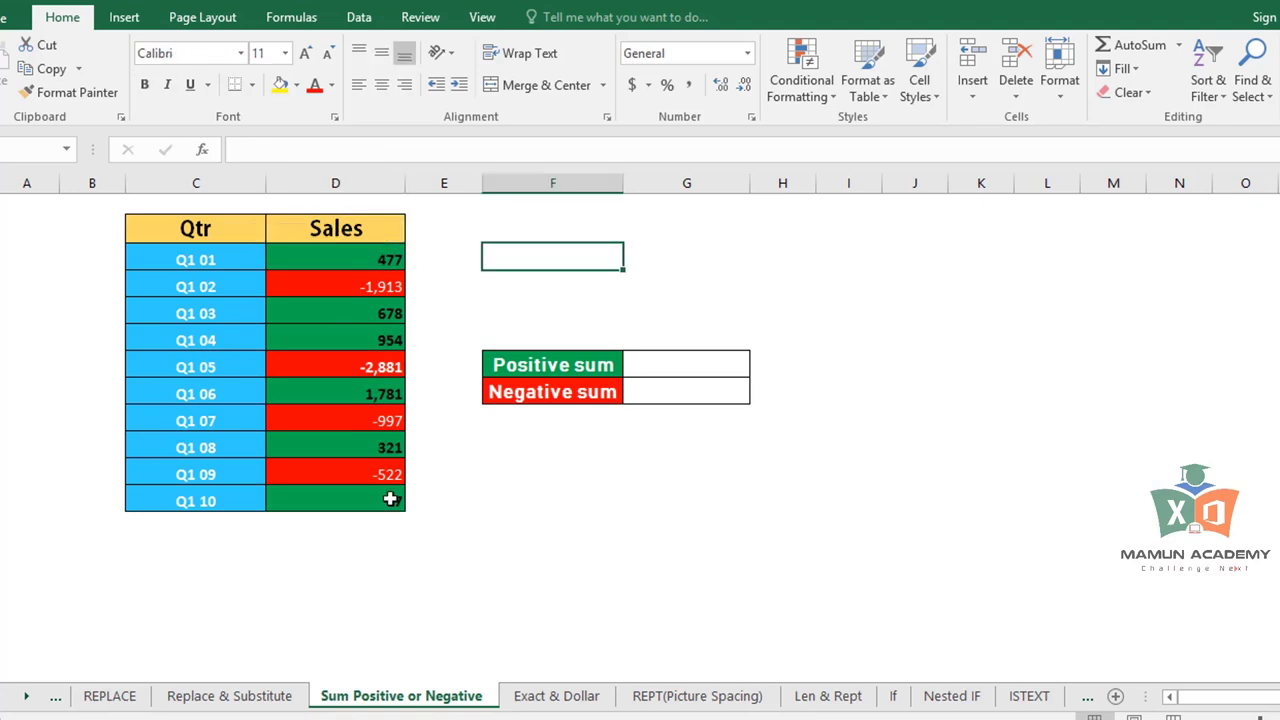
pyautogui.click(390, 499)
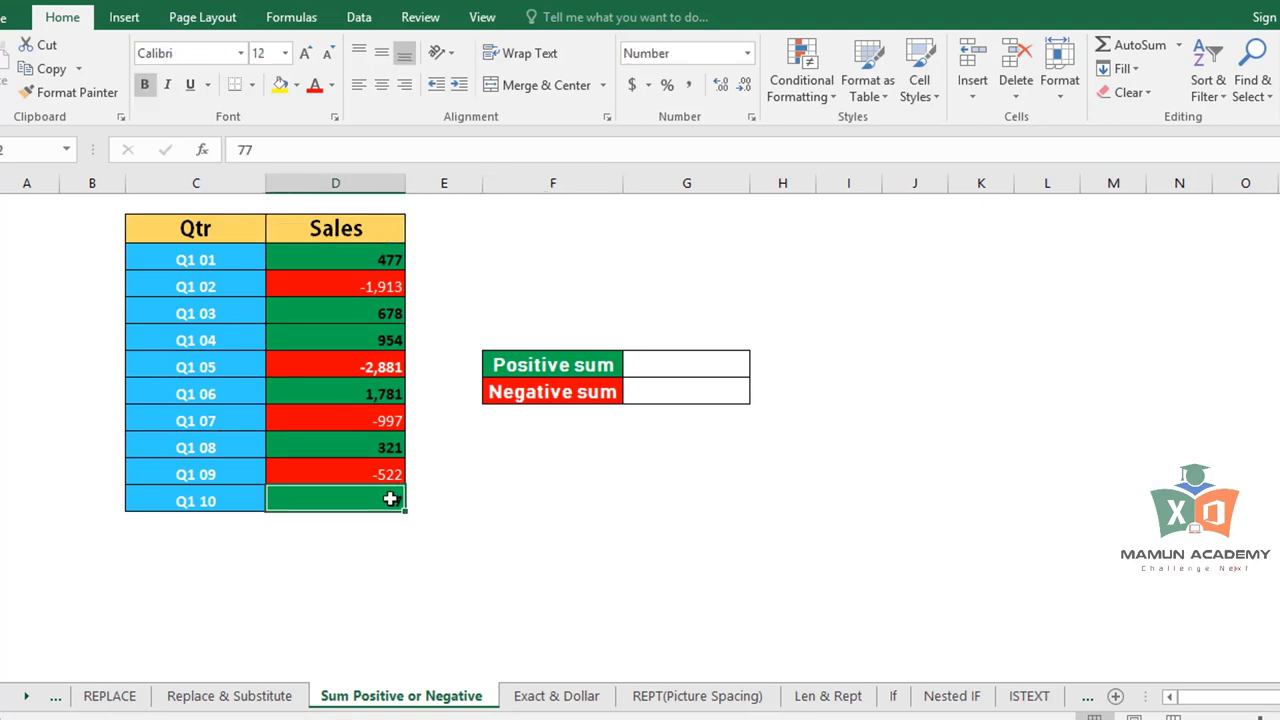
pyautogui.hotkey('ctrl', 't')
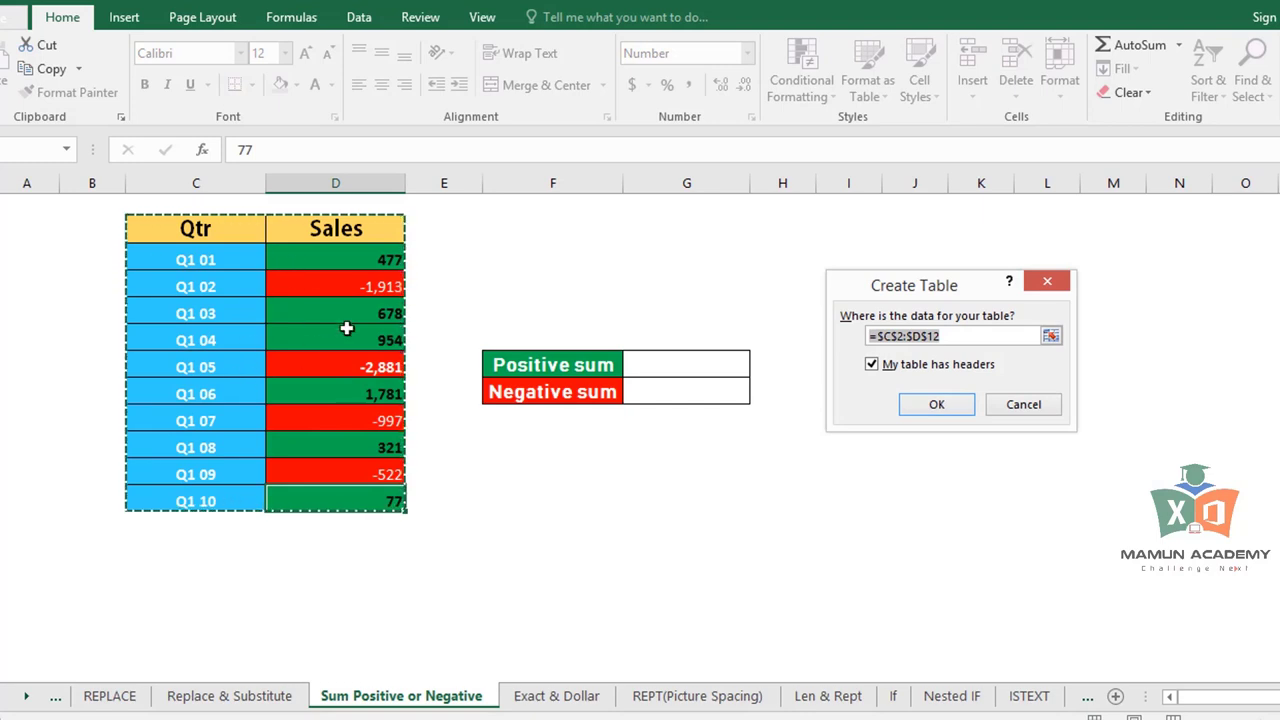
# Step: Convert C2:D12 into an Excel table via Insert > Table
pyautogui.click(1025, 405)
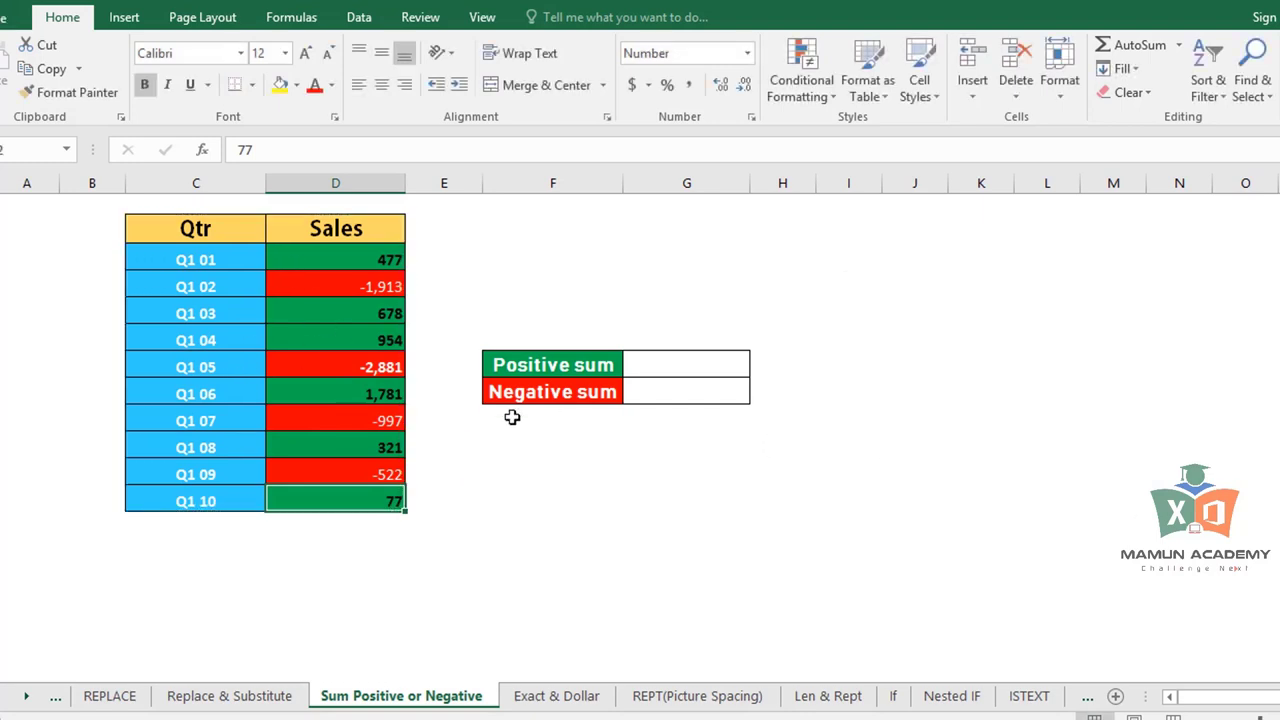
pyautogui.click(124, 17)
pyautogui.click(144, 70)
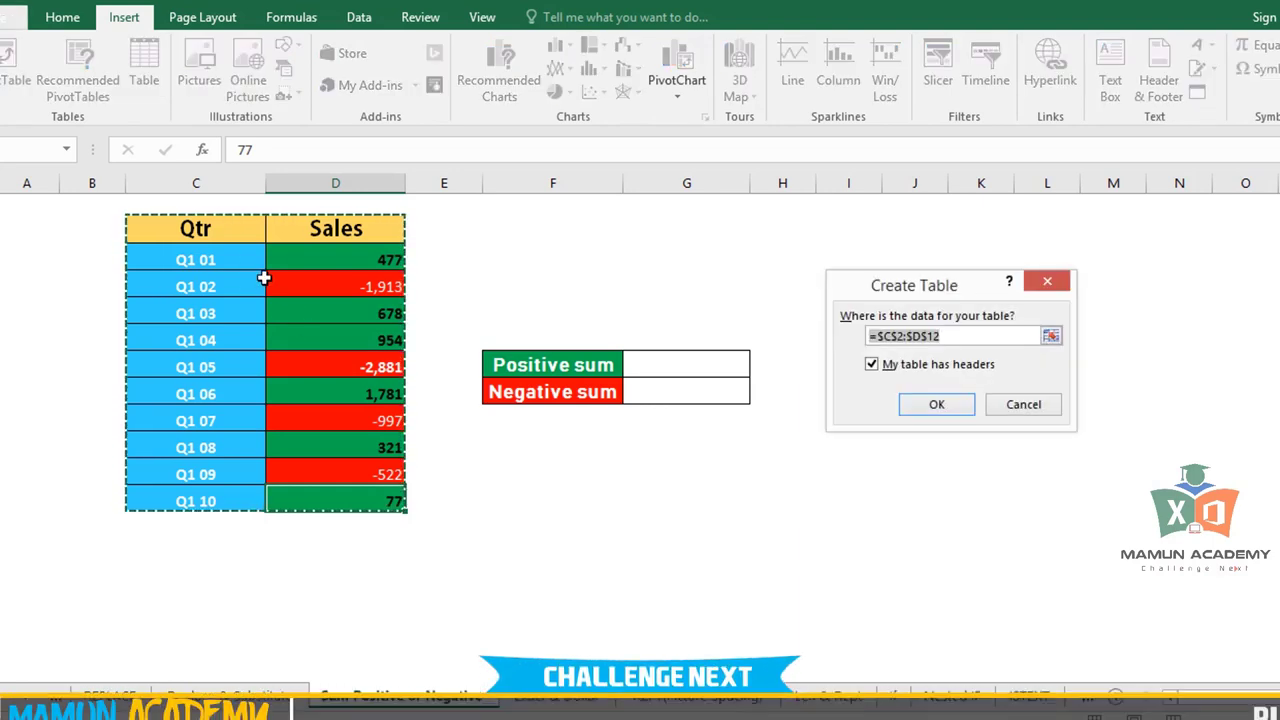
pyautogui.click(934, 406)
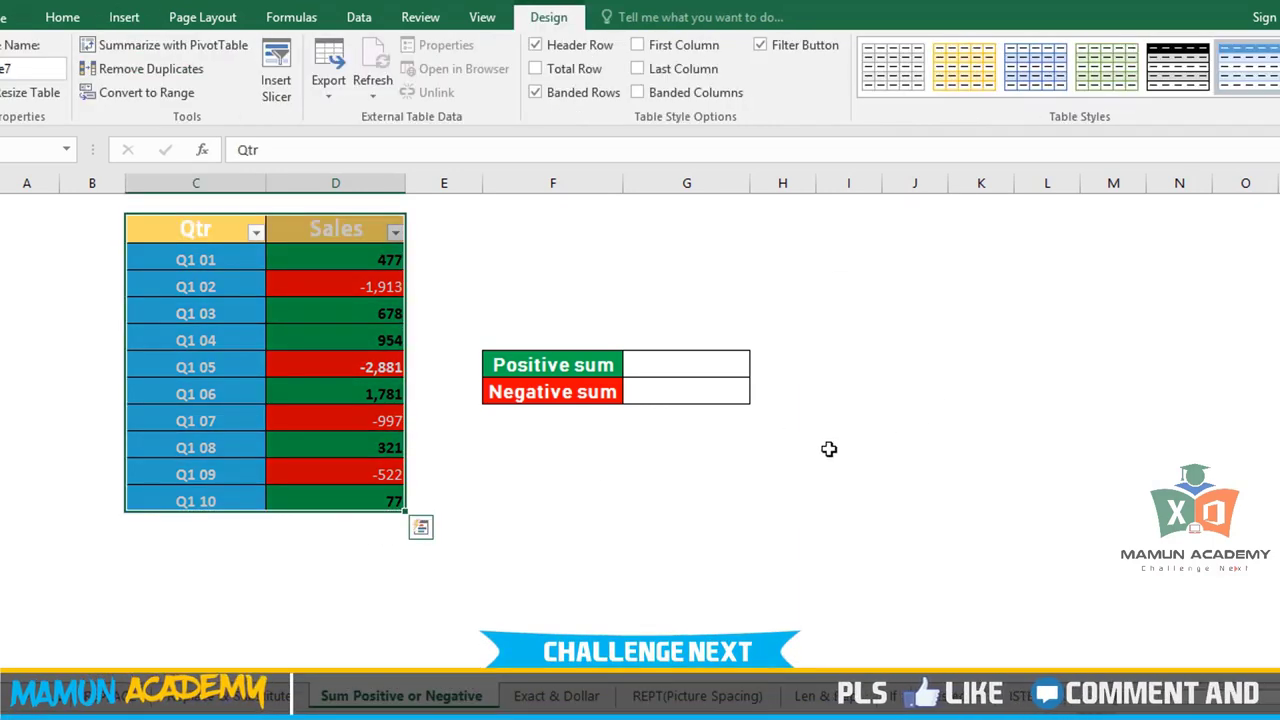
pyautogui.click(505, 520)
pyautogui.click(383, 497)
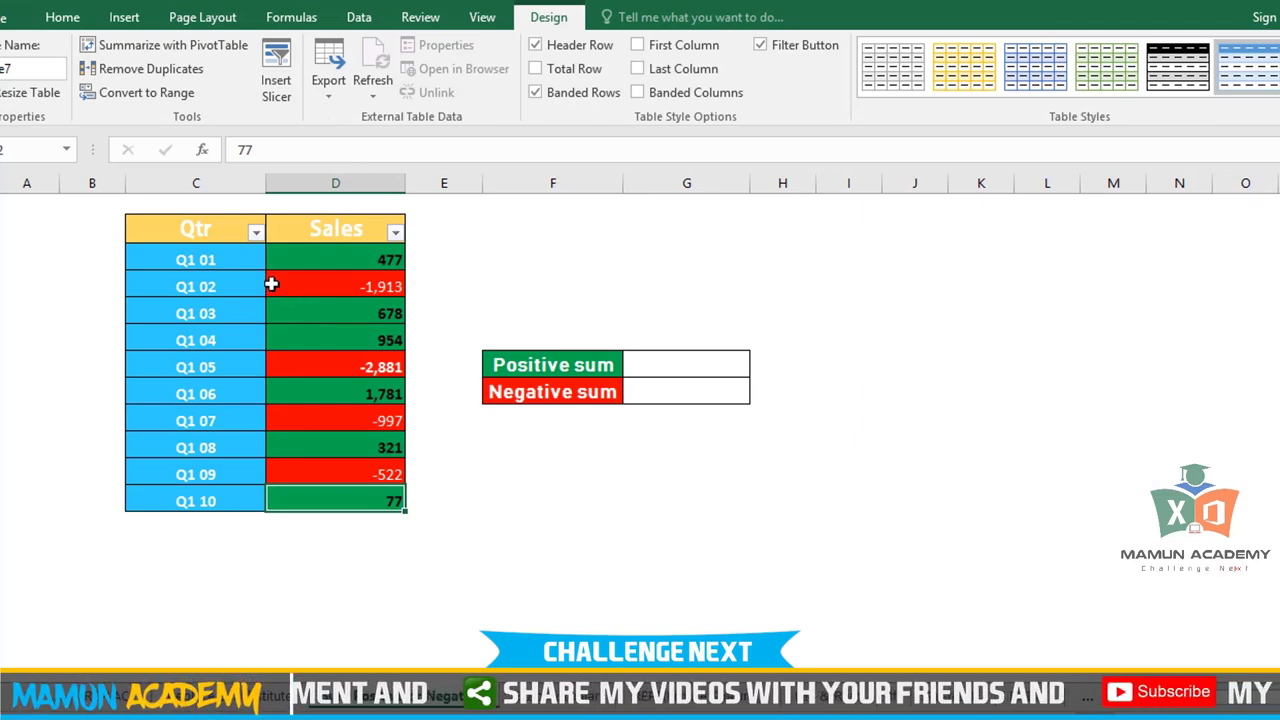
# Step: Add a Total Row to the Sales table, showing -2,025
pyautogui.click(246, 397)
pyautogui.click(343, 488)
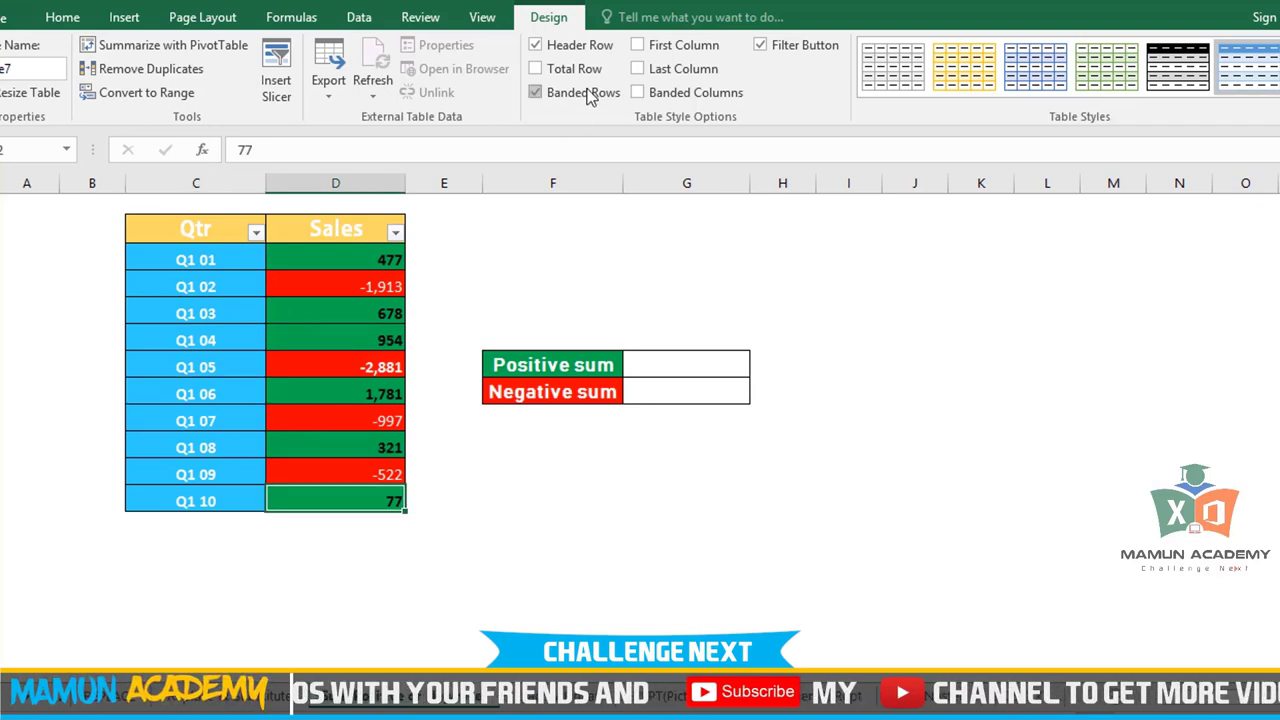
pyautogui.click(536, 69)
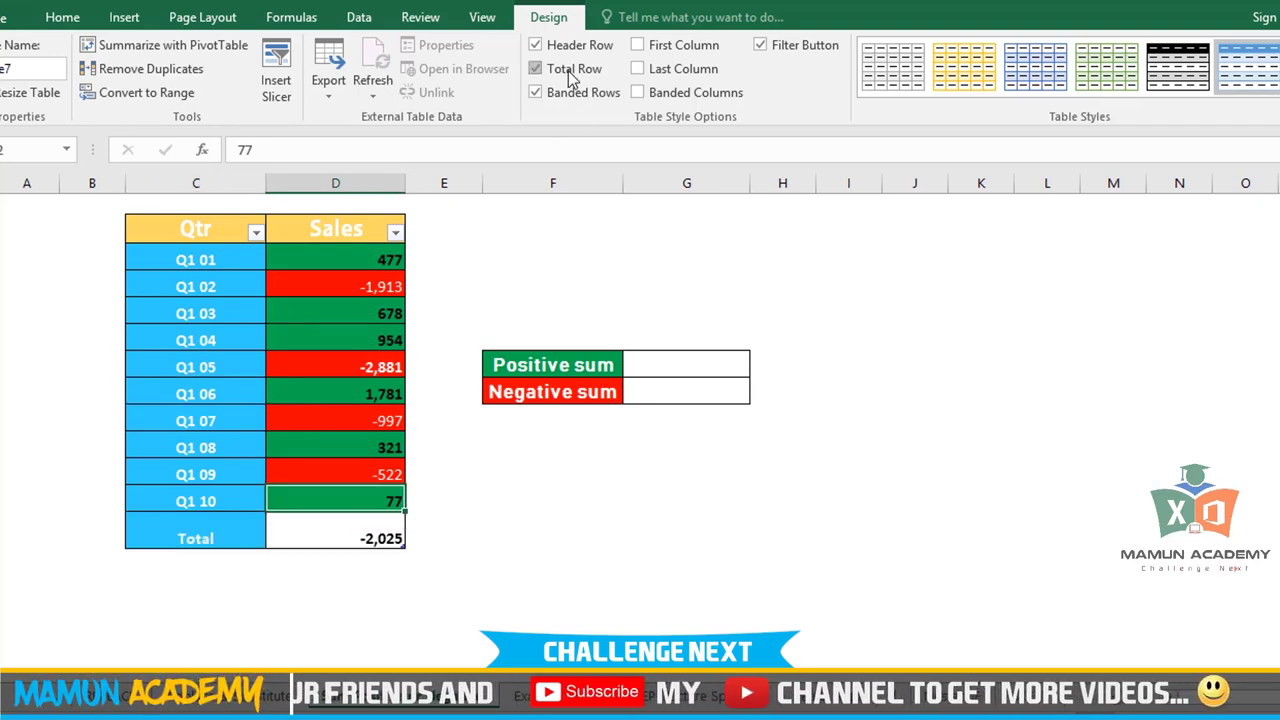
# Step: Format the -2,025 total at 18 pt, centred horizontally and vertically
pyautogui.click(380, 540)
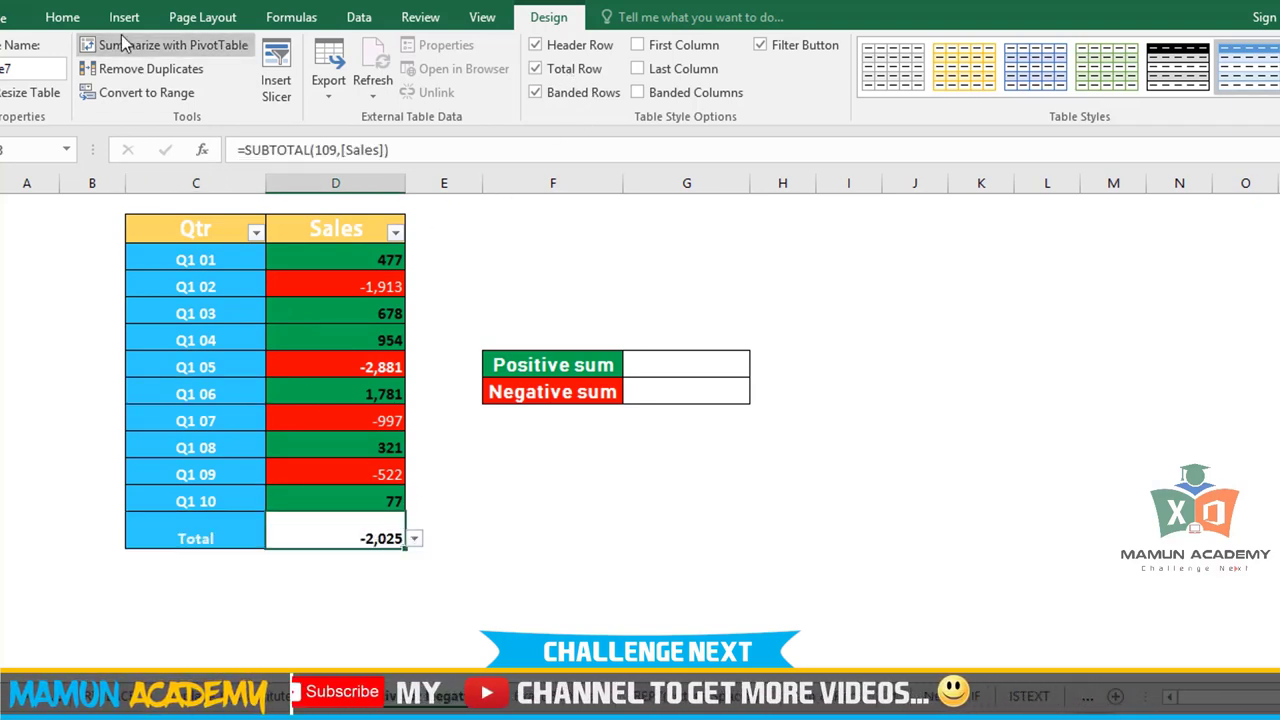
pyautogui.click(50, 17)
pyautogui.click(305, 53)
pyautogui.click(305, 53)
pyautogui.click(305, 53)
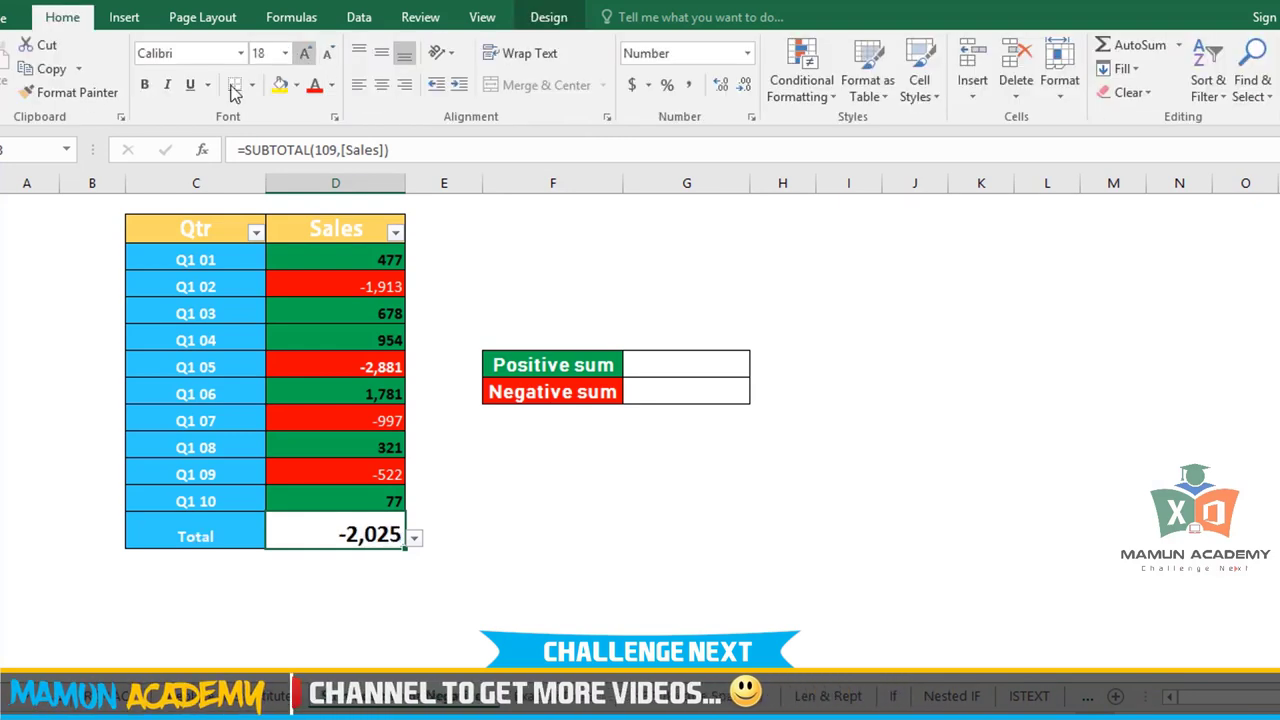
pyautogui.click(381, 84)
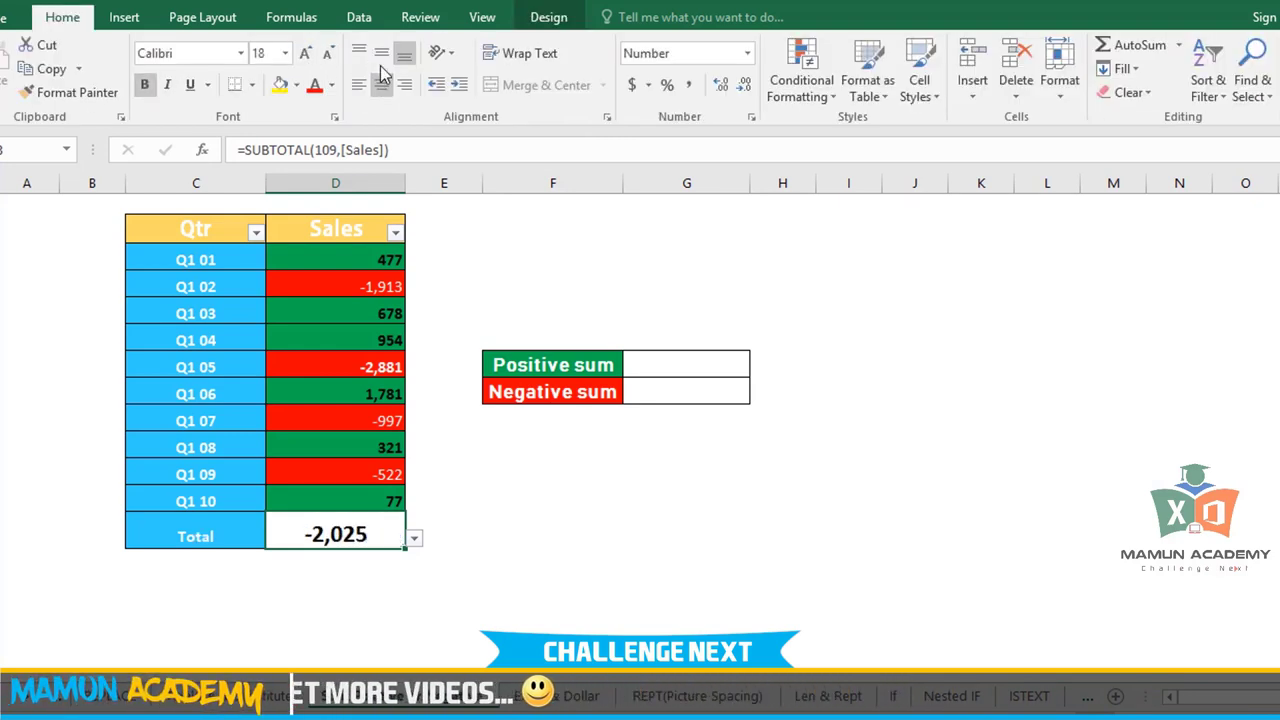
pyautogui.click(381, 53)
pyautogui.click(504, 567)
pyautogui.click(369, 531)
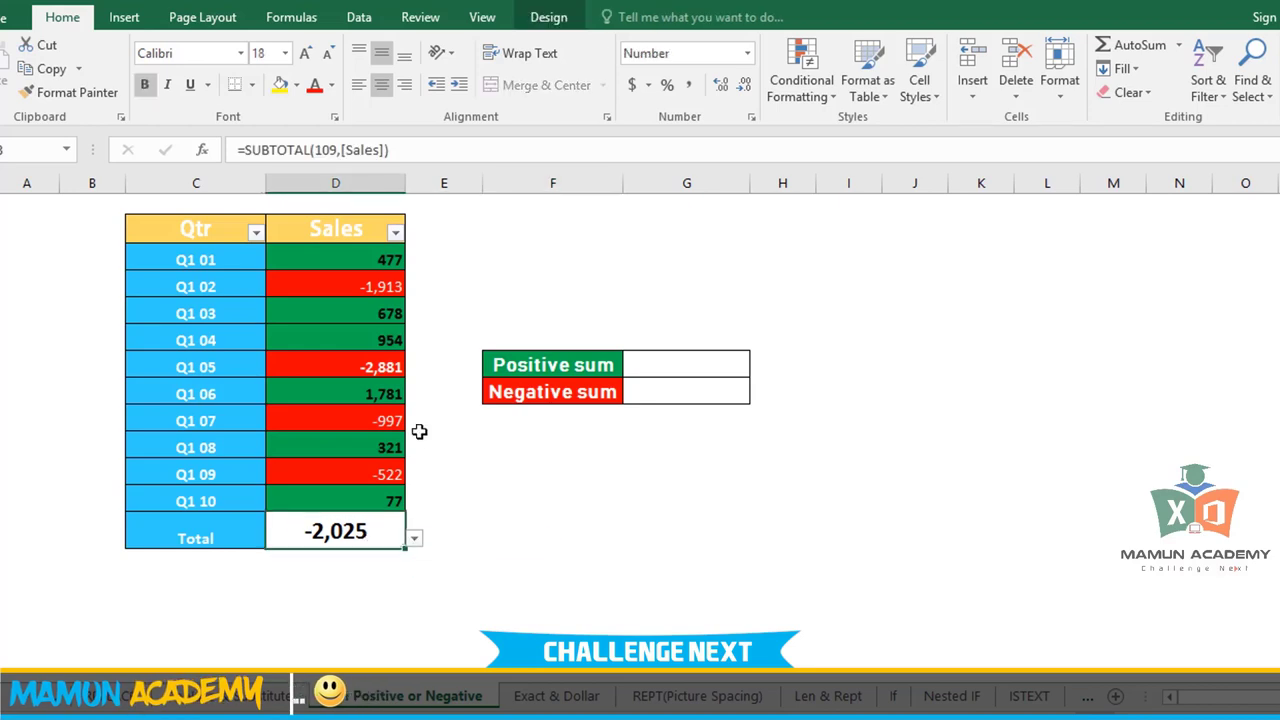
# Step: Filter Sales to values less than 0 and select the four negatives totalling -6,313
pyautogui.click(395, 233)
pyautogui.moveTo(201, 380)
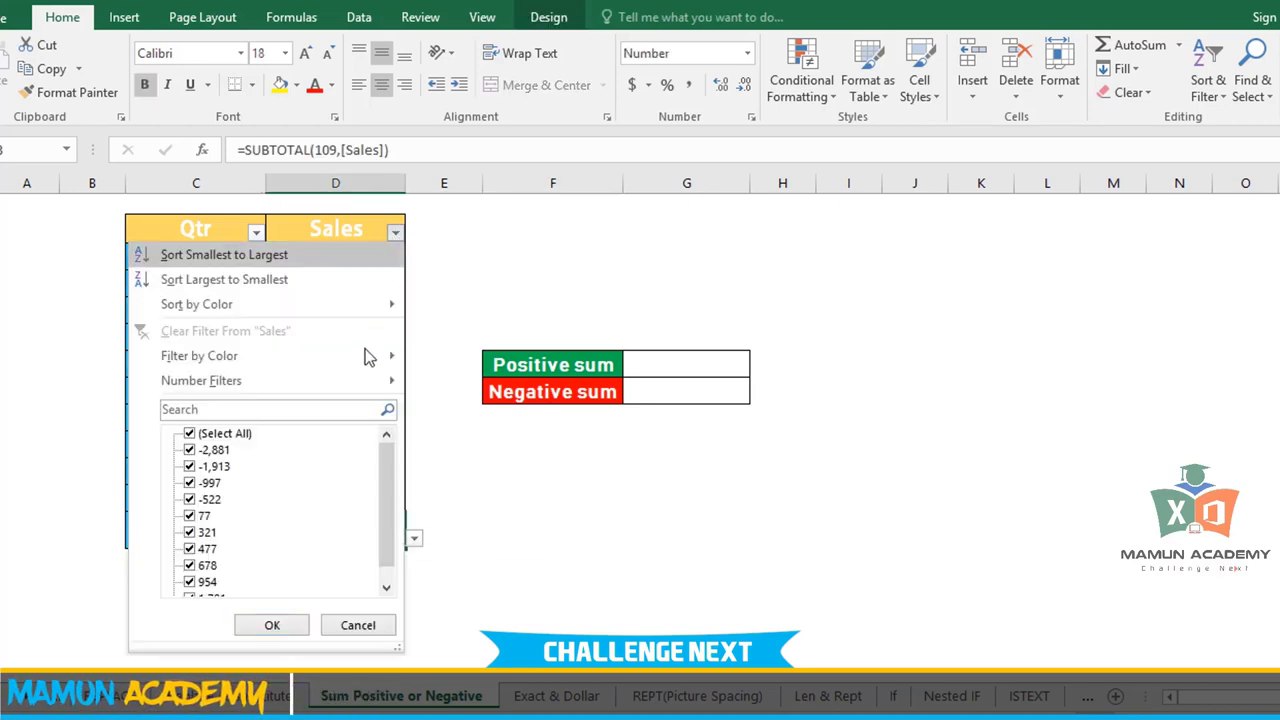
pyautogui.click(458, 485)
pyautogui.write('0')
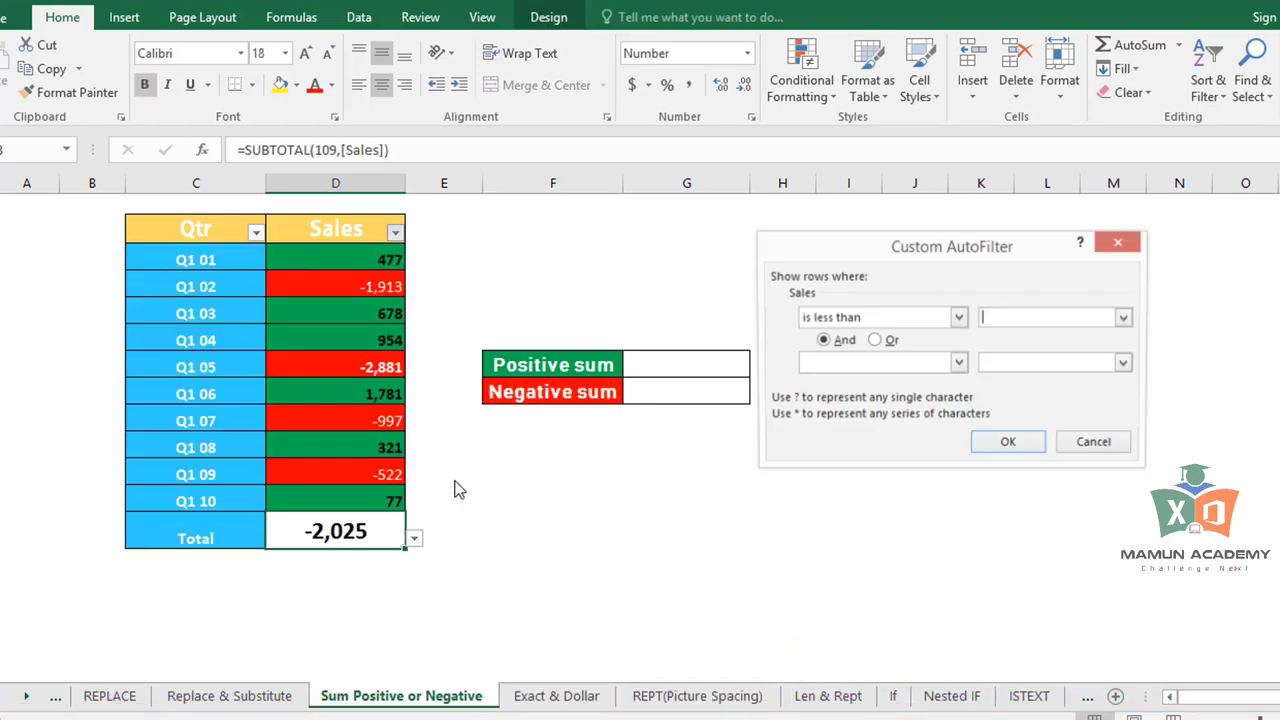
pyautogui.click(1010, 447)
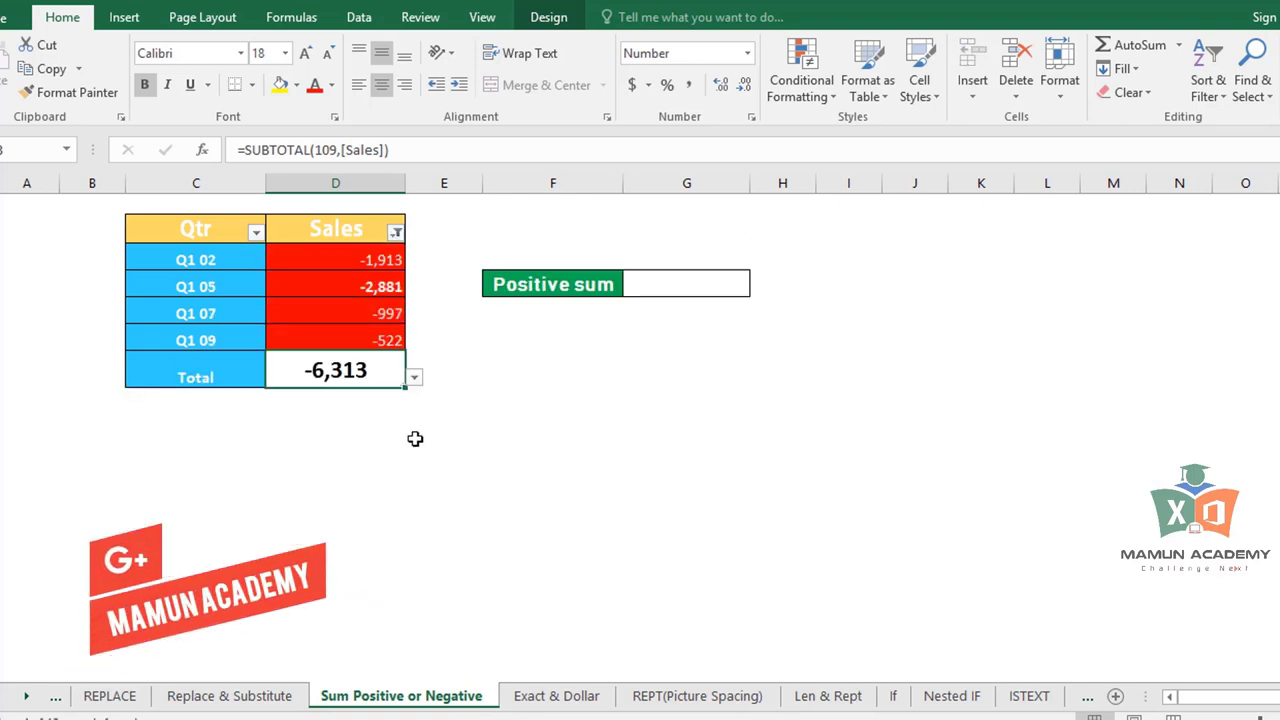
pyautogui.click(386, 485)
pyautogui.moveTo(367, 268); pyautogui.dragTo(355, 343)
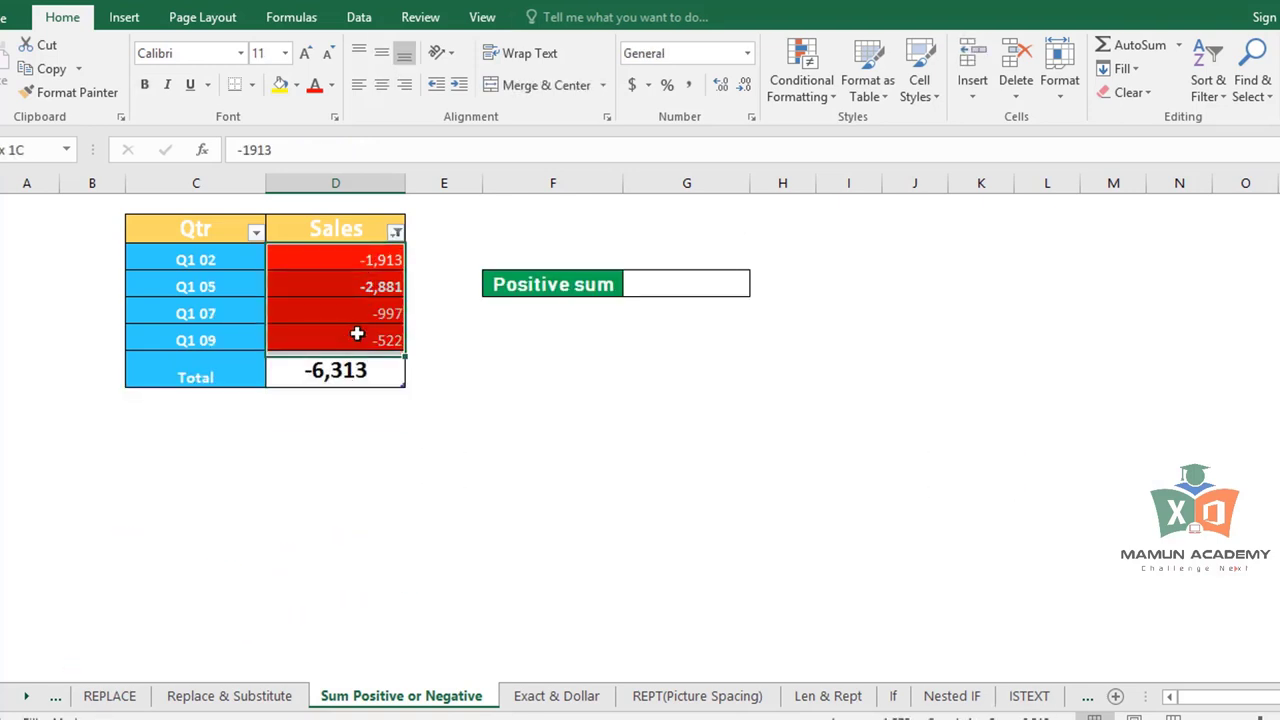
# Step: Clear that filter, filter Sales greater than 0, and select the positives totalling 4,288
pyautogui.click(396, 232)
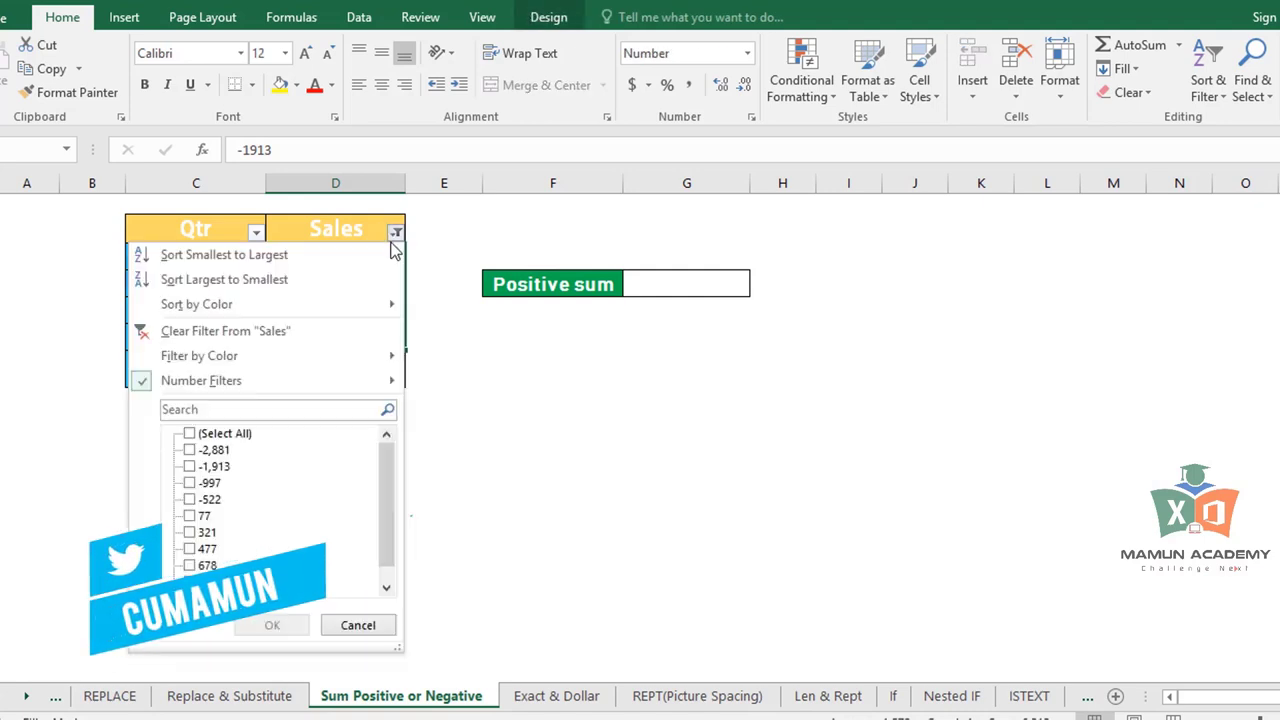
pyautogui.click(344, 333)
pyautogui.click(396, 232)
pyautogui.moveTo(201, 380)
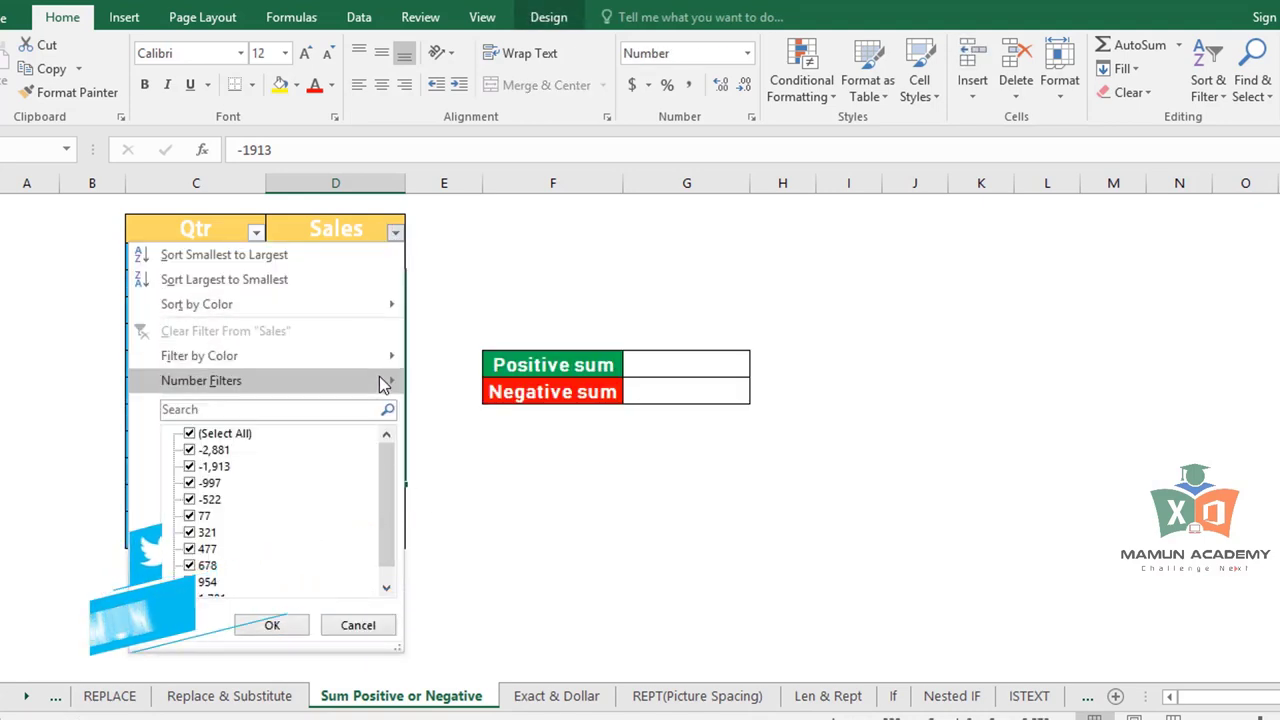
pyautogui.click(470, 434)
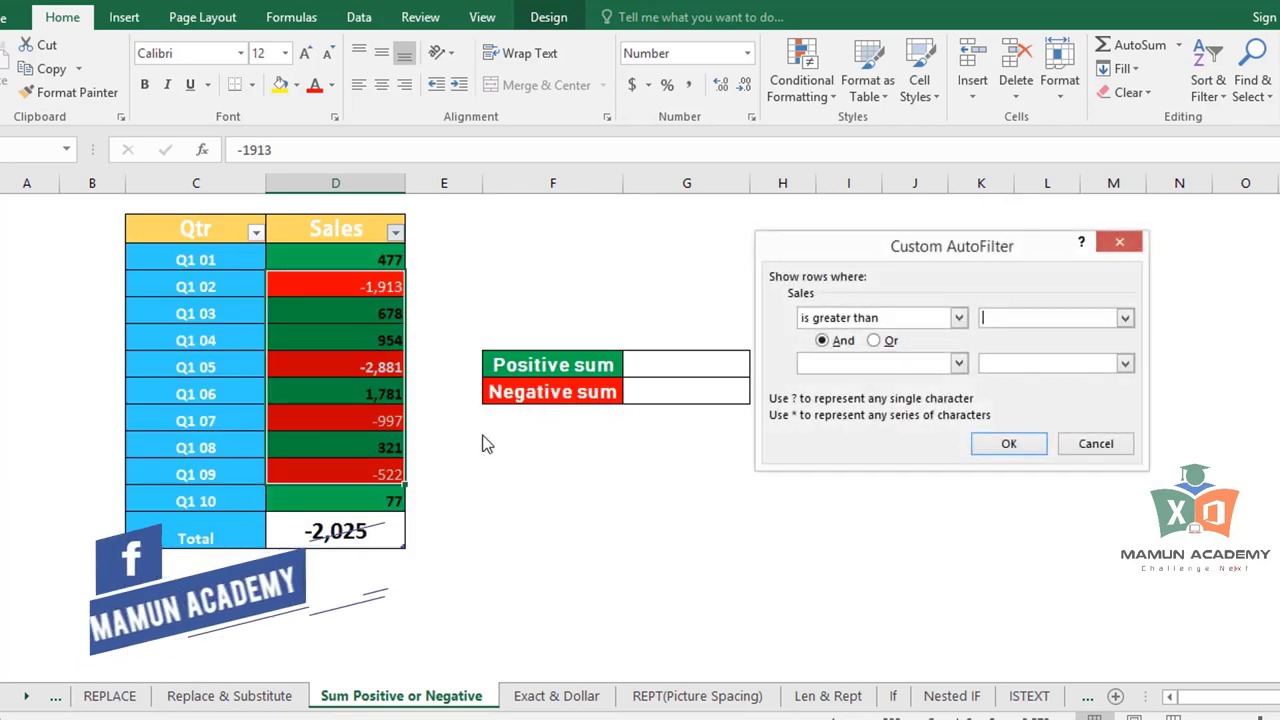
pyautogui.write('0')
pyautogui.click(1009, 444)
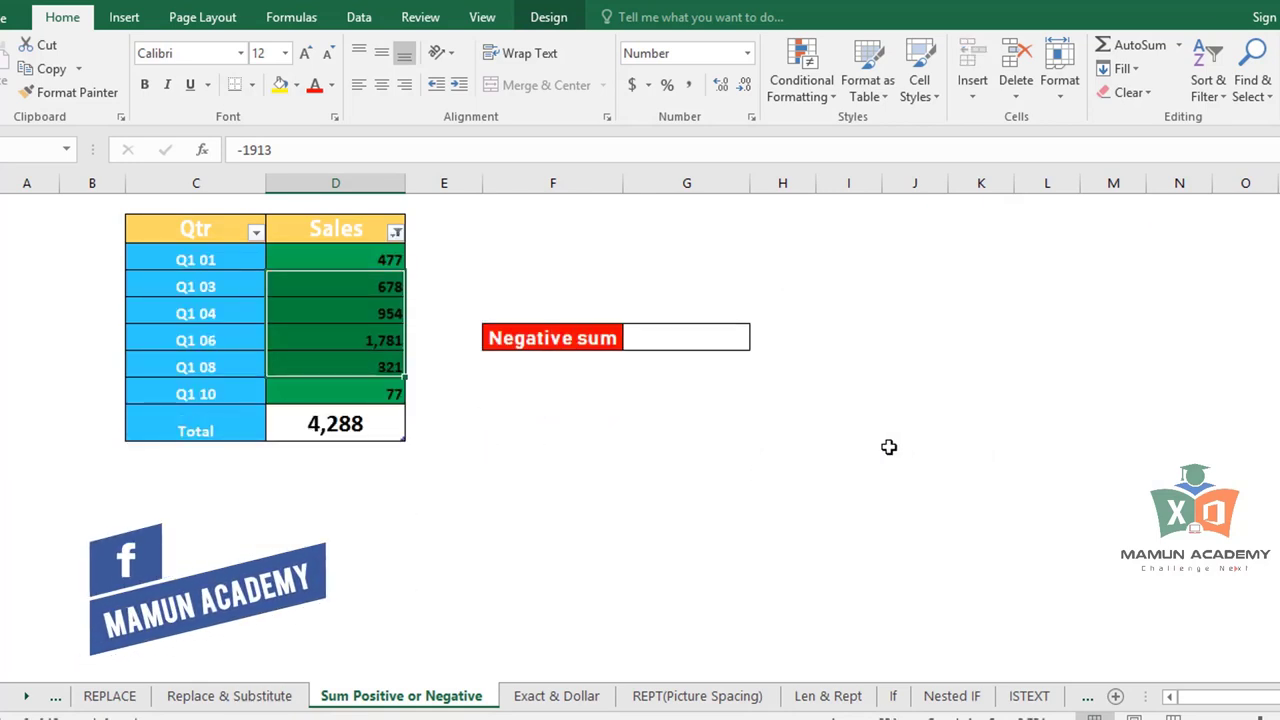
pyautogui.click(890, 450)
pyautogui.moveTo(322, 252); pyautogui.dragTo(358, 395)
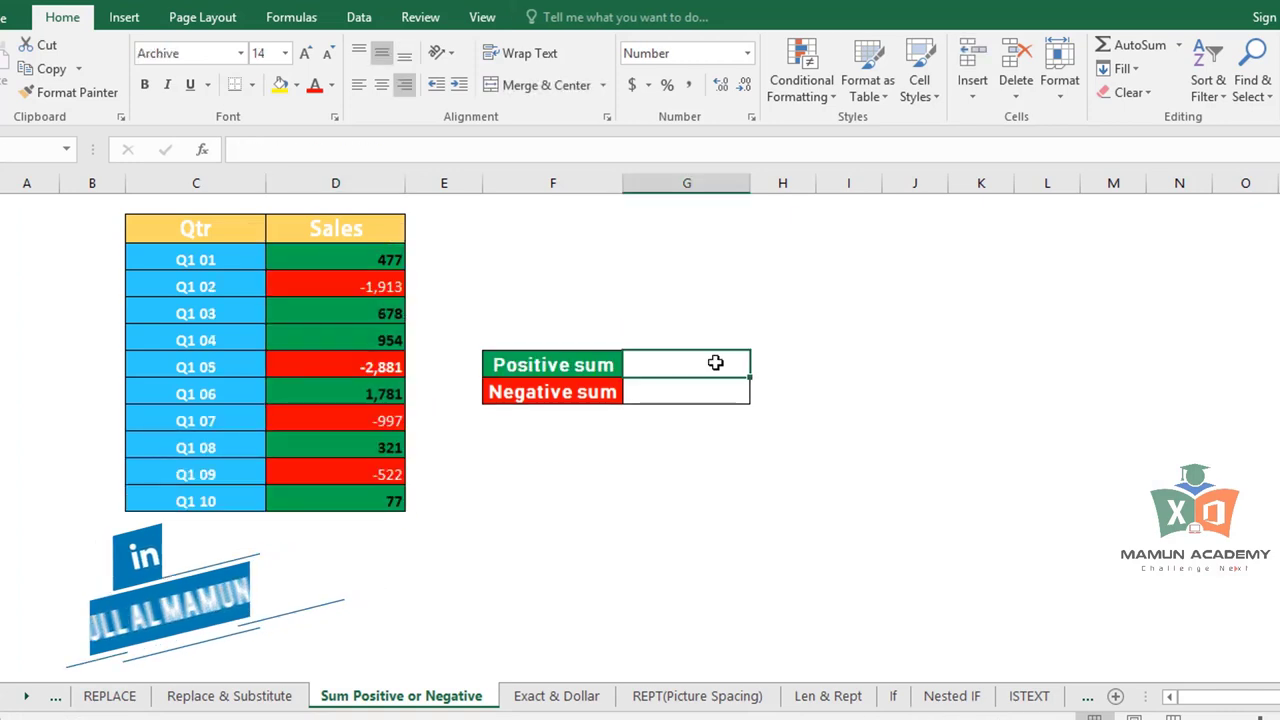
# Step: Enter =SUMIF(D3:D12,">0") in the Positive sum cell, returning 4,288
pyautogui.write('=sum')
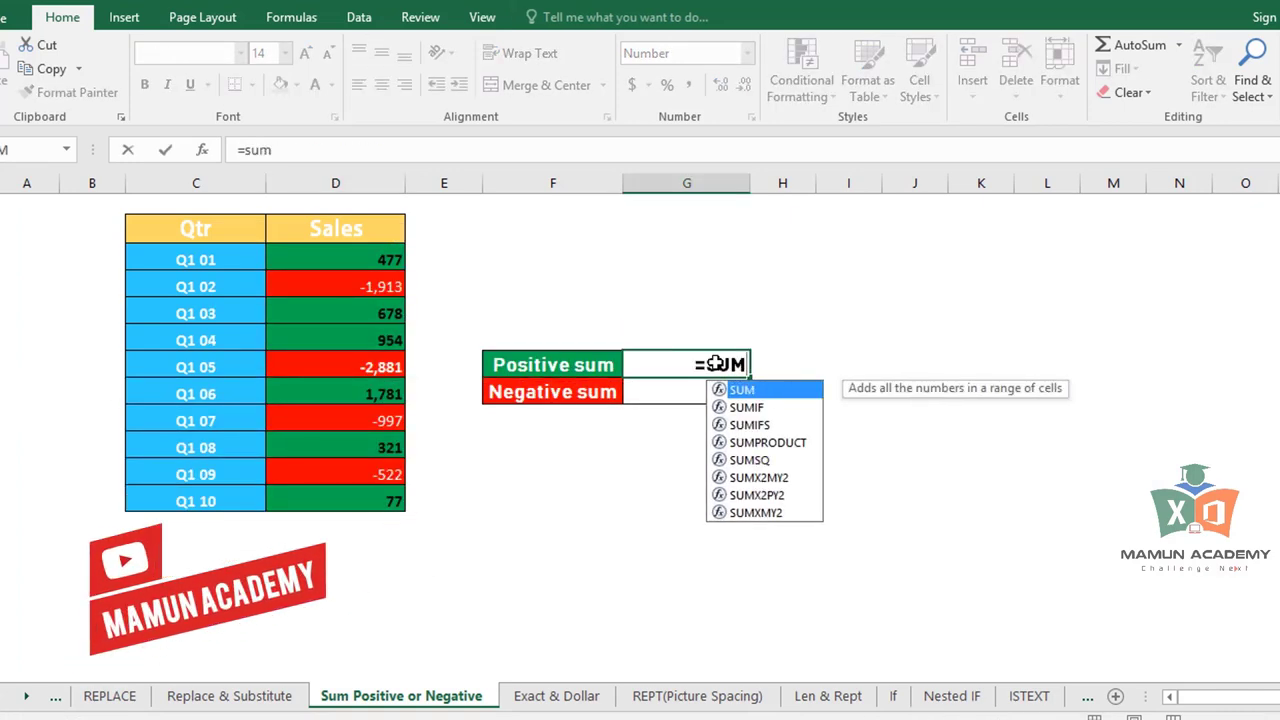
pyautogui.write('if')
pyautogui.press('Tab')
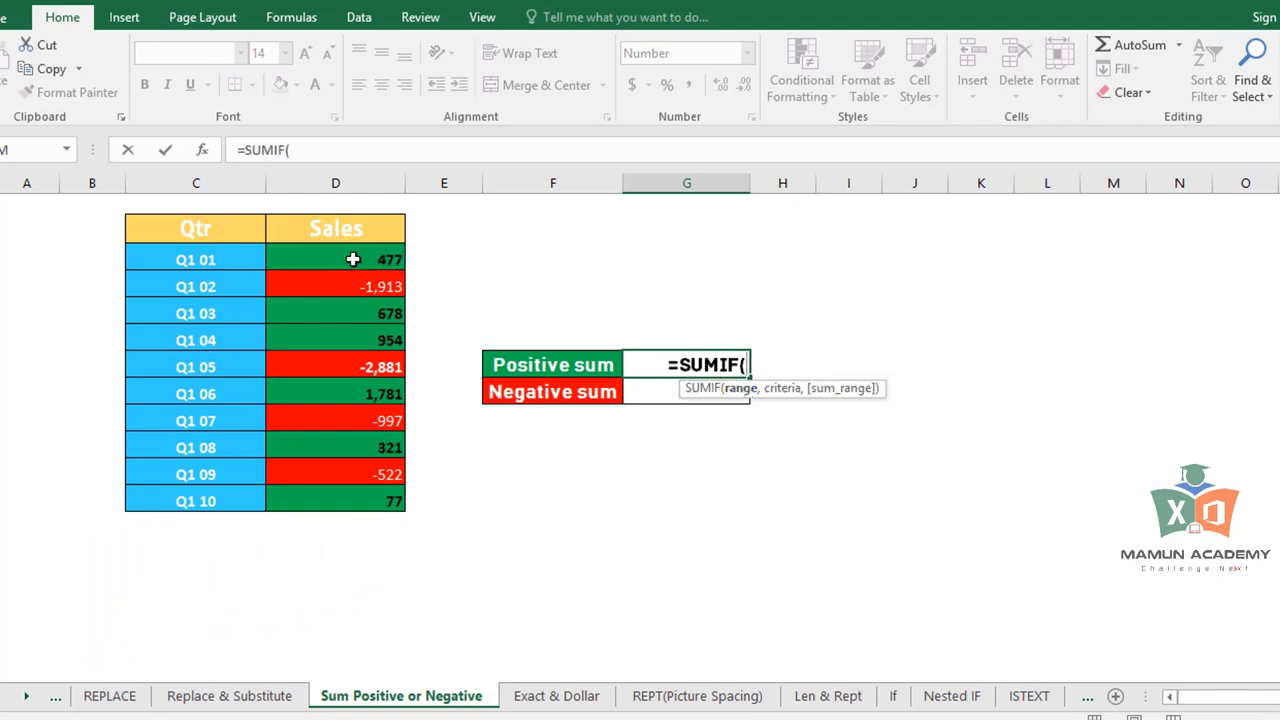
pyautogui.moveTo(343, 257); pyautogui.dragTo(392, 503)
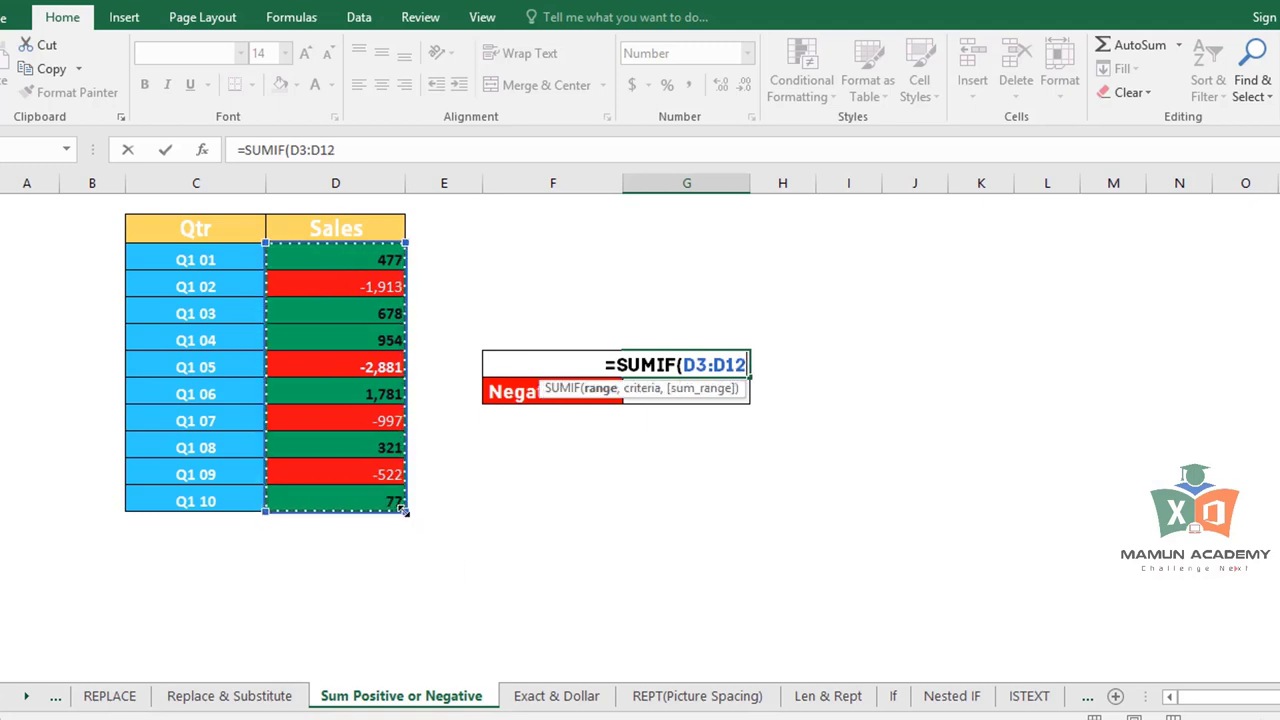
pyautogui.write(',')
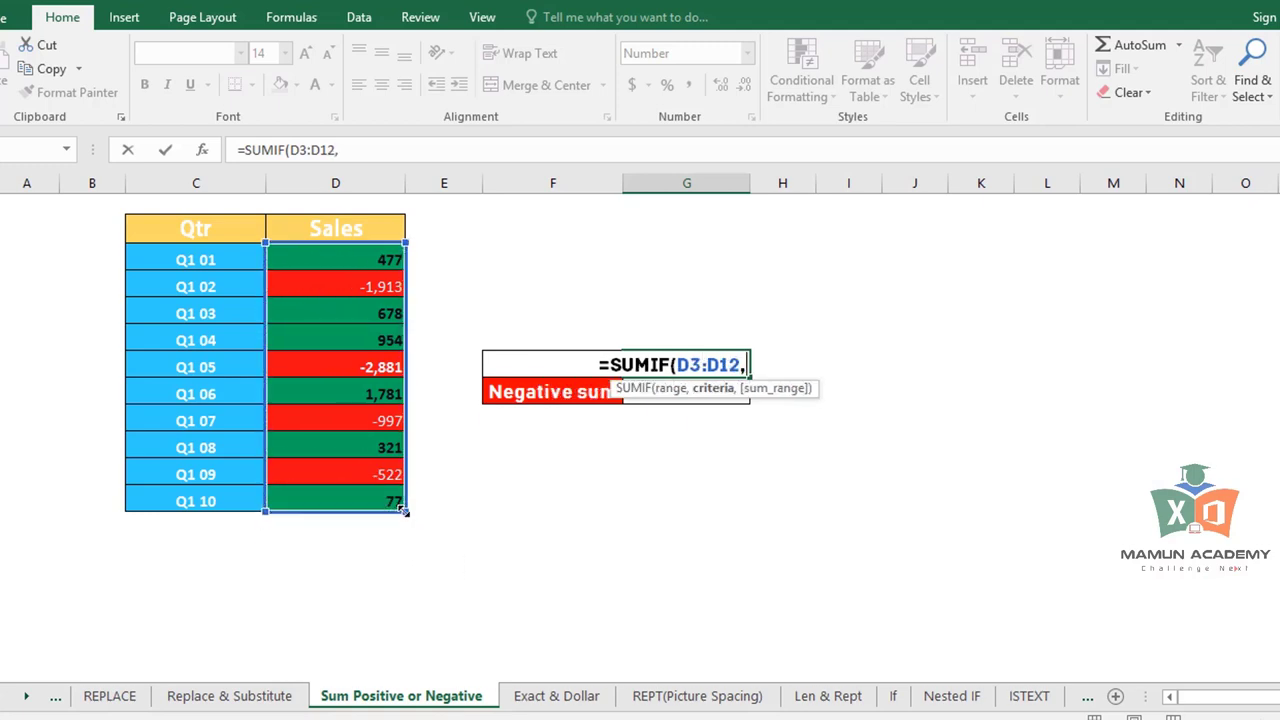
pyautogui.write('"')
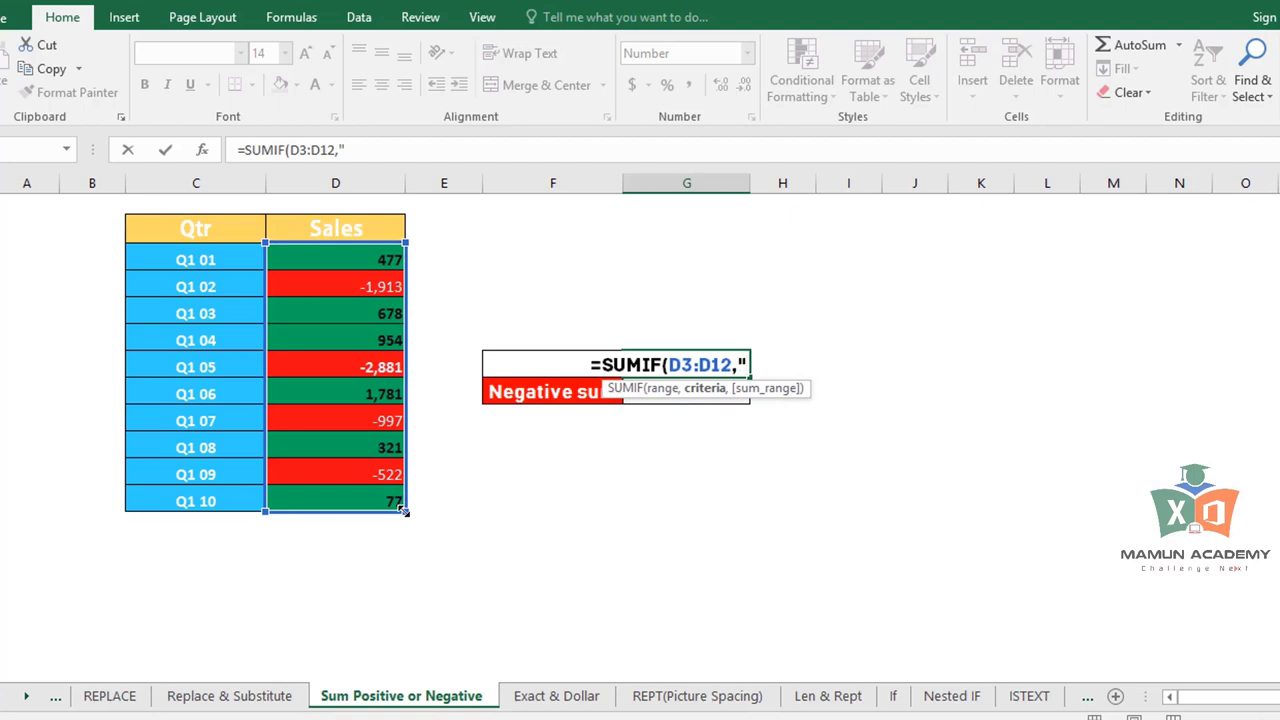
pyautogui.write('.')
pyautogui.press('BackSpace')
pyautogui.write('>0"')
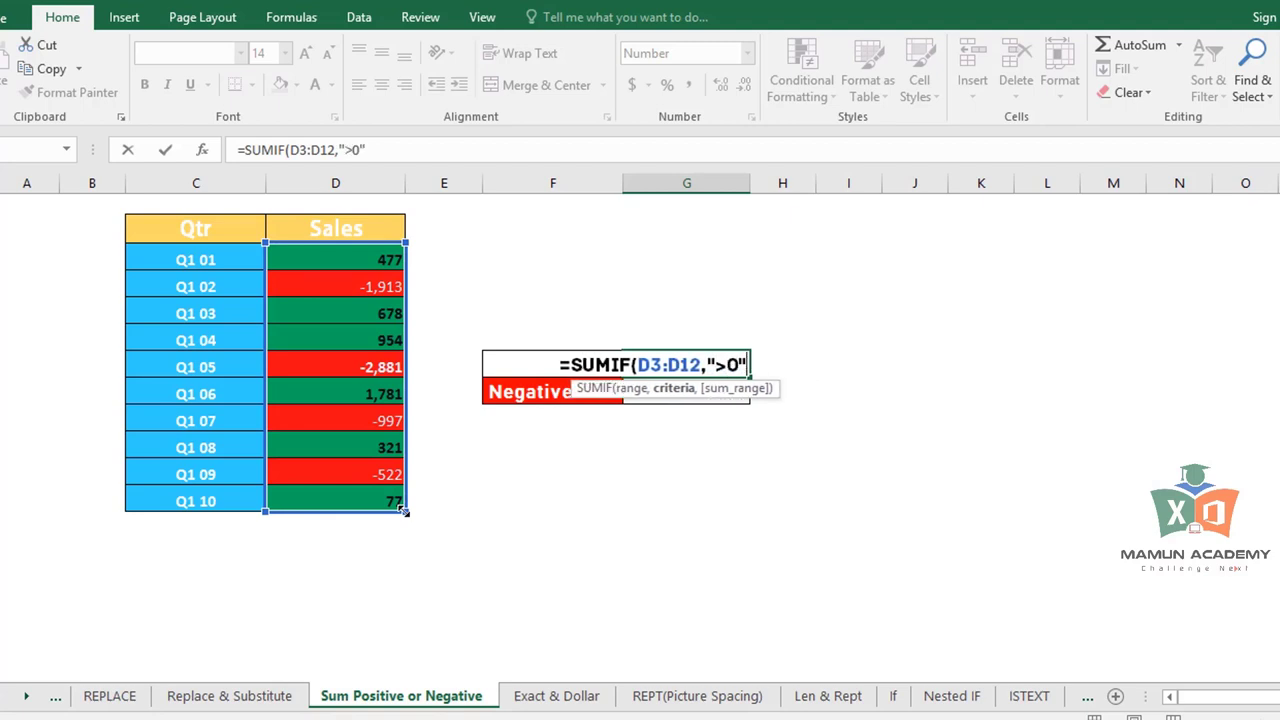
pyautogui.hotkey('ctrl', 'Return')
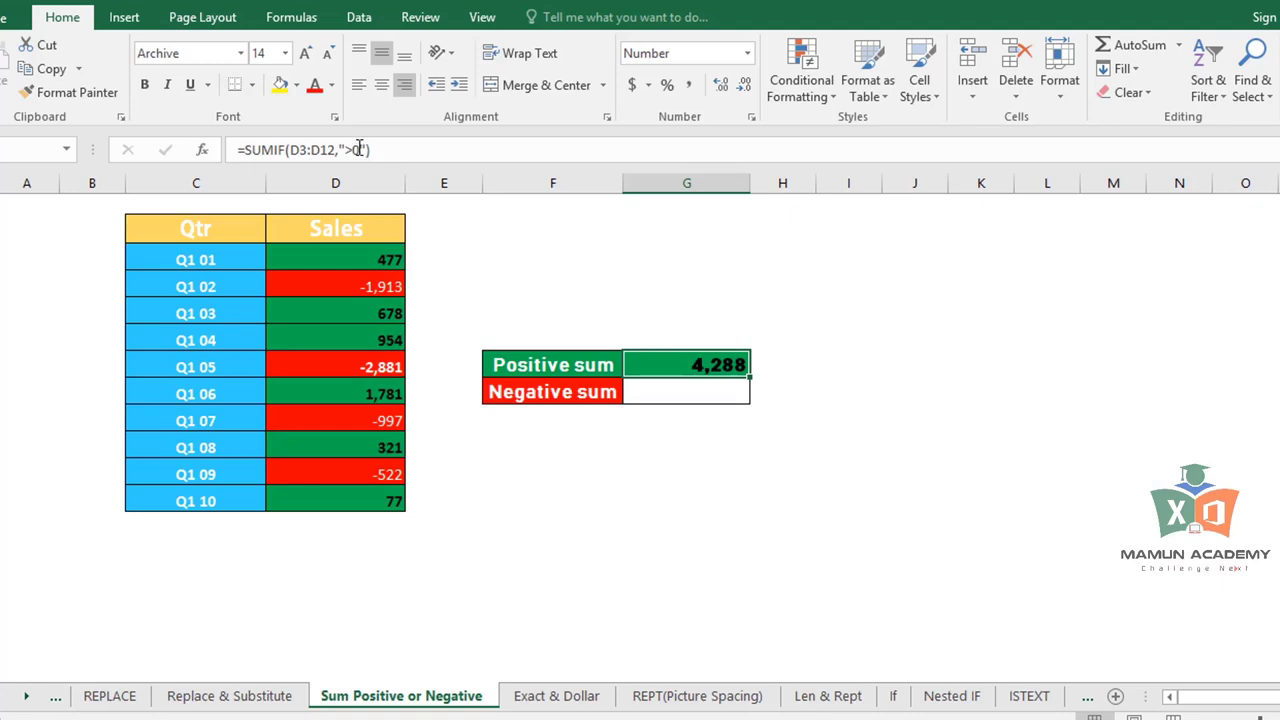
# Step: Copy the SUMIF formula into the Negative sum cell and correct its range to D3:D12
pyautogui.moveTo(357, 257); pyautogui.dragTo(372, 501)
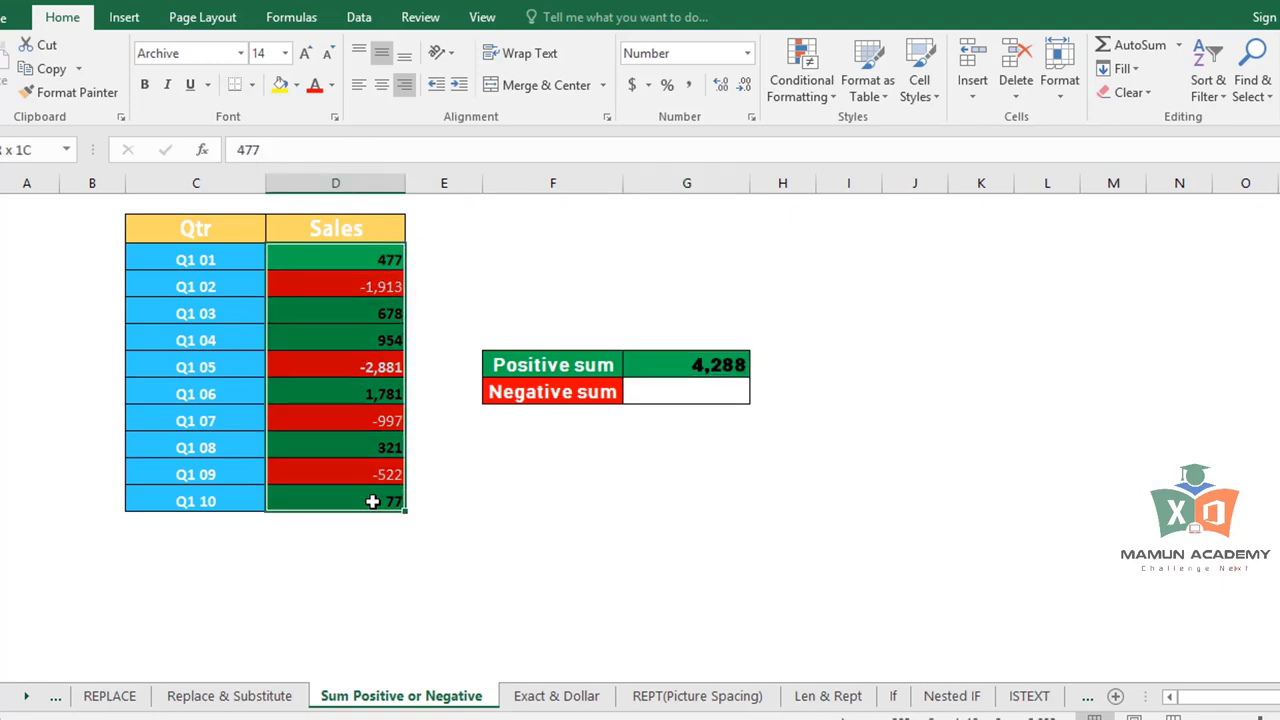
pyautogui.click(661, 368)
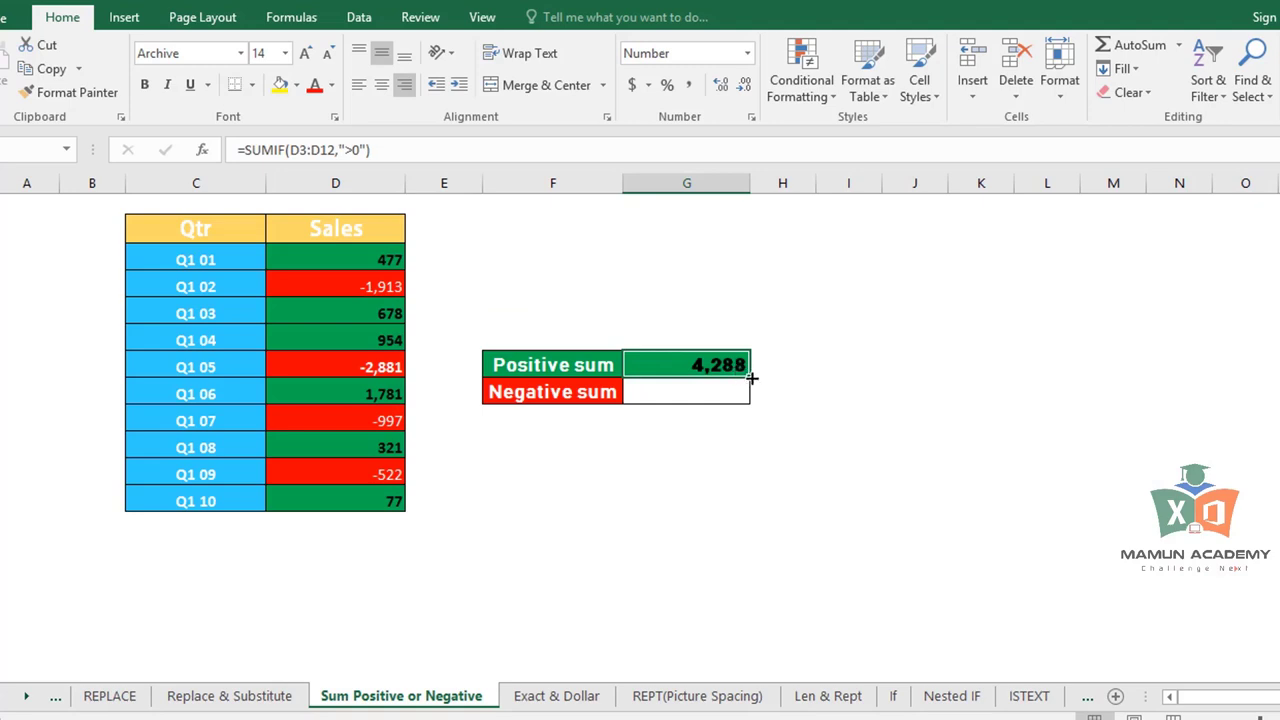
pyautogui.moveTo(751, 378); pyautogui.dragTo(751, 406)
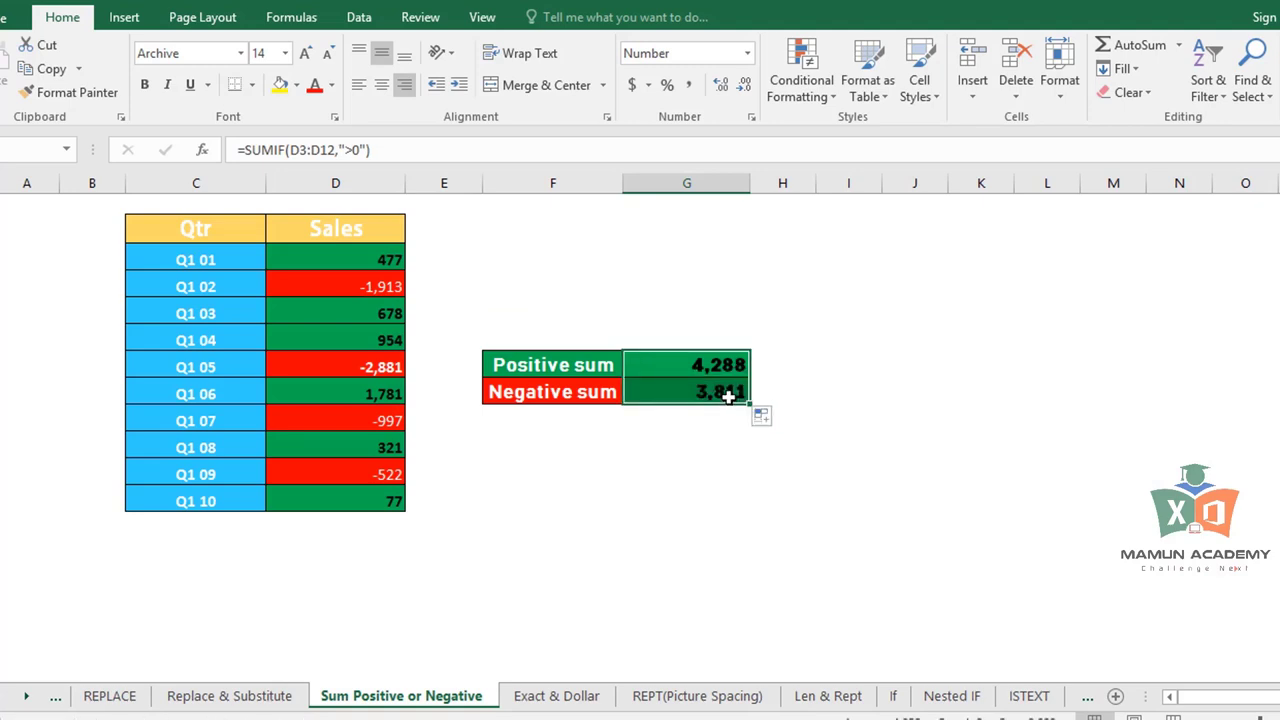
pyautogui.doubleClick(728, 396)
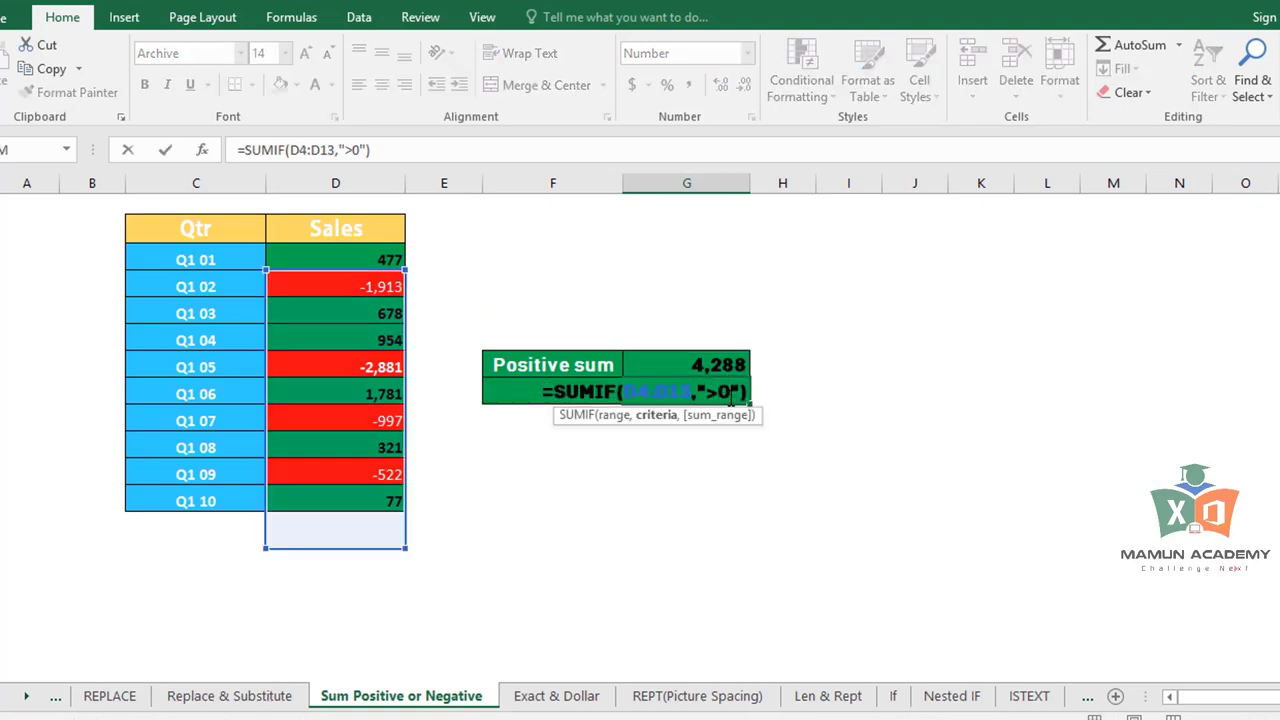
pyautogui.press('Return')
pyautogui.click(728, 392)
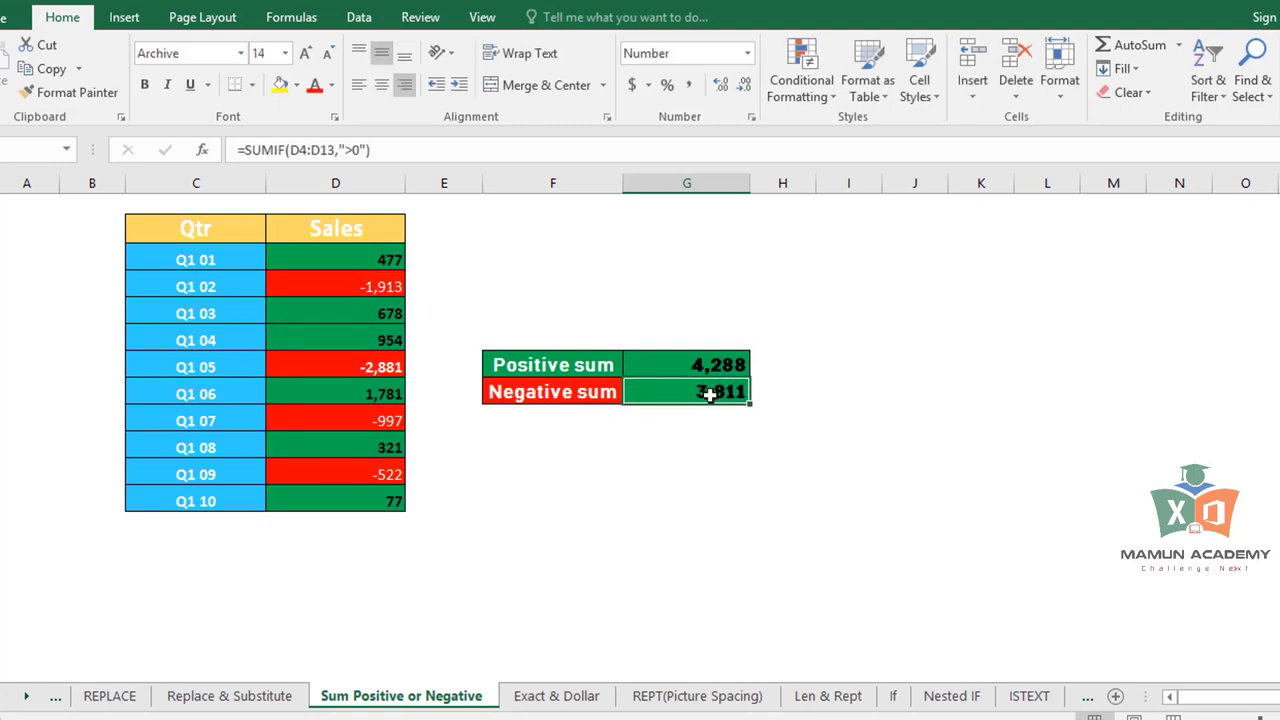
pyautogui.doubleClick(709, 395)
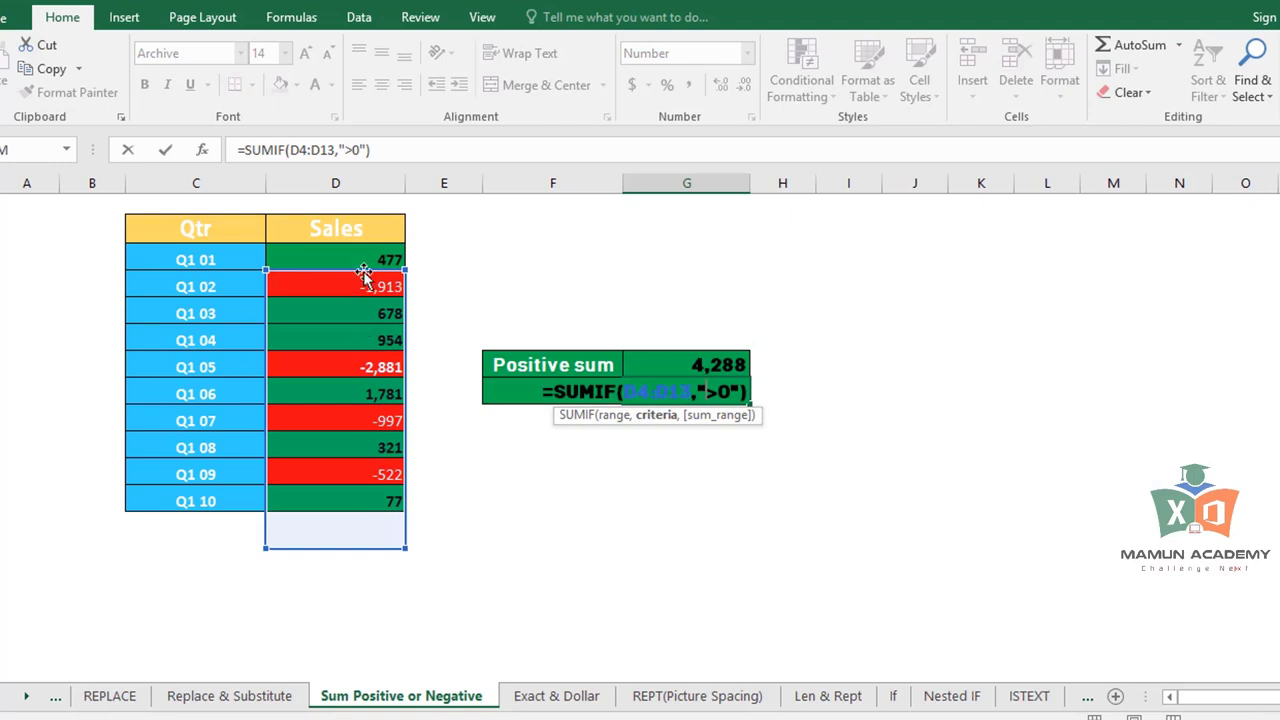
pyautogui.moveTo(358, 273); pyautogui.dragTo(363, 268)
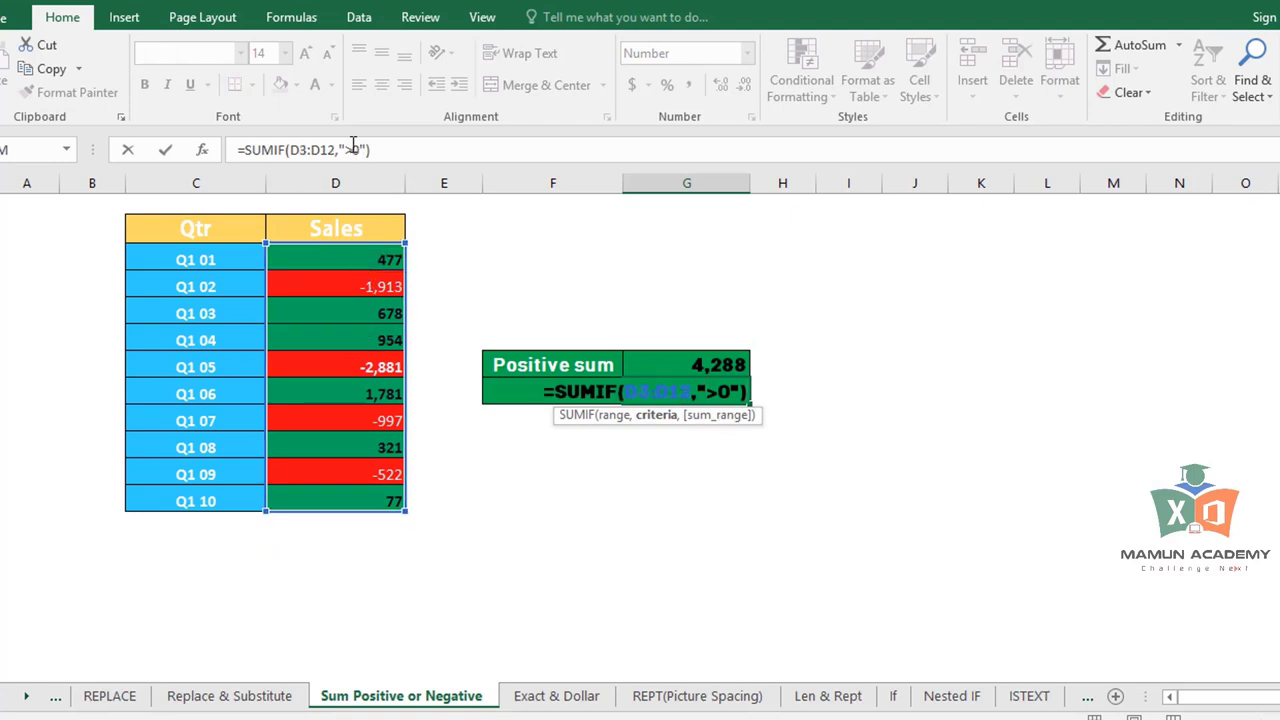
pyautogui.press('Return')
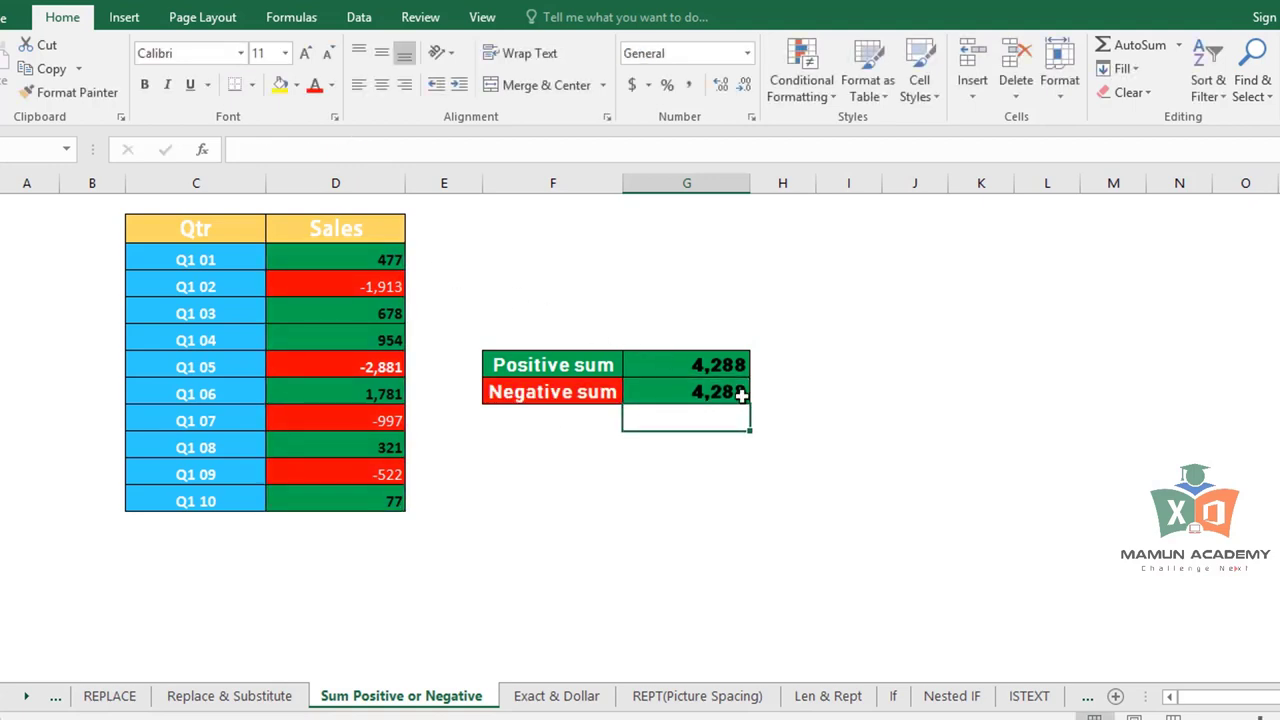
# Step: Change the Negative sum criterion to "<0" so it returns -6,313
pyautogui.click(741, 396)
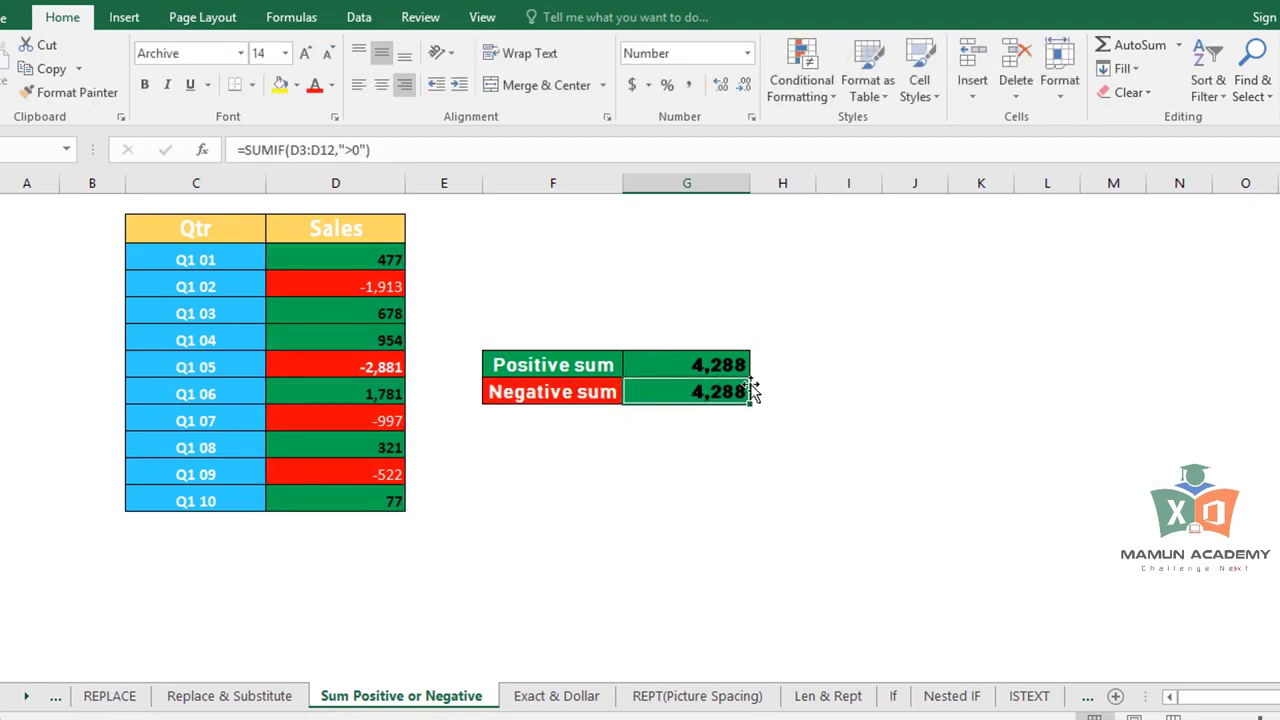
pyautogui.click(739, 363)
pyautogui.click(720, 396)
pyautogui.press('F2')
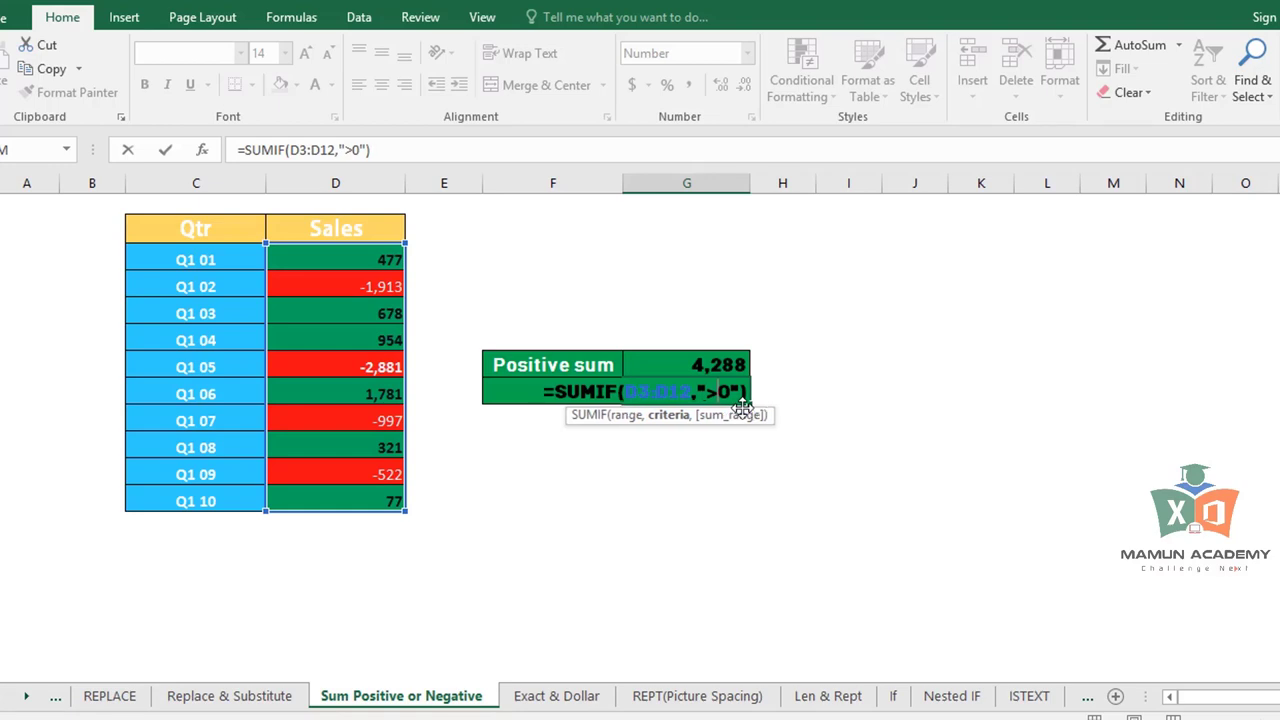
pyautogui.press('BackSpace')
pyautogui.write('<')
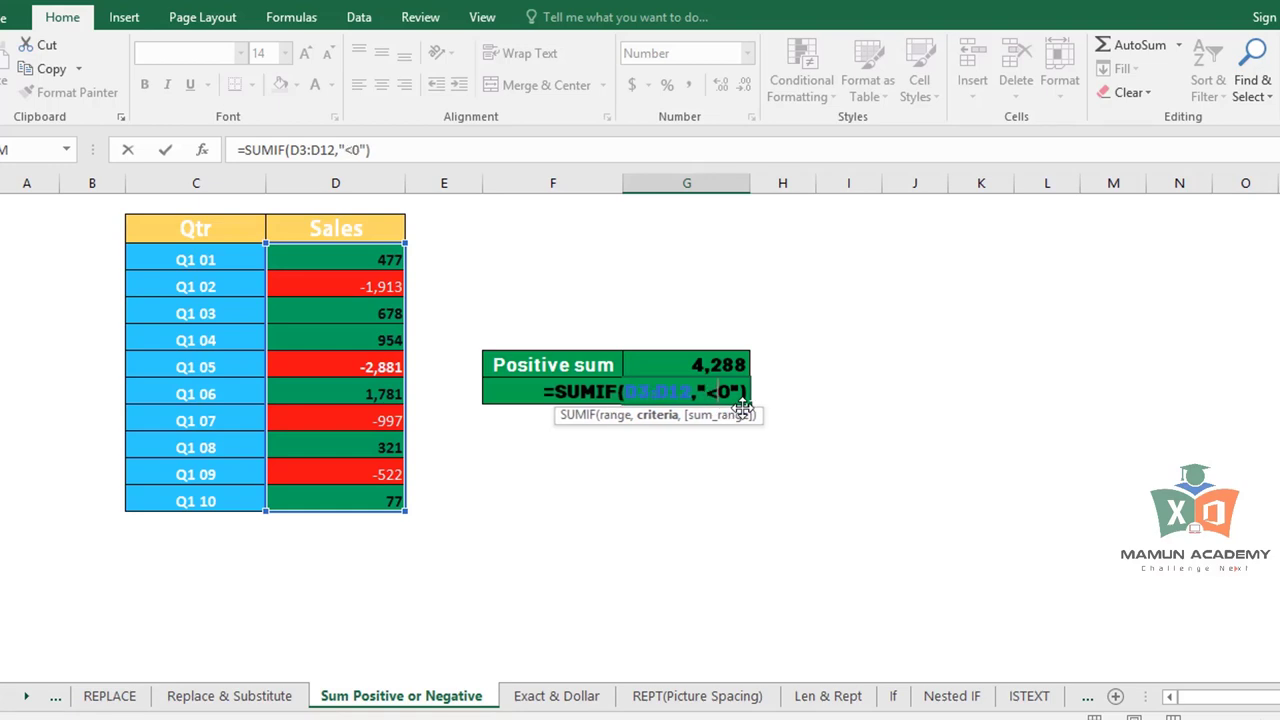
pyautogui.hotkey('ctrl', 'Return')
# Step: Clear both the Positive sum and Negative sum results
pyautogui.click(702, 466)
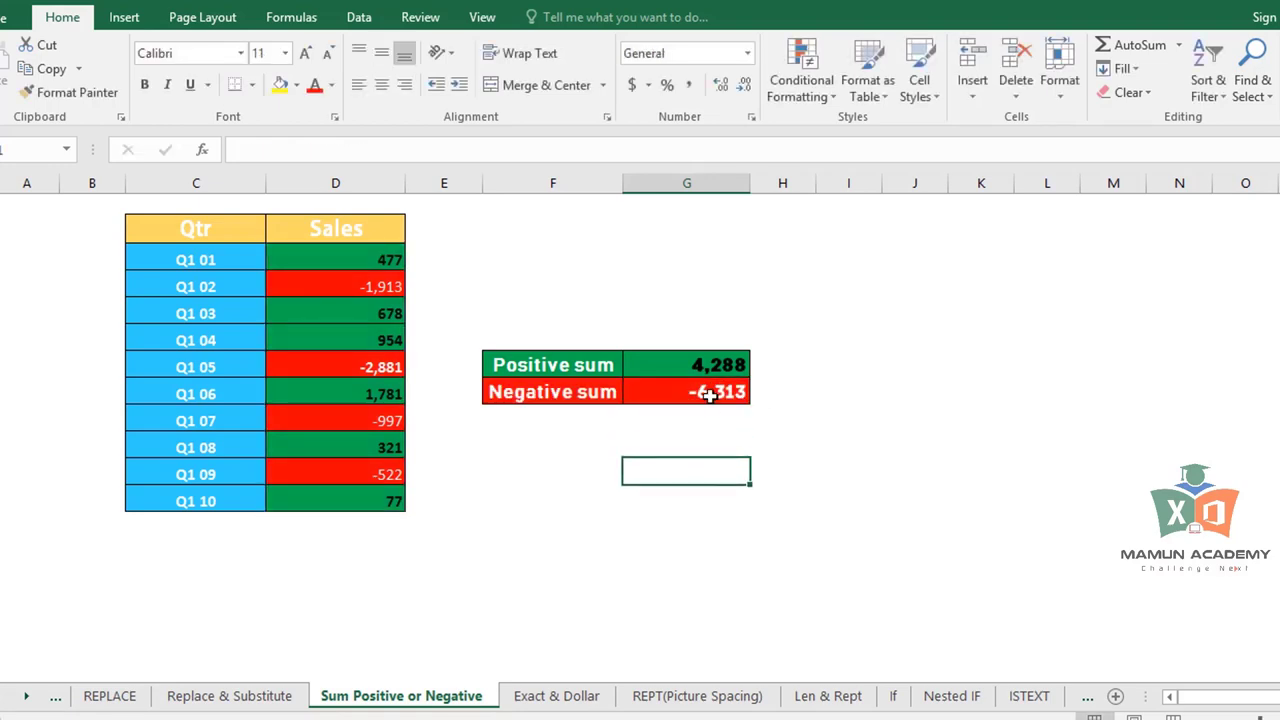
pyautogui.click(708, 395)
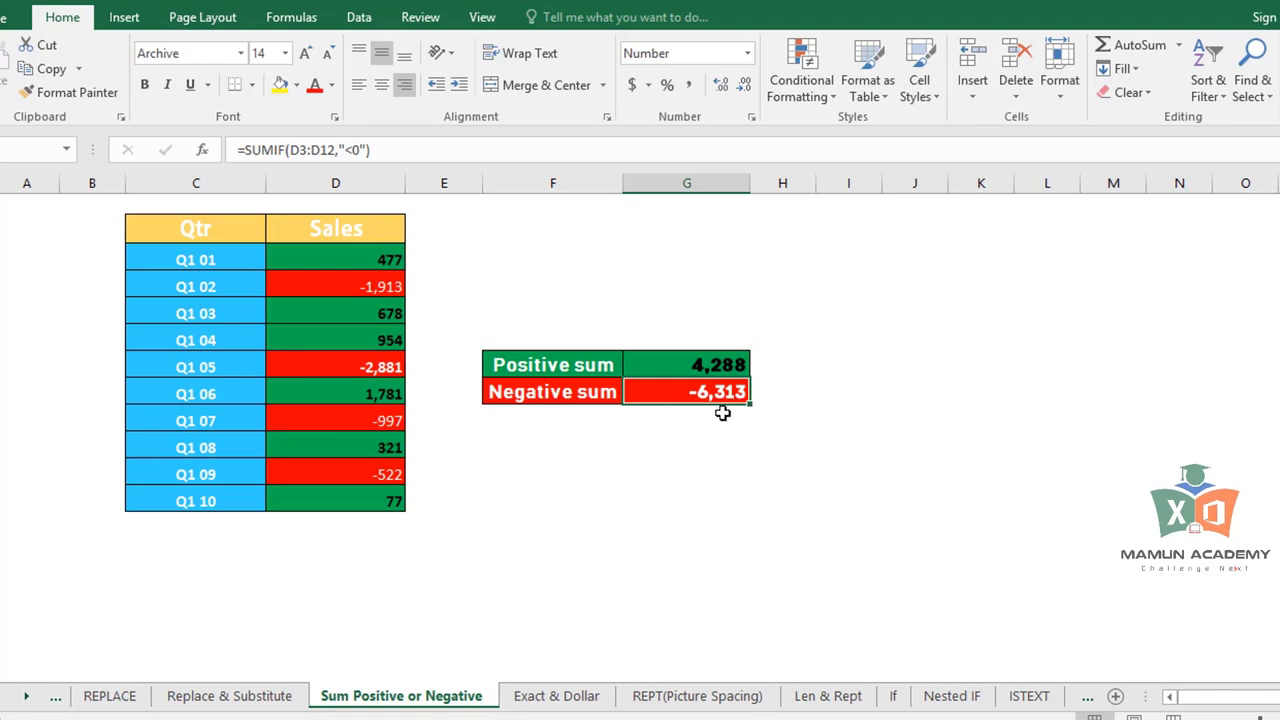
pyautogui.moveTo(706, 364); pyautogui.dragTo(706, 416)
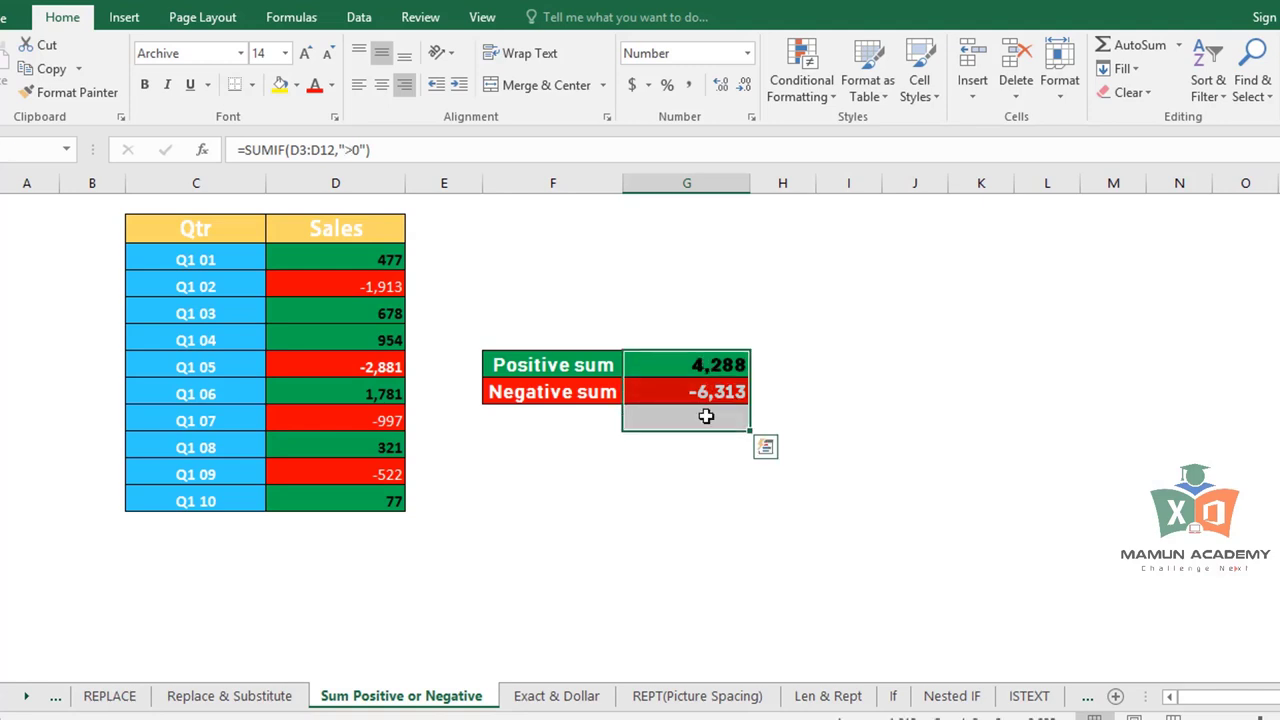
pyautogui.press('Delete')
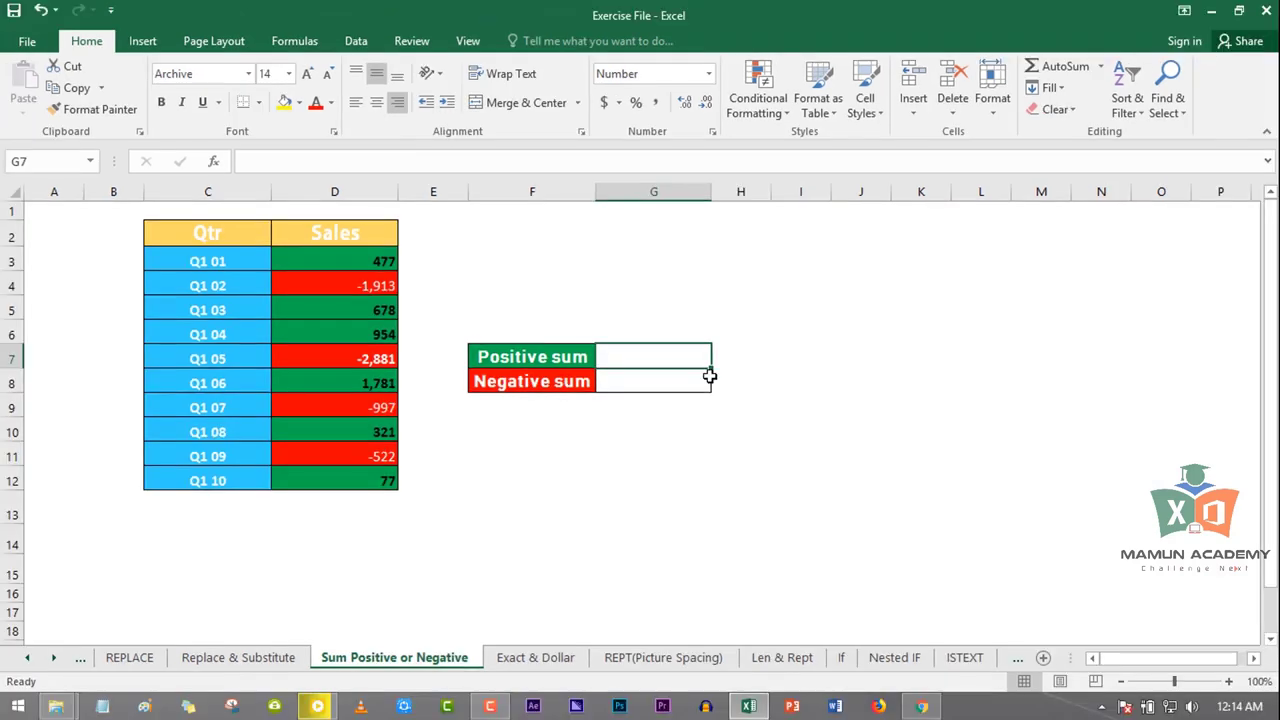
# Step: Enter =SUM((D3:D12>0)*D3:D12) as a normal formula in Positive sum, which shows 0
pyautogui.write('=')
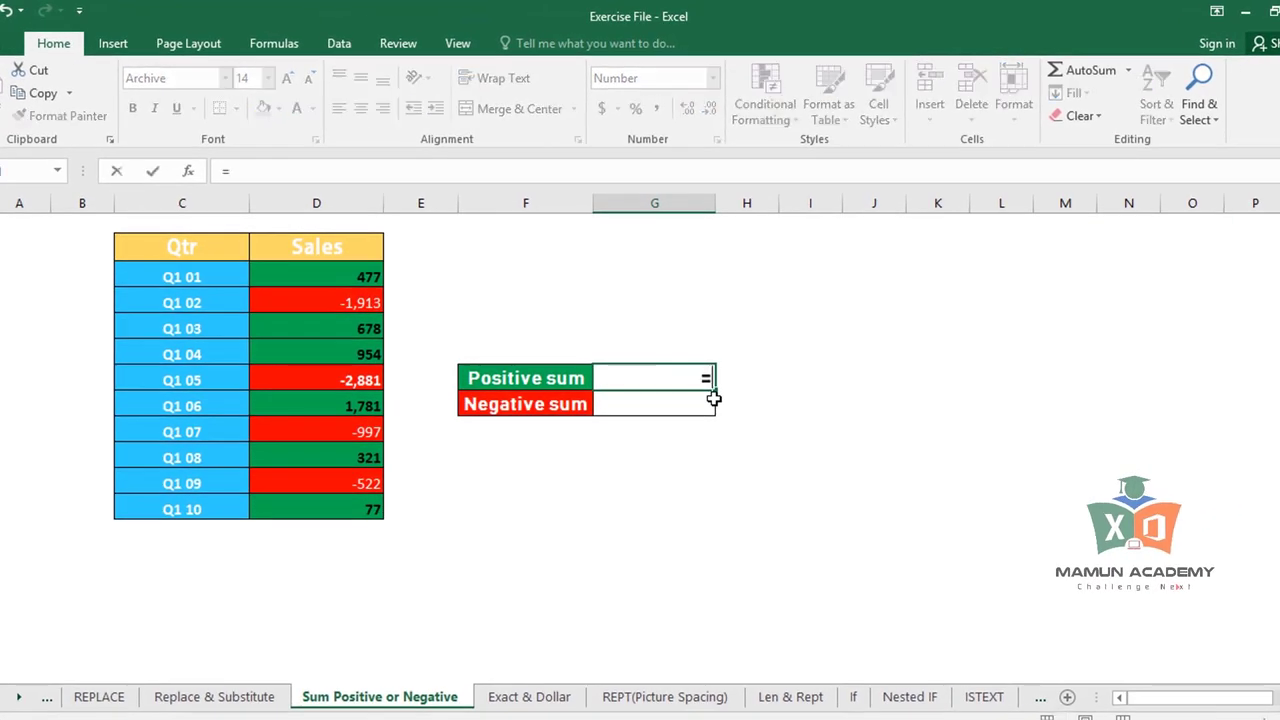
pyautogui.write('sum(')
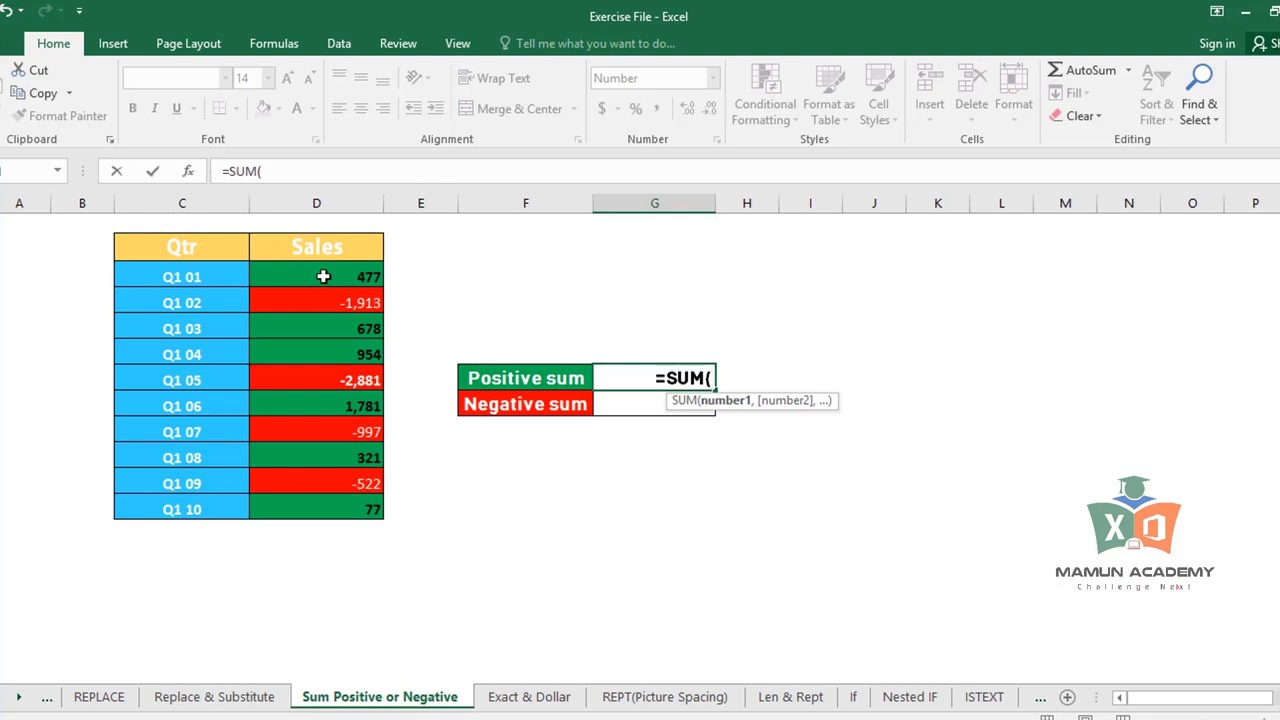
pyautogui.moveTo(323, 276); pyautogui.dragTo(371, 505)
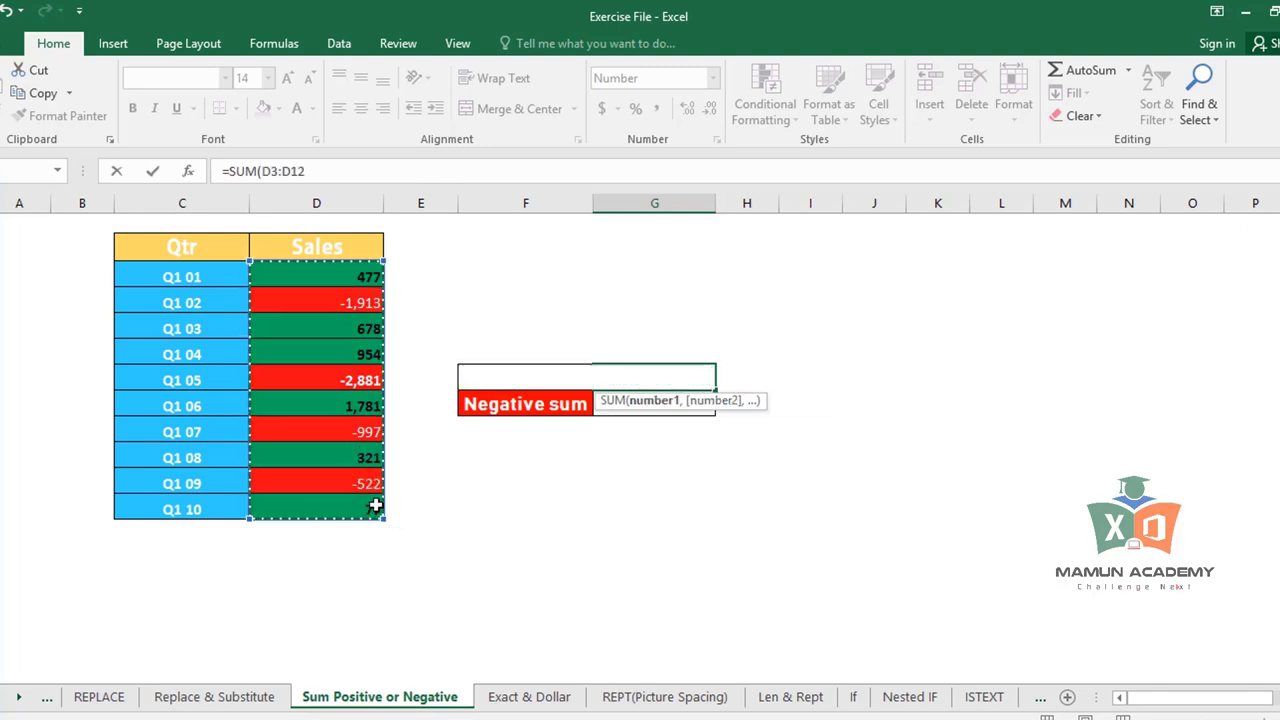
pyautogui.write('>0')
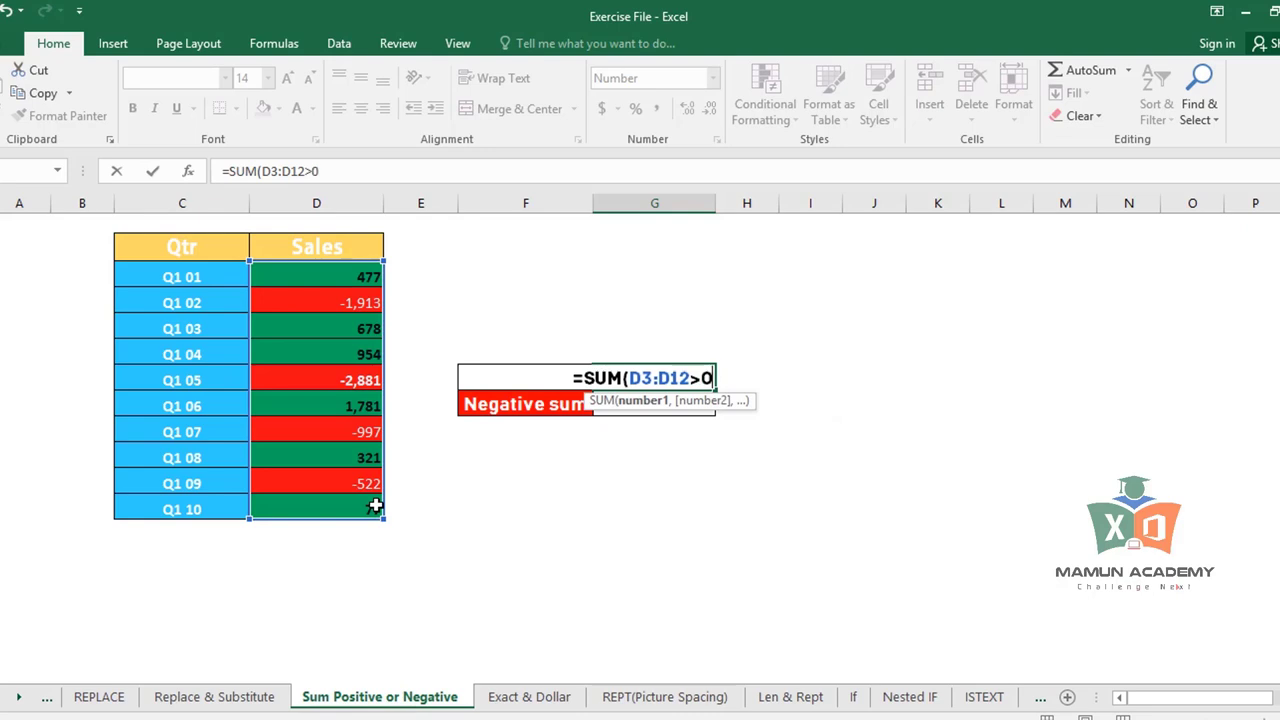
pyautogui.write(')')
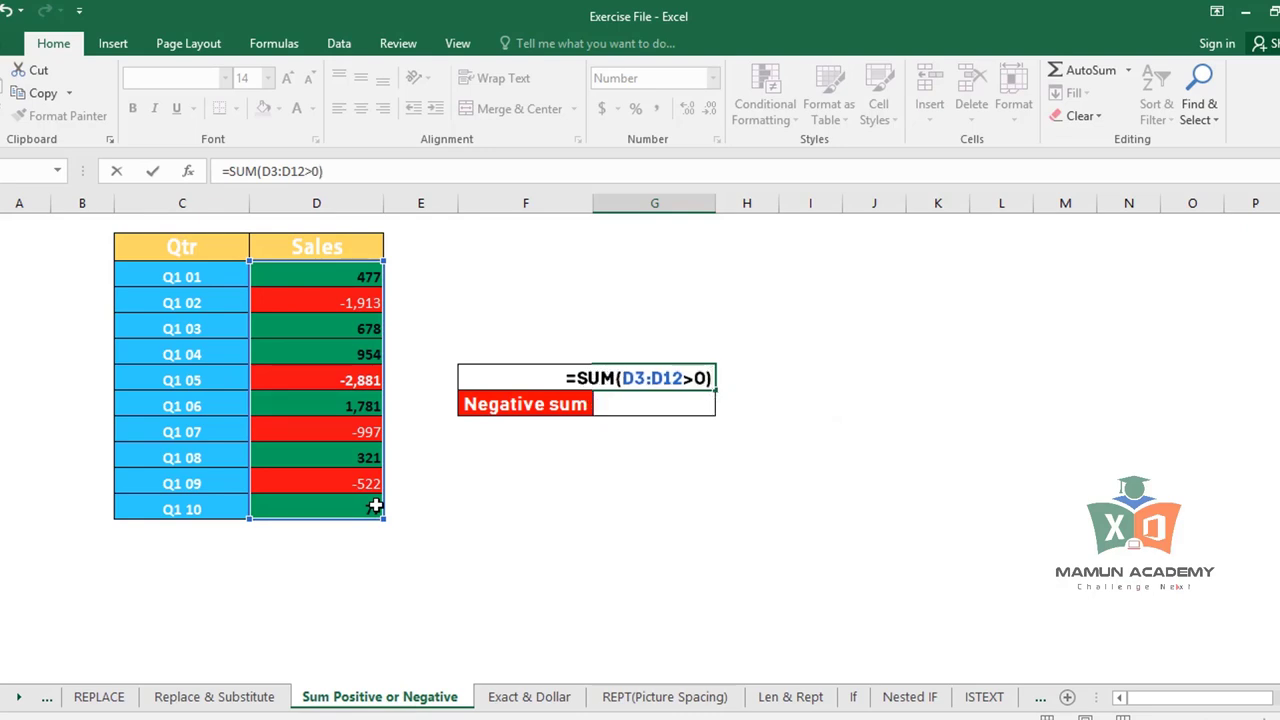
pyautogui.write('*')
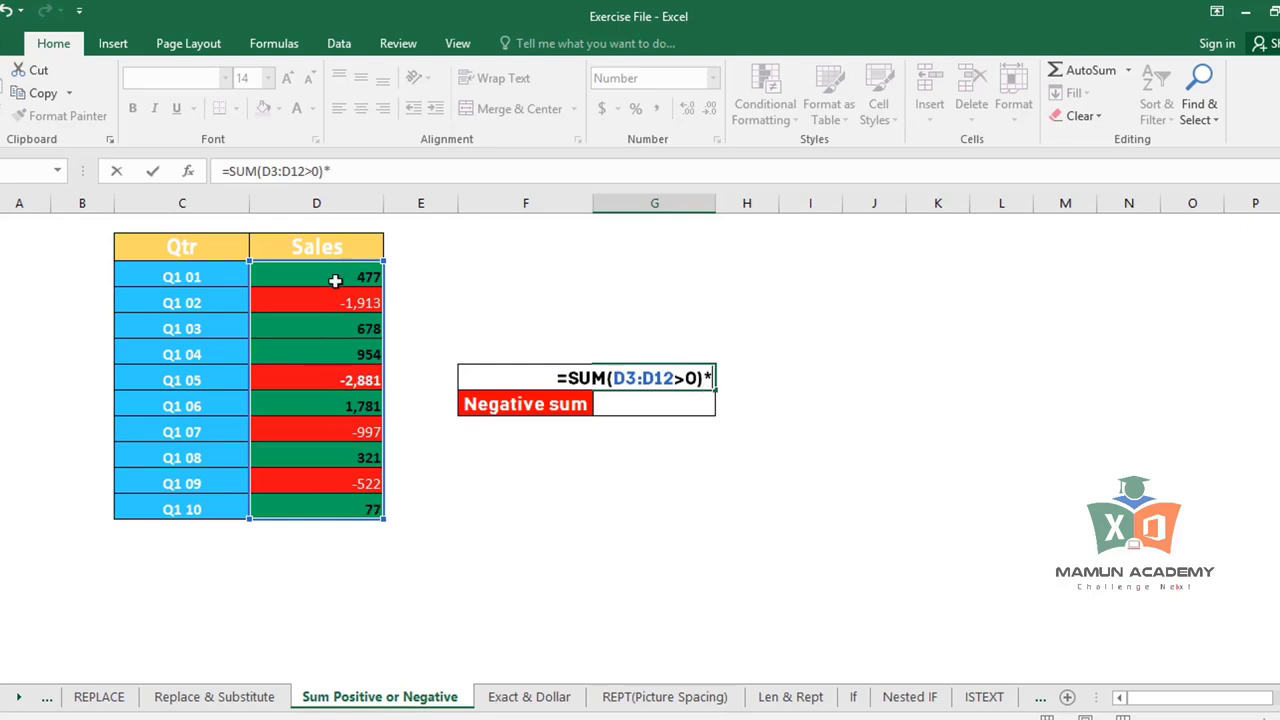
pyautogui.moveTo(335, 280); pyautogui.dragTo(340, 509)
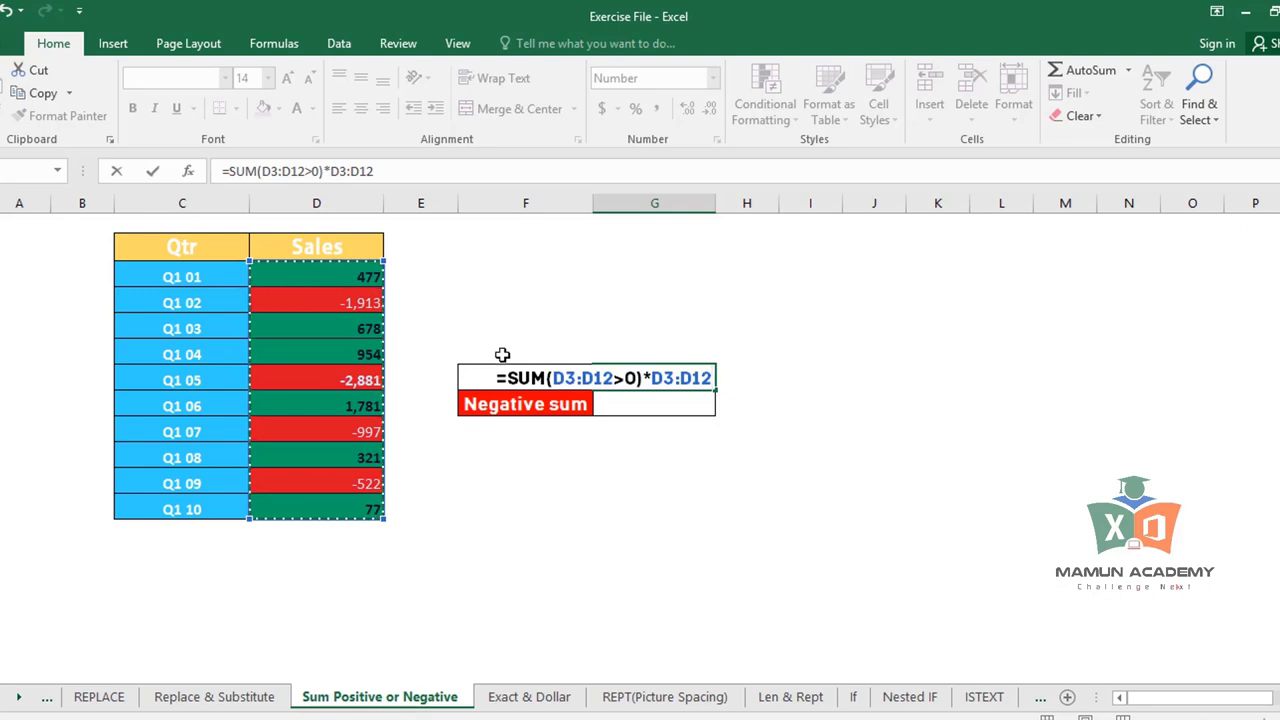
pyautogui.click(553, 378)
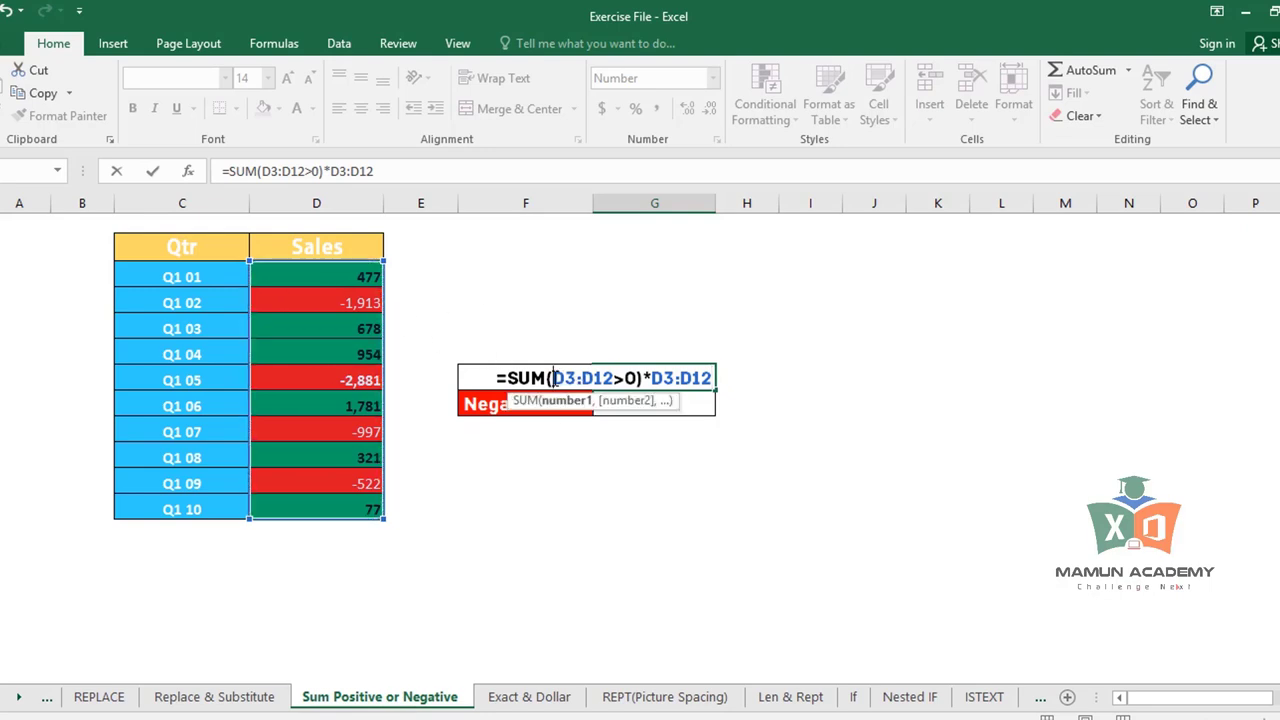
pyautogui.write('(')
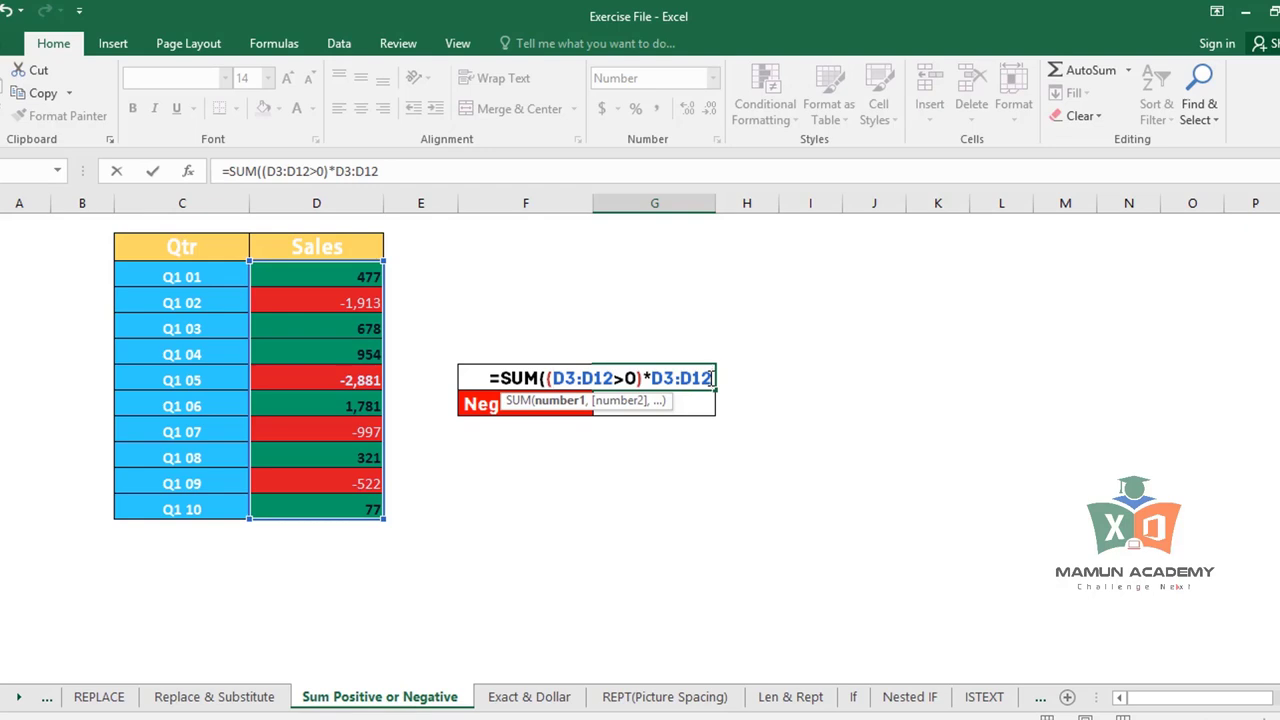
pyautogui.write(')')
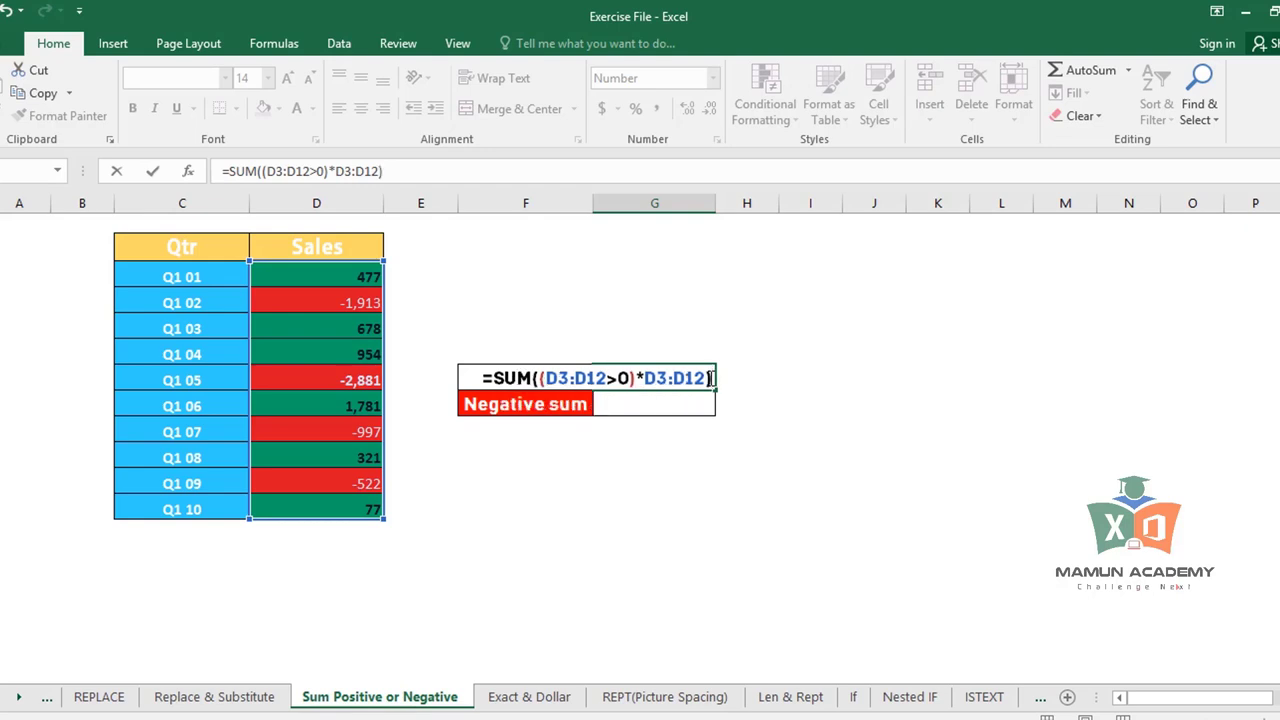
pyautogui.press('Return')
# Step: Re-enter the Positive sum formula as an array formula, showing 4,288
pyautogui.click(707, 378)
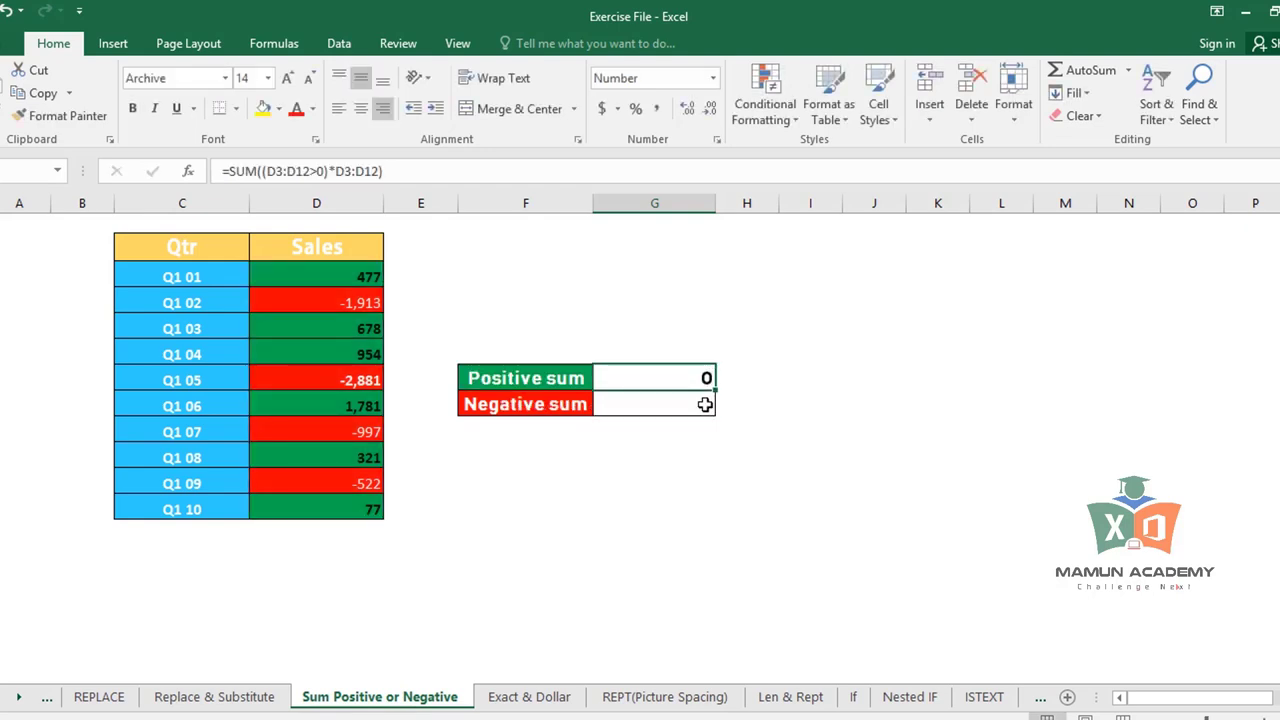
pyautogui.press('F2')
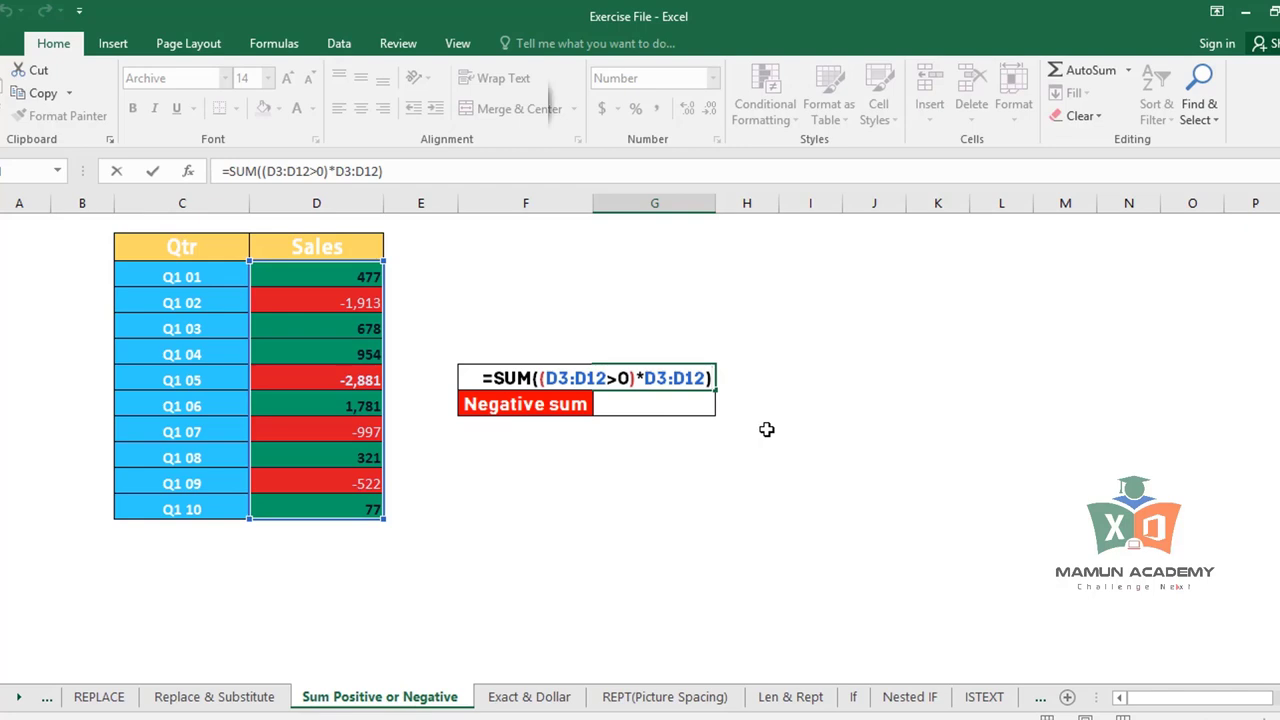
pyautogui.hotkey('ctrl', 'shift', 'Return')
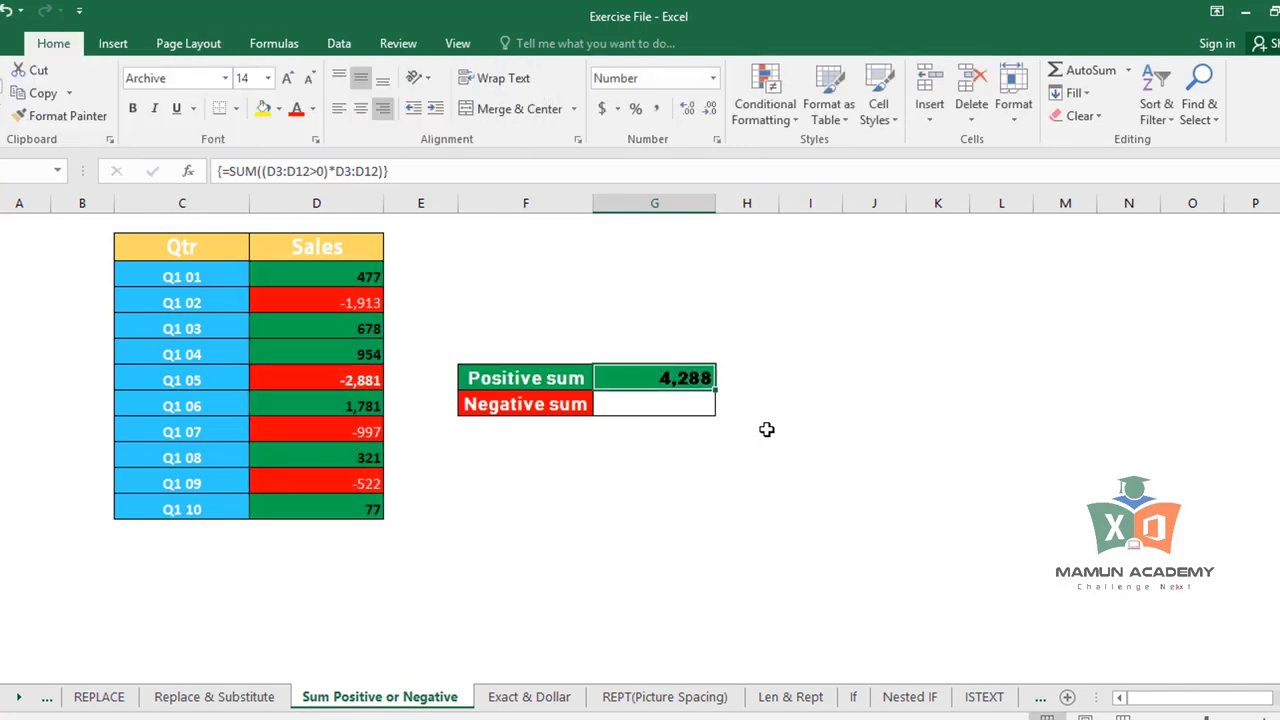
# Step: Paste the formula into Negative sum and shift both ranges back to D3:D12
pyautogui.hotkey('ctrl', 'c')
pyautogui.press('Down')
pyautogui.hotkey('ctrl', 'v')
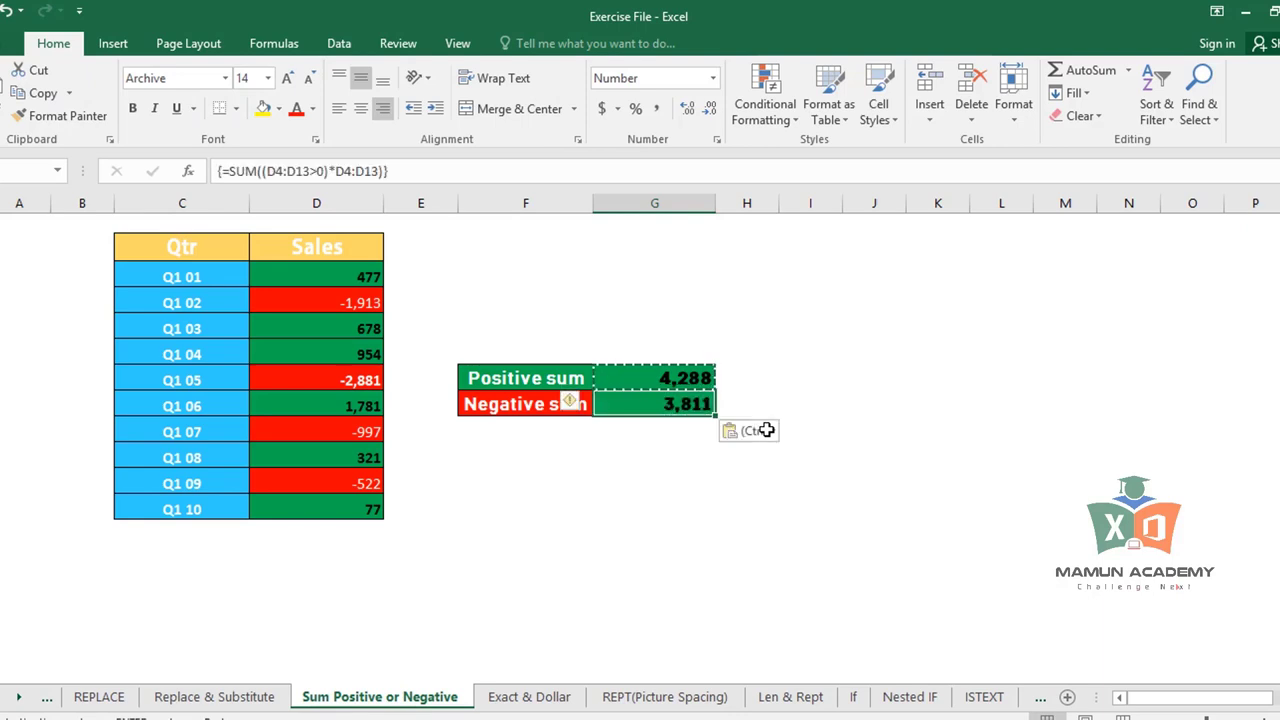
pyautogui.press('F2')
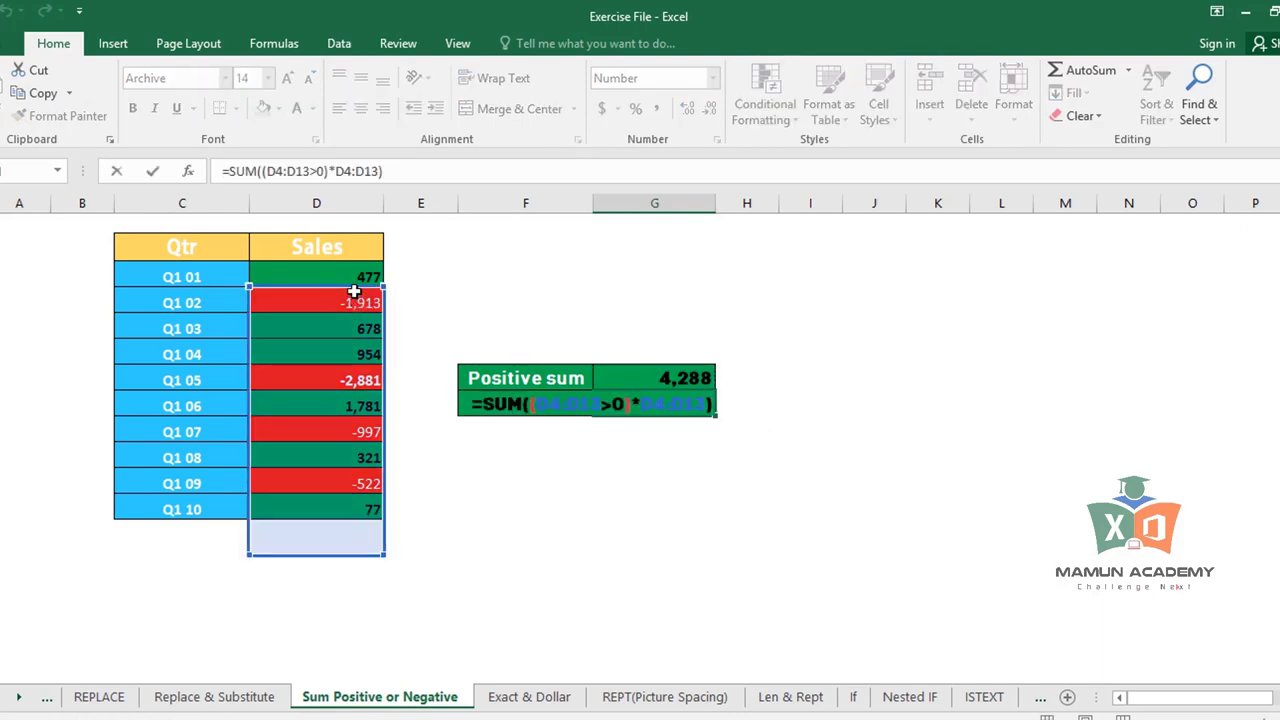
pyautogui.moveTo(357, 293); pyautogui.dragTo(357, 268)
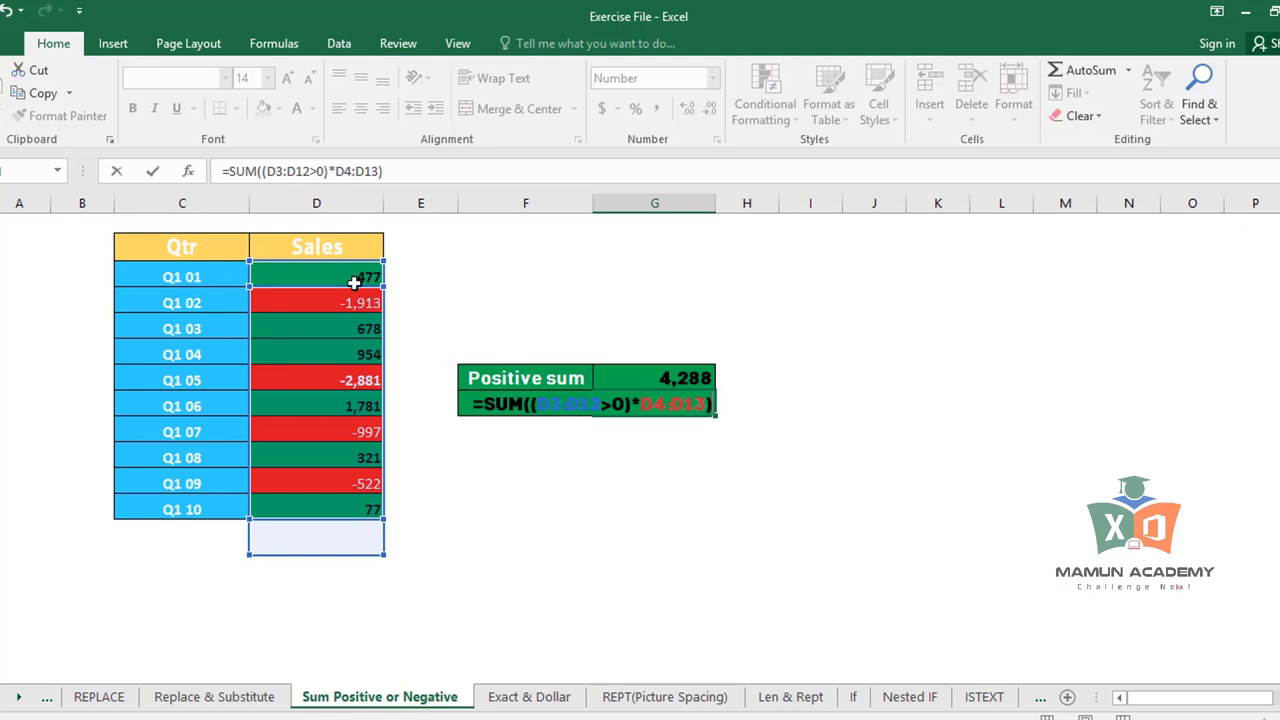
pyautogui.moveTo(354, 283); pyautogui.dragTo(354, 257)
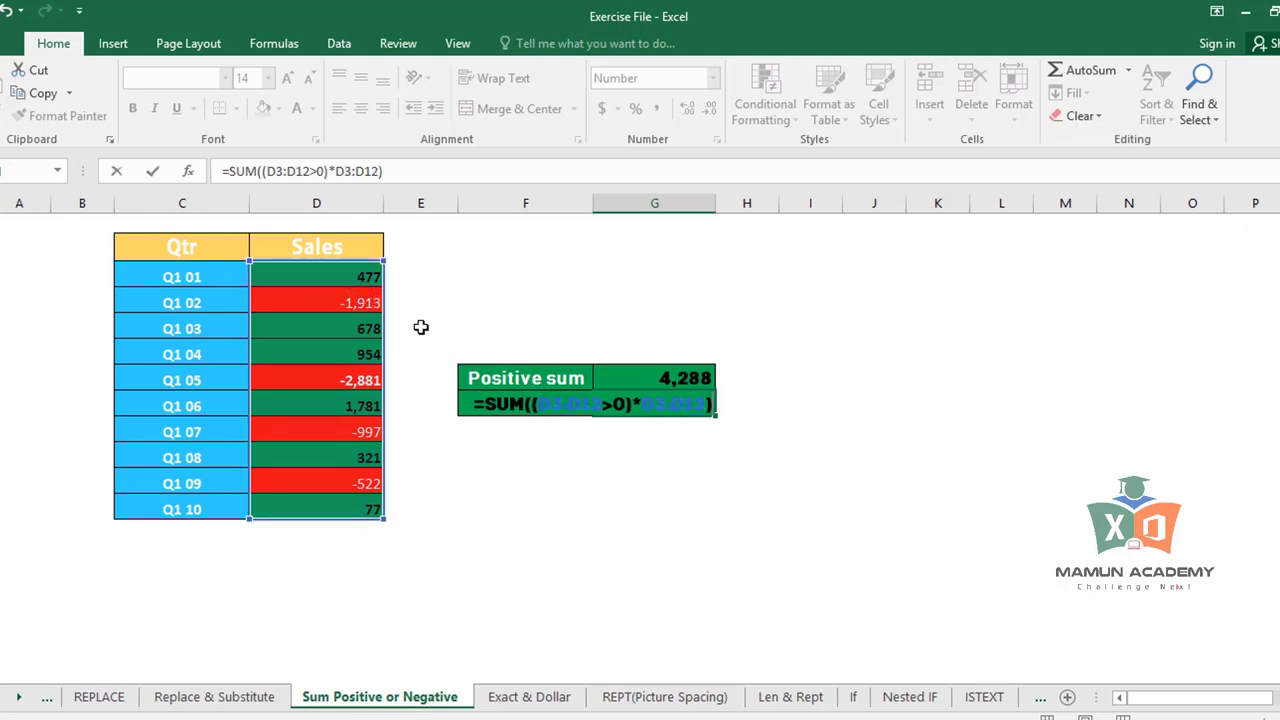
pyautogui.click(383, 379)
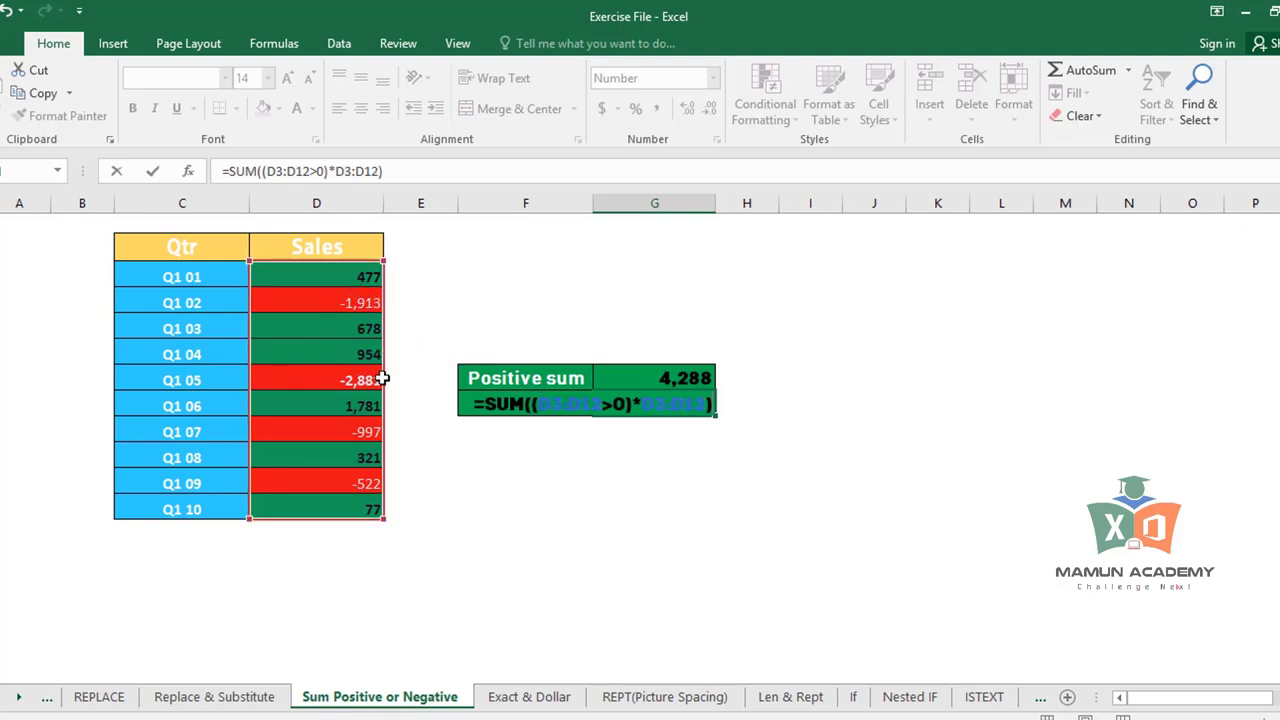
# Step: Change >0 to <0 and enter Negative sum as an array formula showing -6,313
pyautogui.click(612, 416)
pyautogui.press('BackSpace')
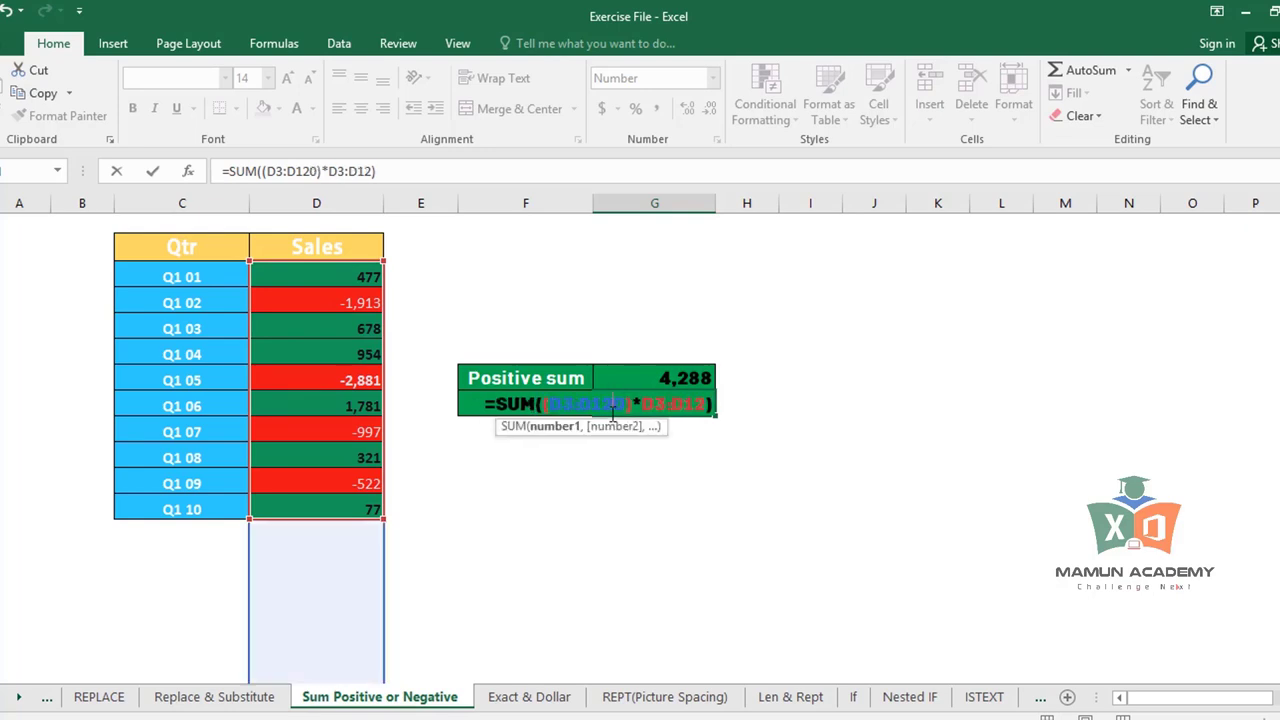
pyautogui.write('<')
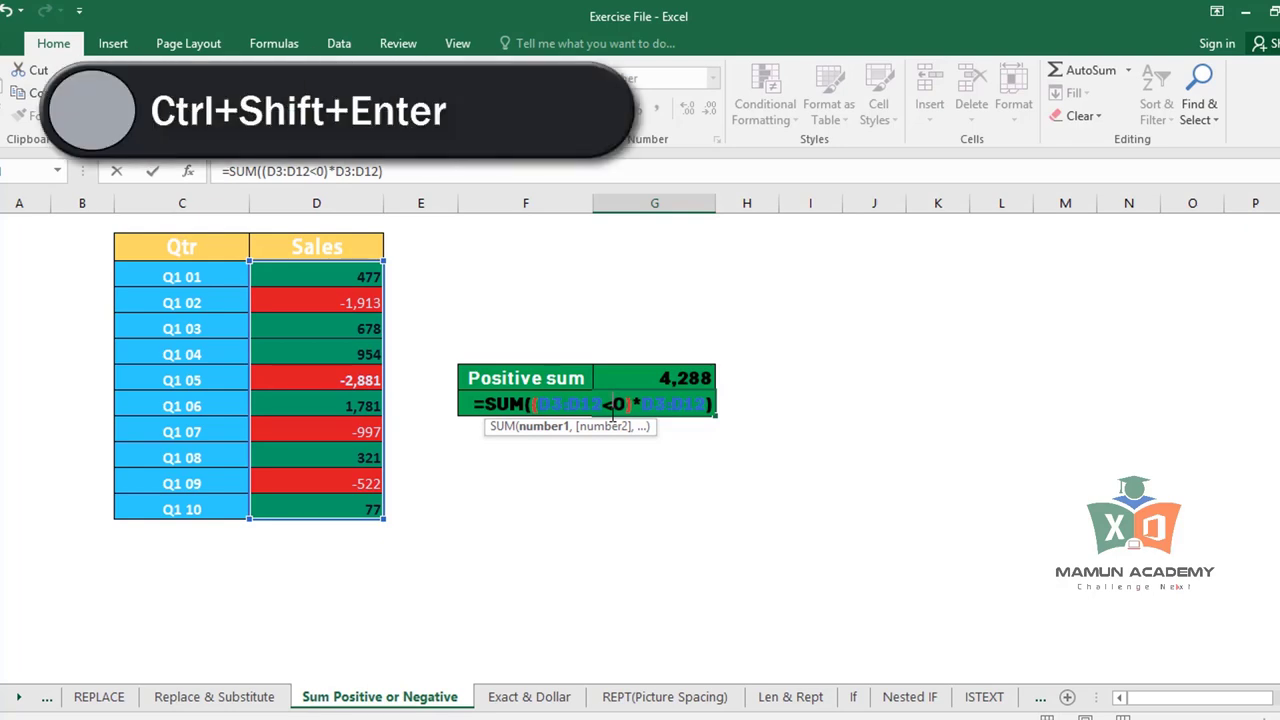
pyautogui.hotkey('ctrl', 'shift', 'Return')
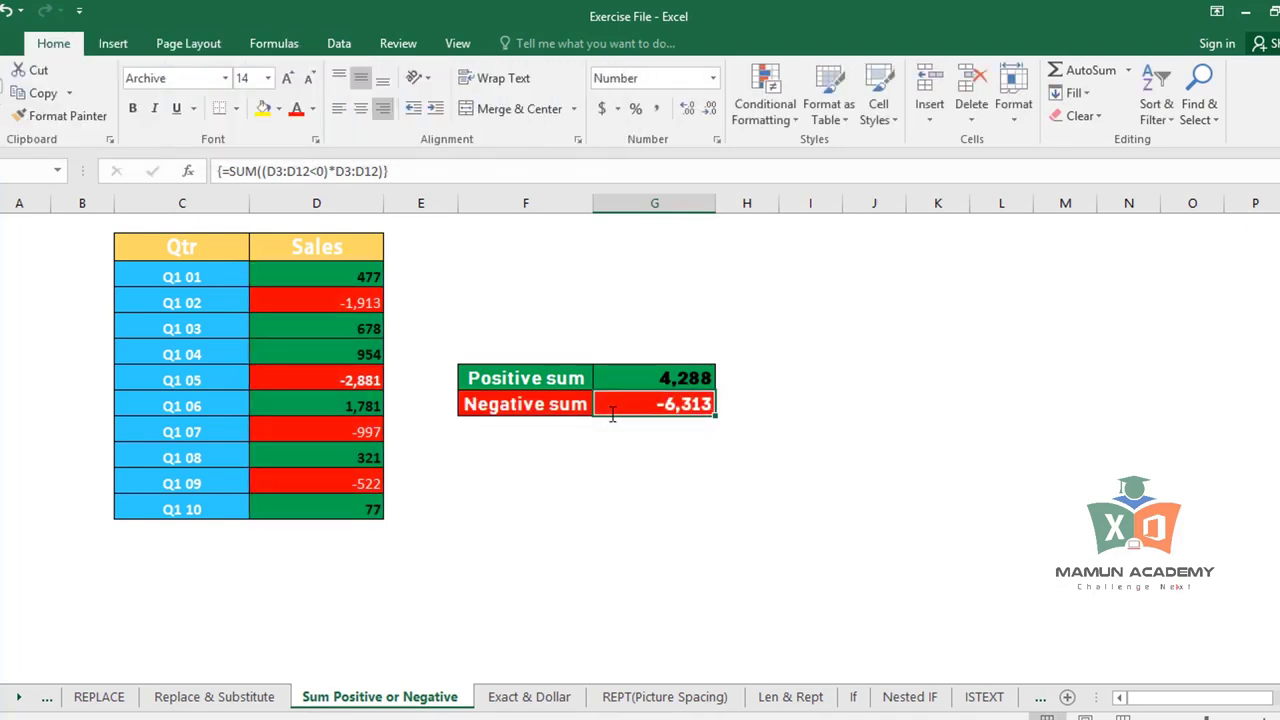
pyautogui.press('Up')
pyautogui.press('Down')
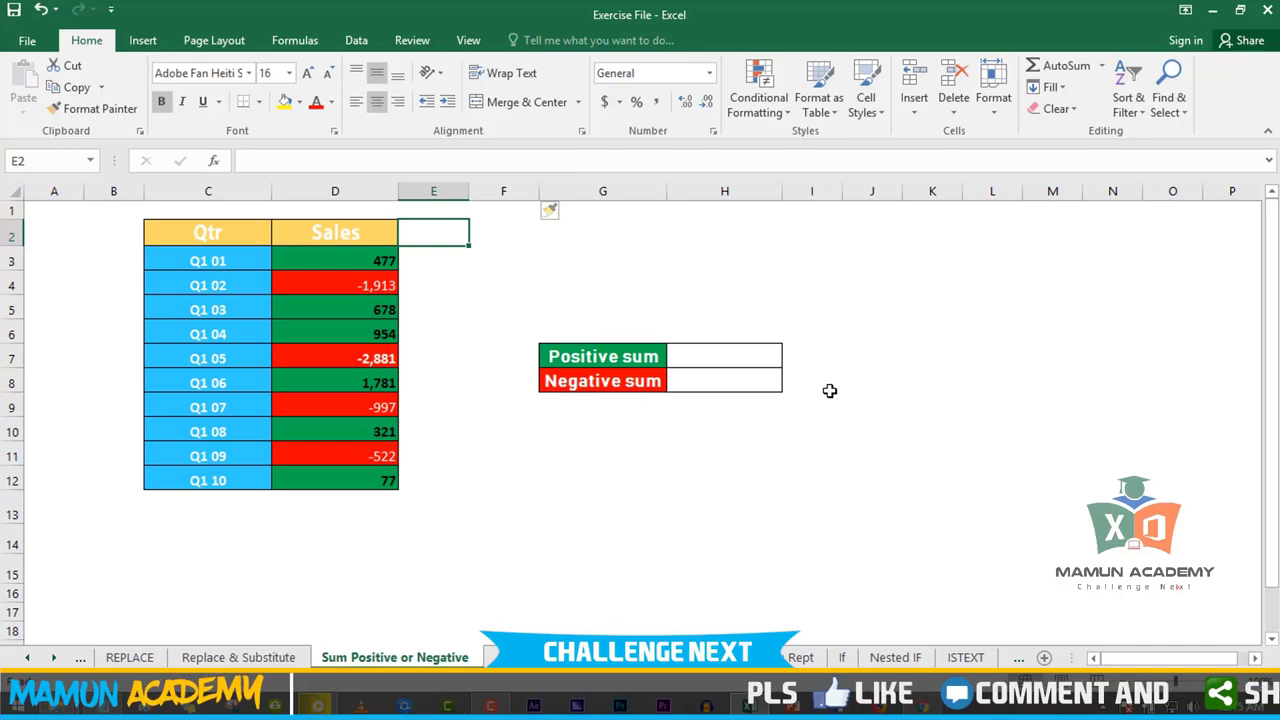
# Step: Add a 'Sign' column header and enter =SIGN(D3) in E3
pyautogui.write('Si')
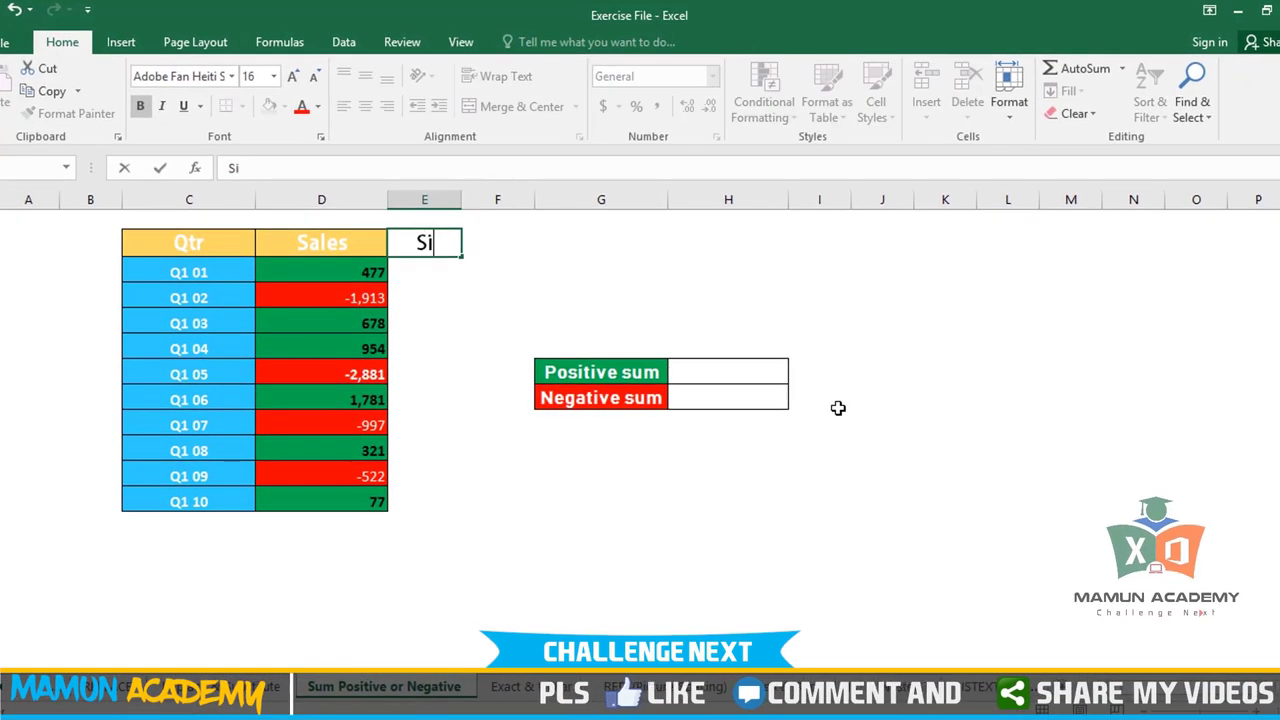
pyautogui.write('n')
pyautogui.press('BackSpace')
pyautogui.press('BackSpace')
pyautogui.write('ign')
pyautogui.press('Return')
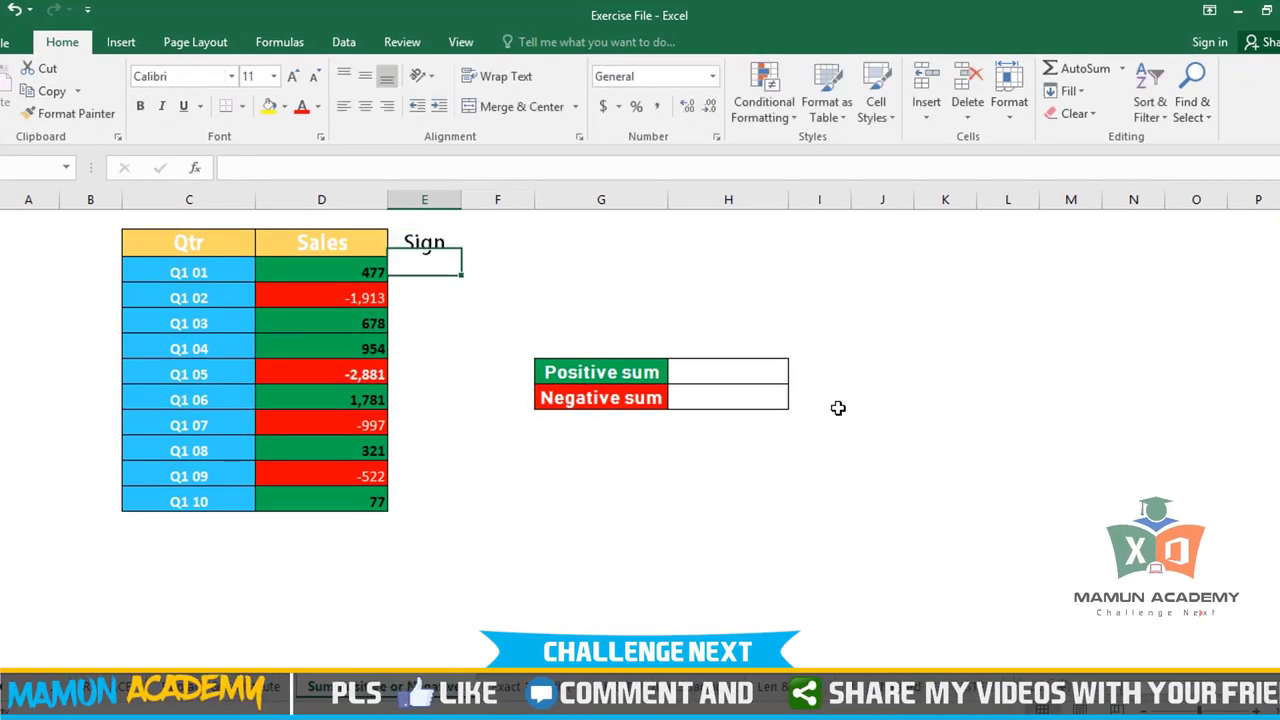
pyautogui.write('=si')
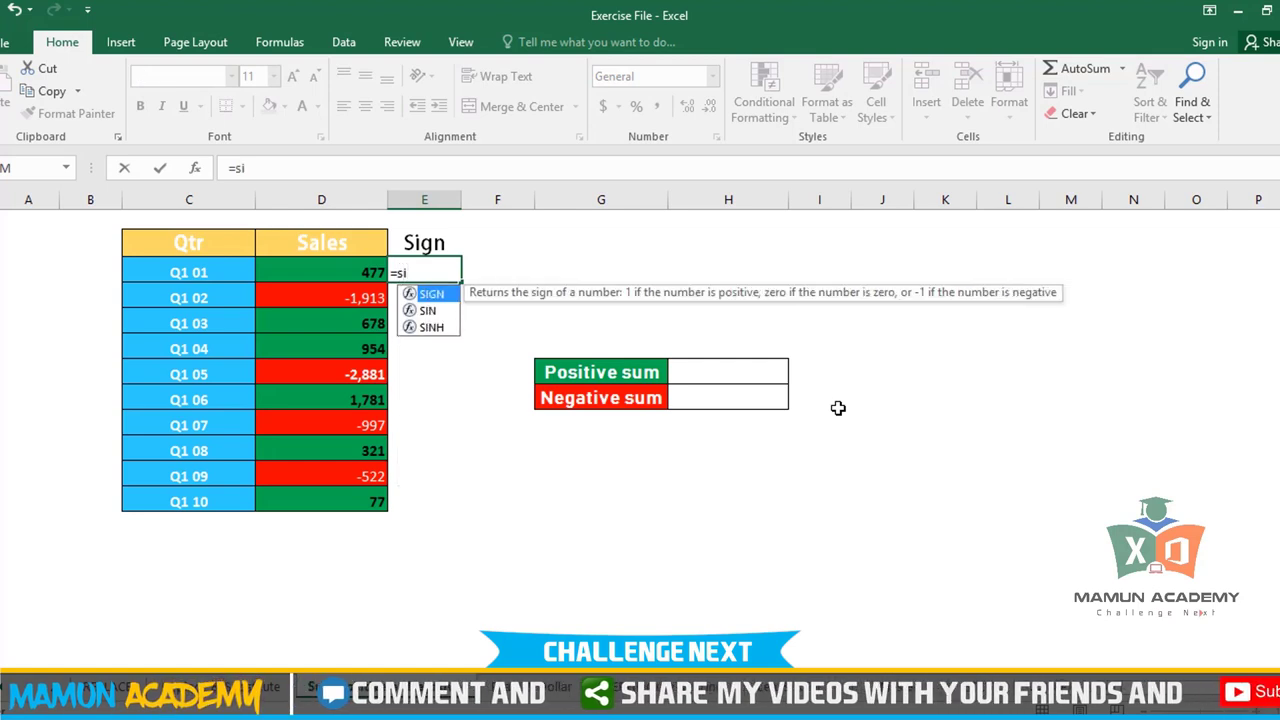
pyautogui.press('Tab')
pyautogui.press('Left')
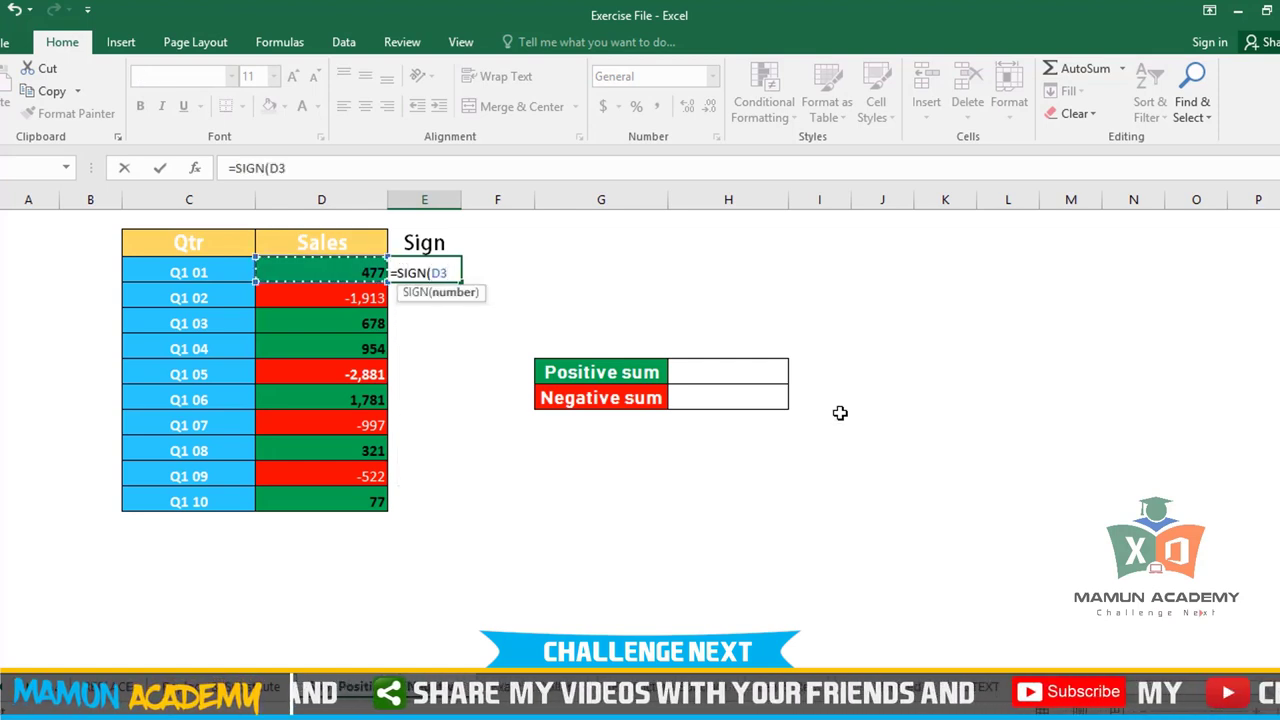
pyautogui.press('Return')
# Step: Fill the SIGN formula down to E12 and check that the rows show 1 or -1
pyautogui.click(435, 272)
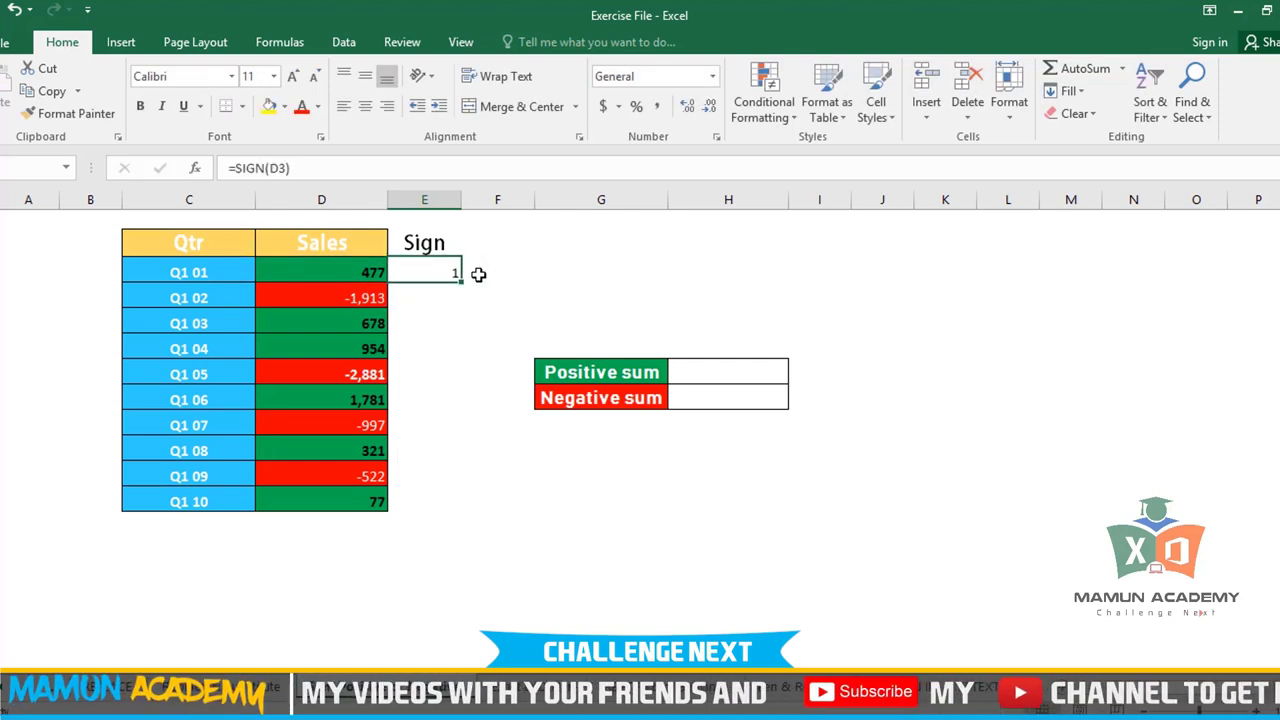
pyautogui.doubleClick(458, 281)
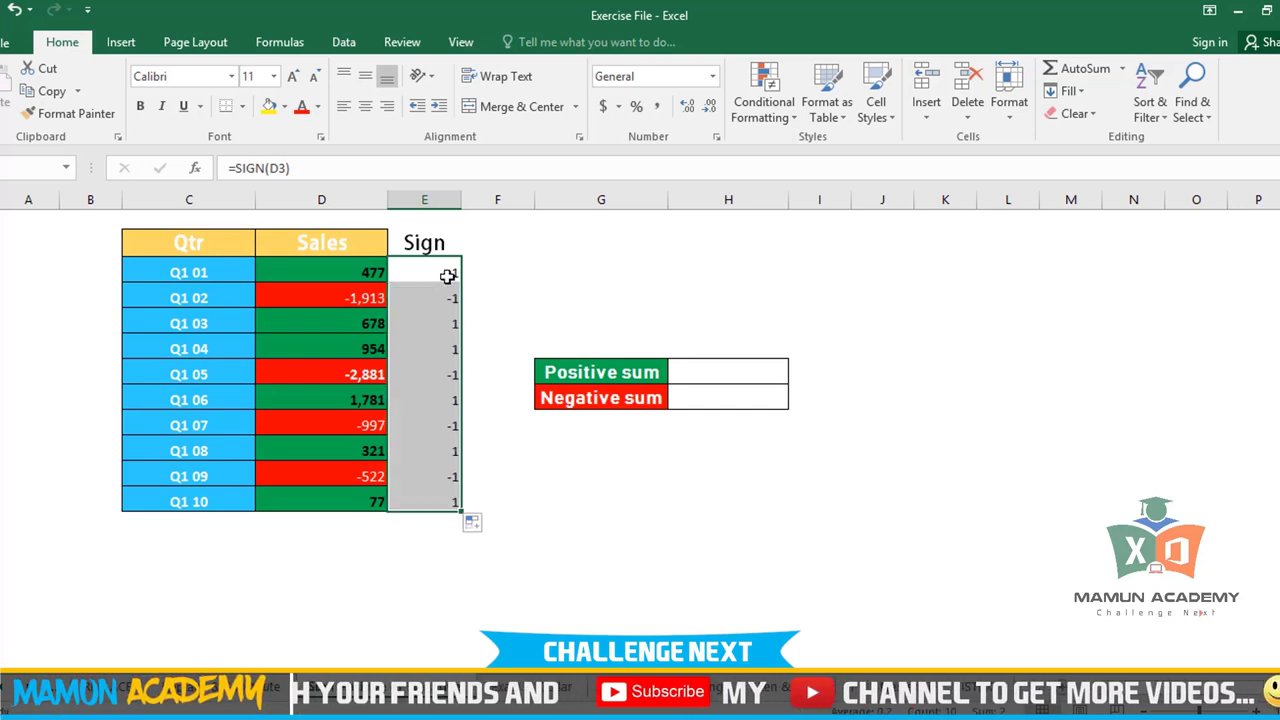
pyautogui.click(416, 266)
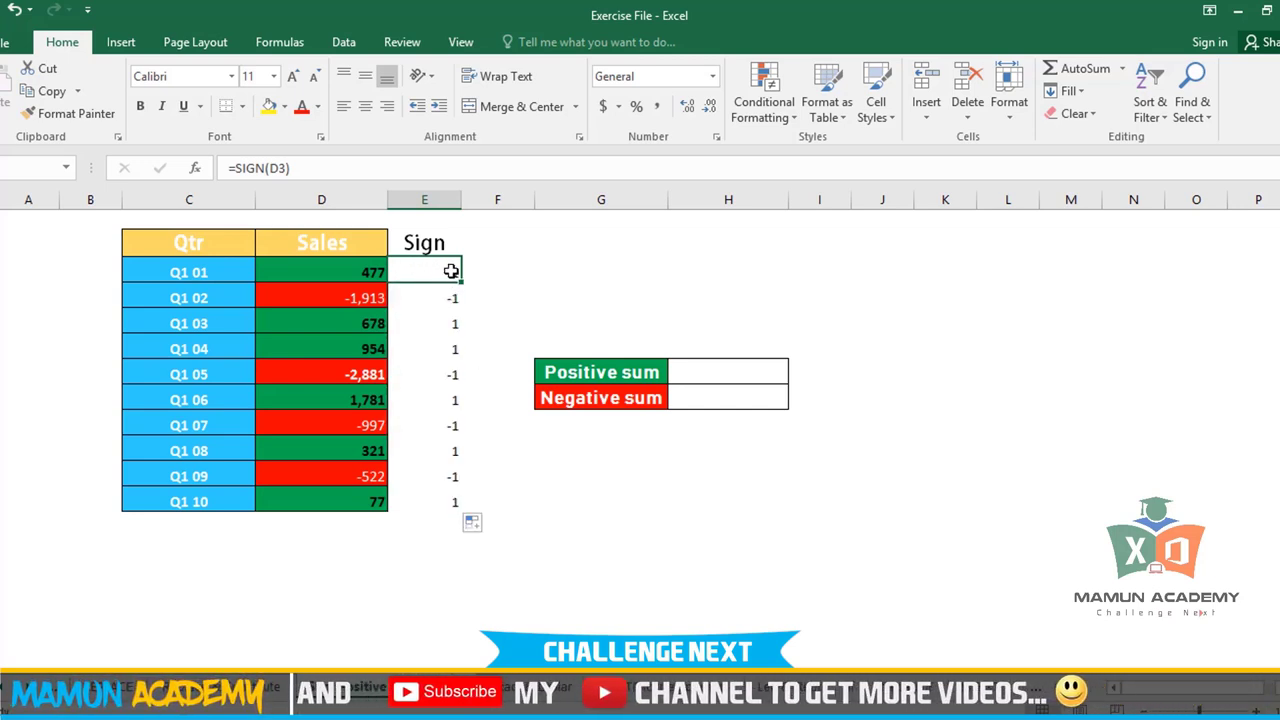
pyautogui.click(436, 291)
pyautogui.click(441, 322)
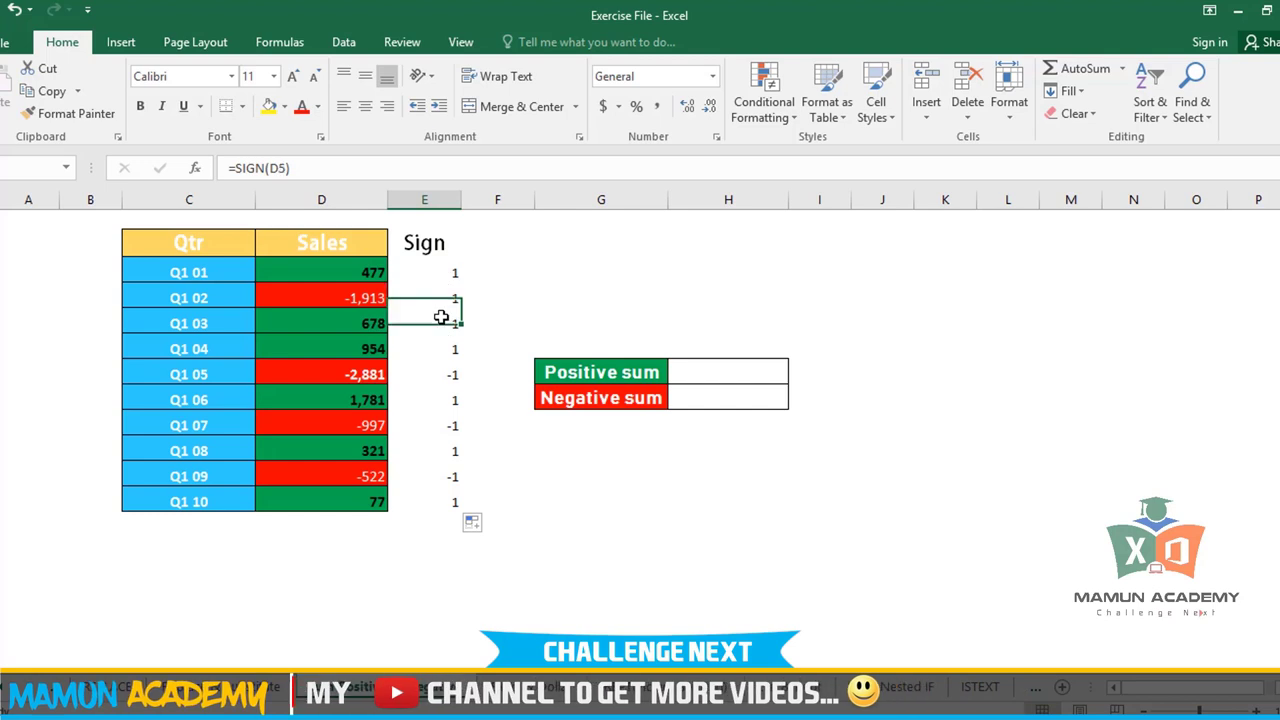
pyautogui.click(444, 348)
pyautogui.click(439, 376)
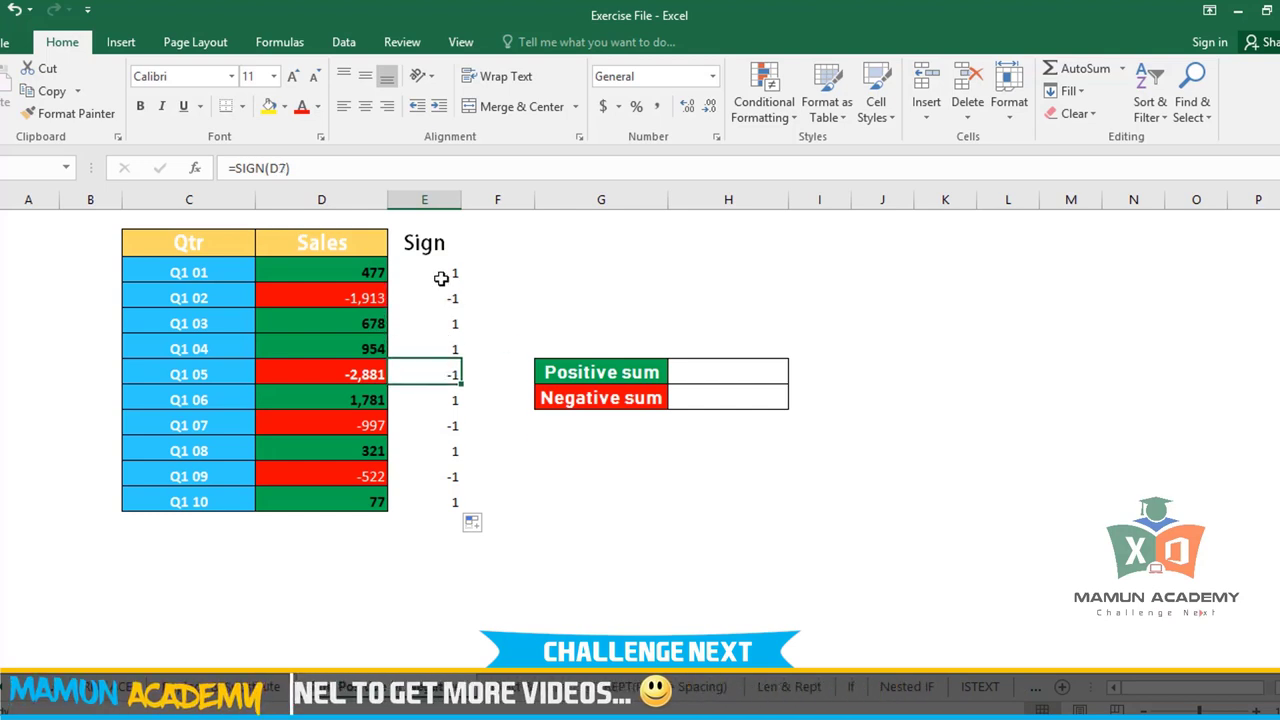
pyautogui.click(689, 372)
# Step: Enter =SUMIF($E$3:$E$12,1,D3:D12) in Positive sum, returning 4,288
pyautogui.write('=')
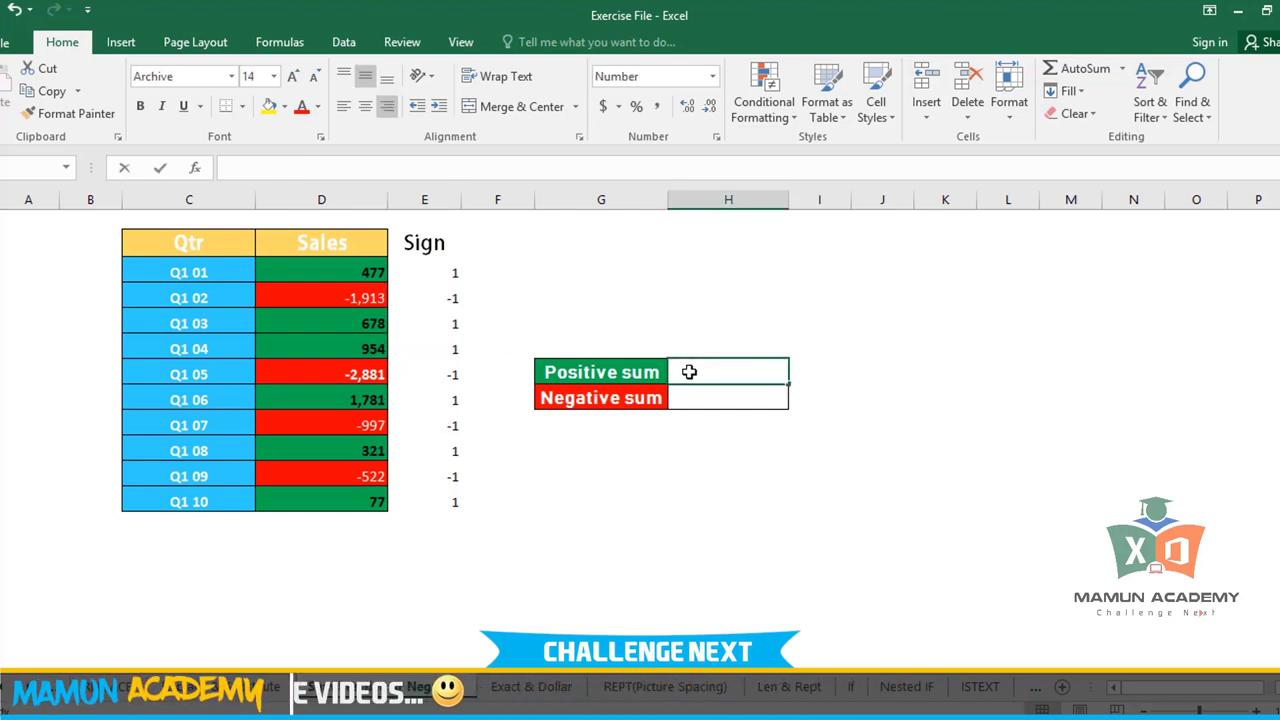
pyautogui.write('sumif')
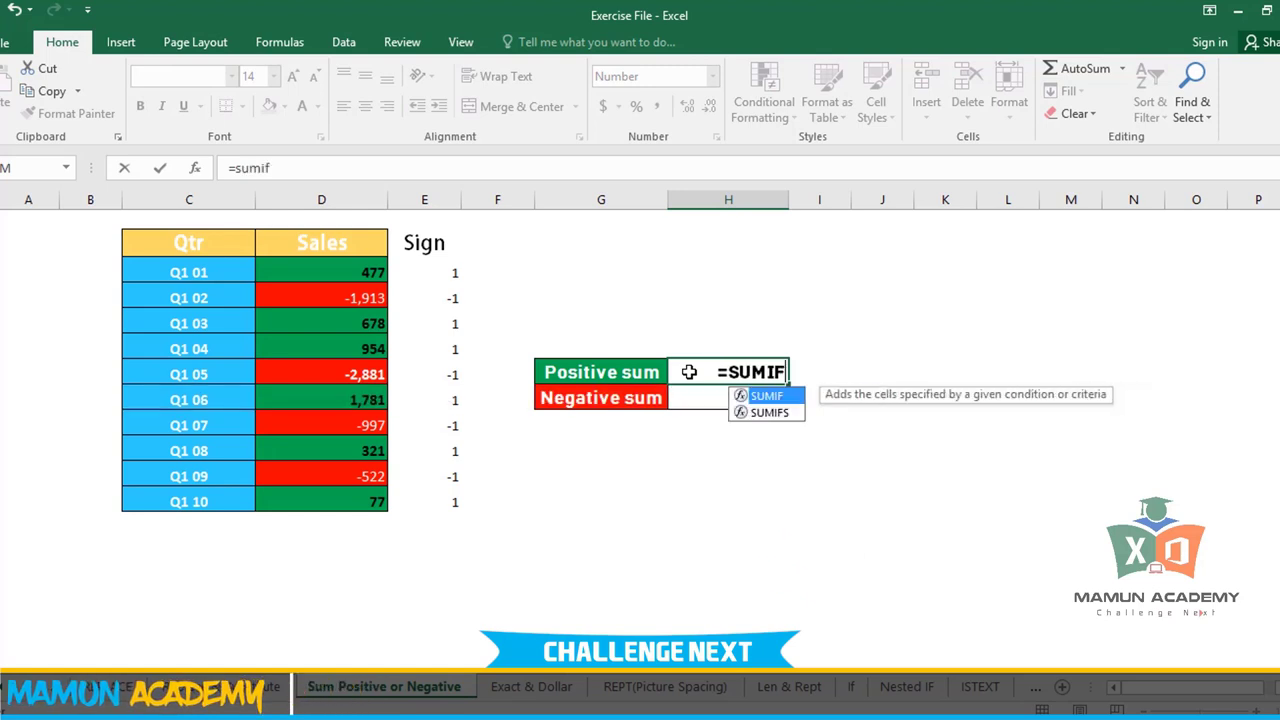
pyautogui.press('Tab')
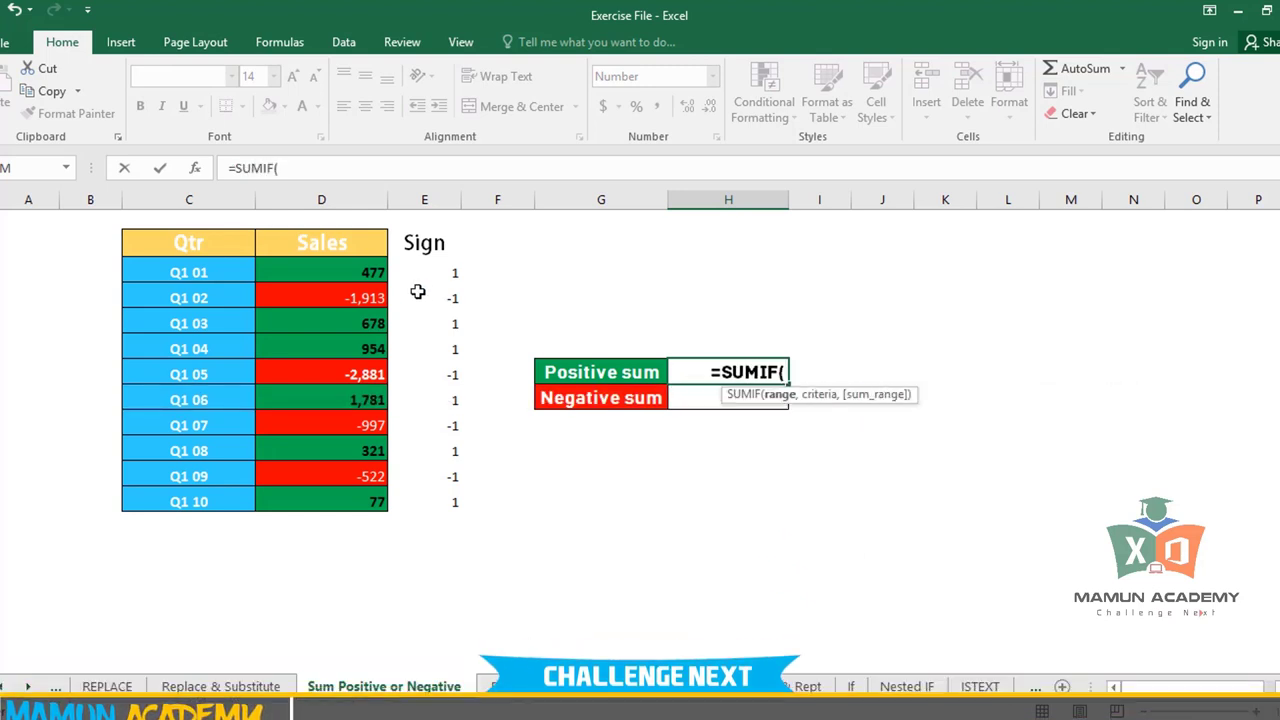
pyautogui.moveTo(431, 268); pyautogui.dragTo(452, 504)
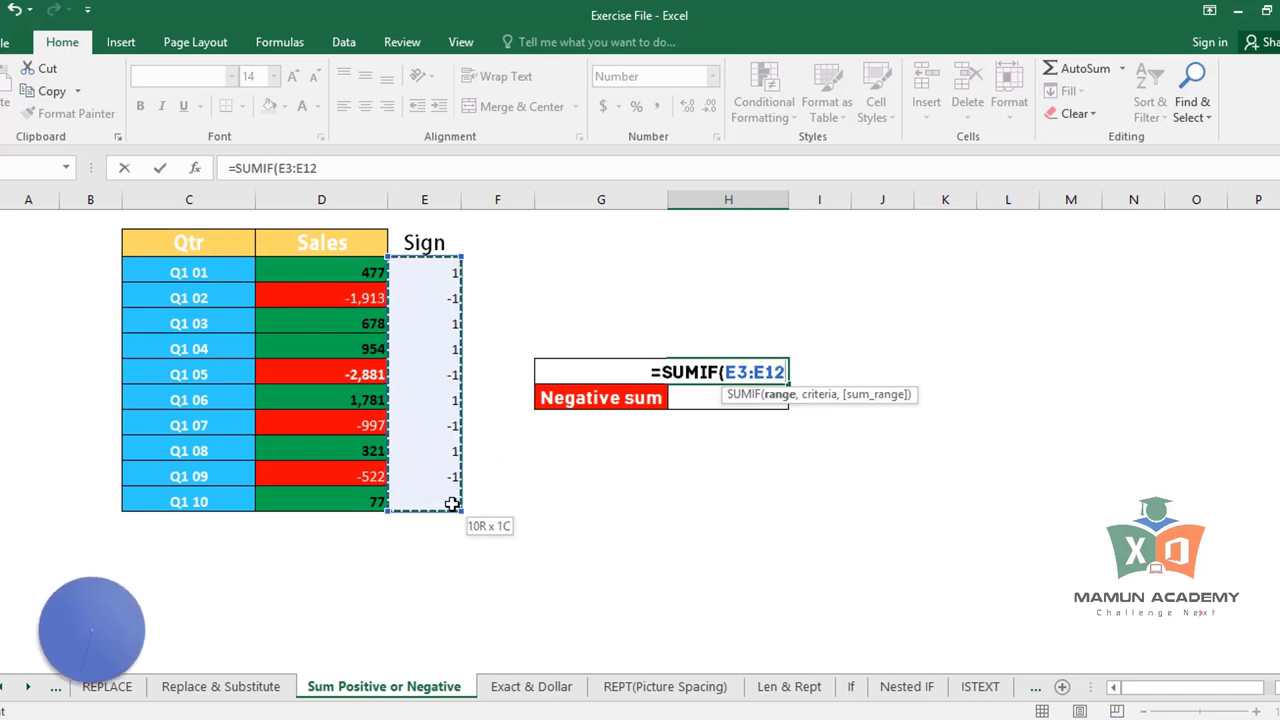
pyautogui.press('F4')
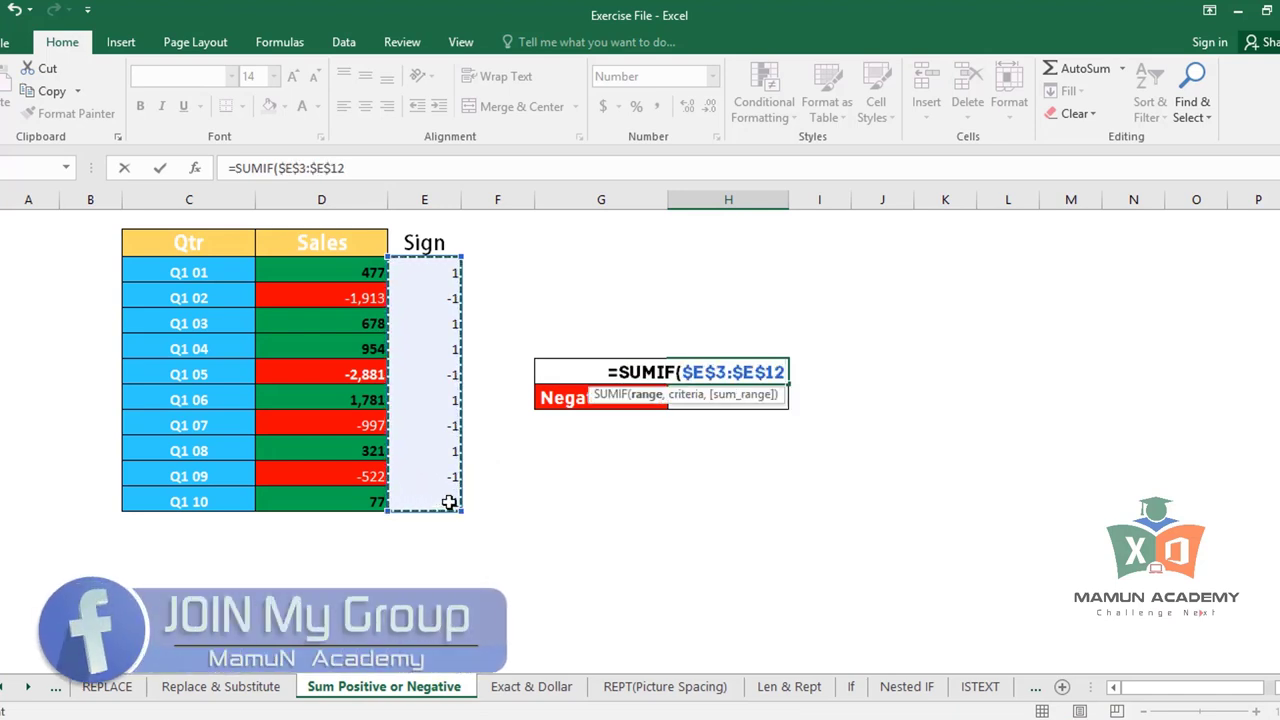
pyautogui.write(',')
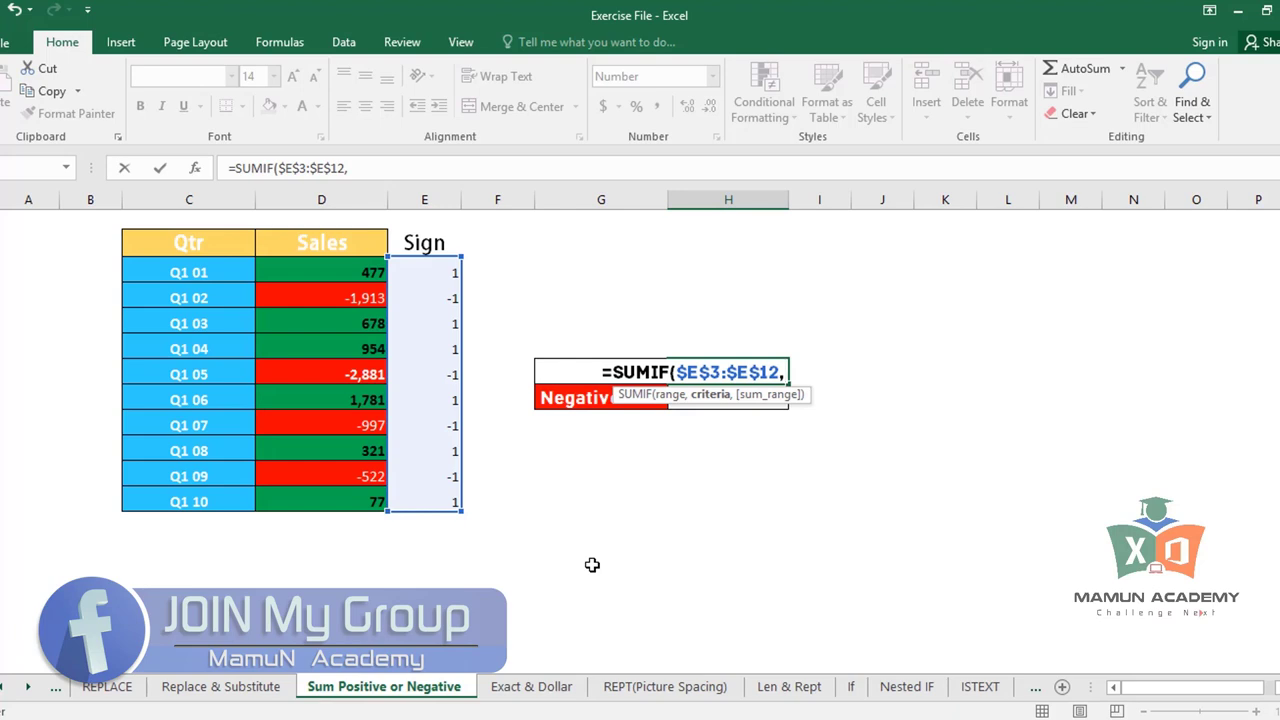
pyautogui.write('1')
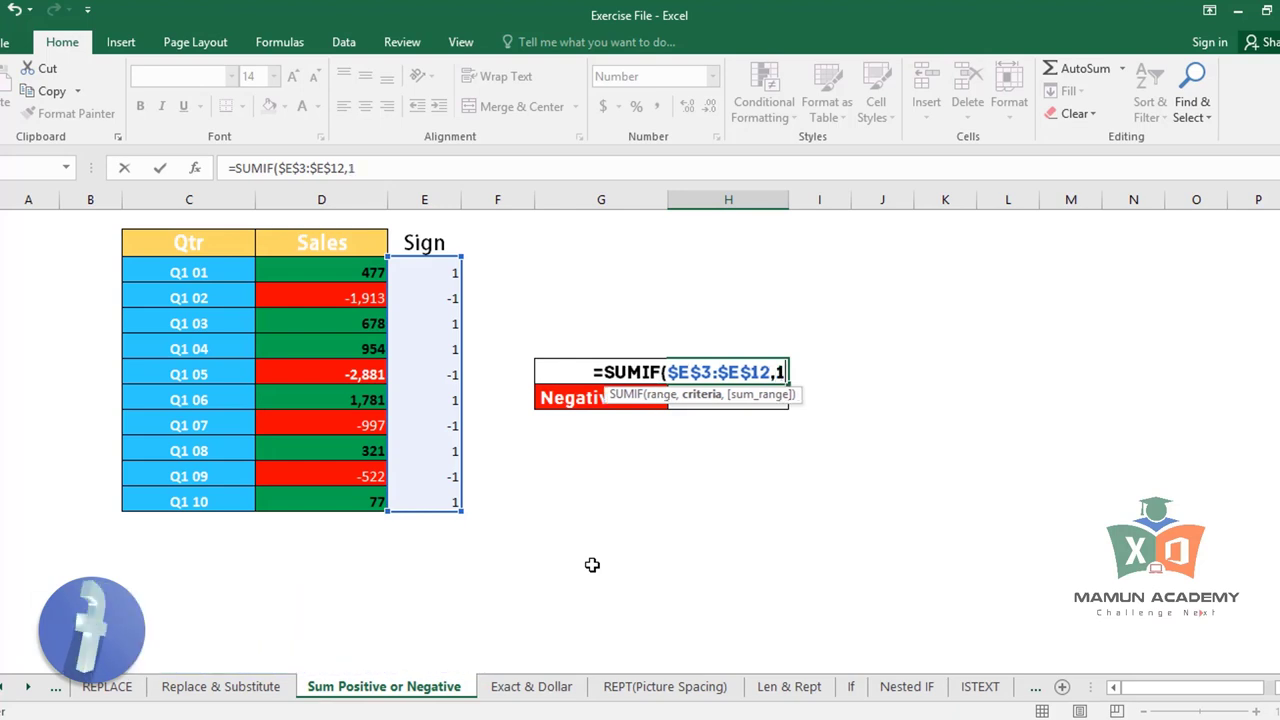
pyautogui.write(',')
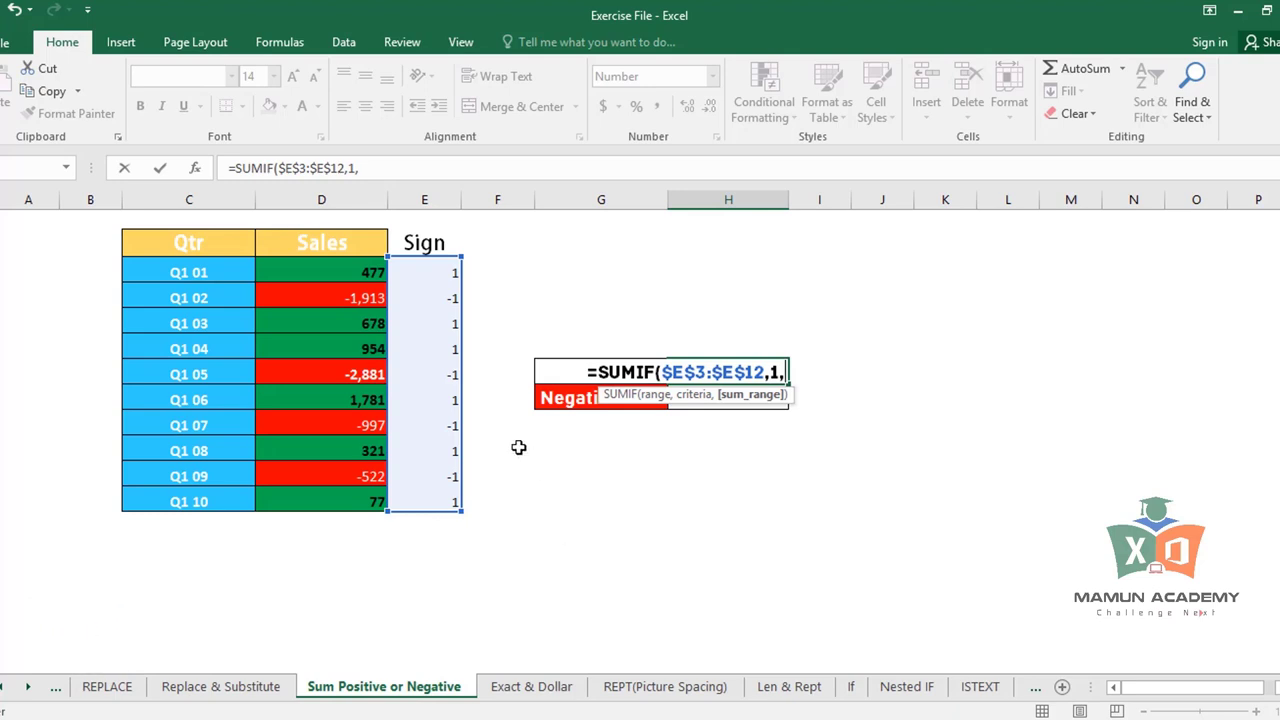
pyautogui.moveTo(361, 272); pyautogui.dragTo(340, 495)
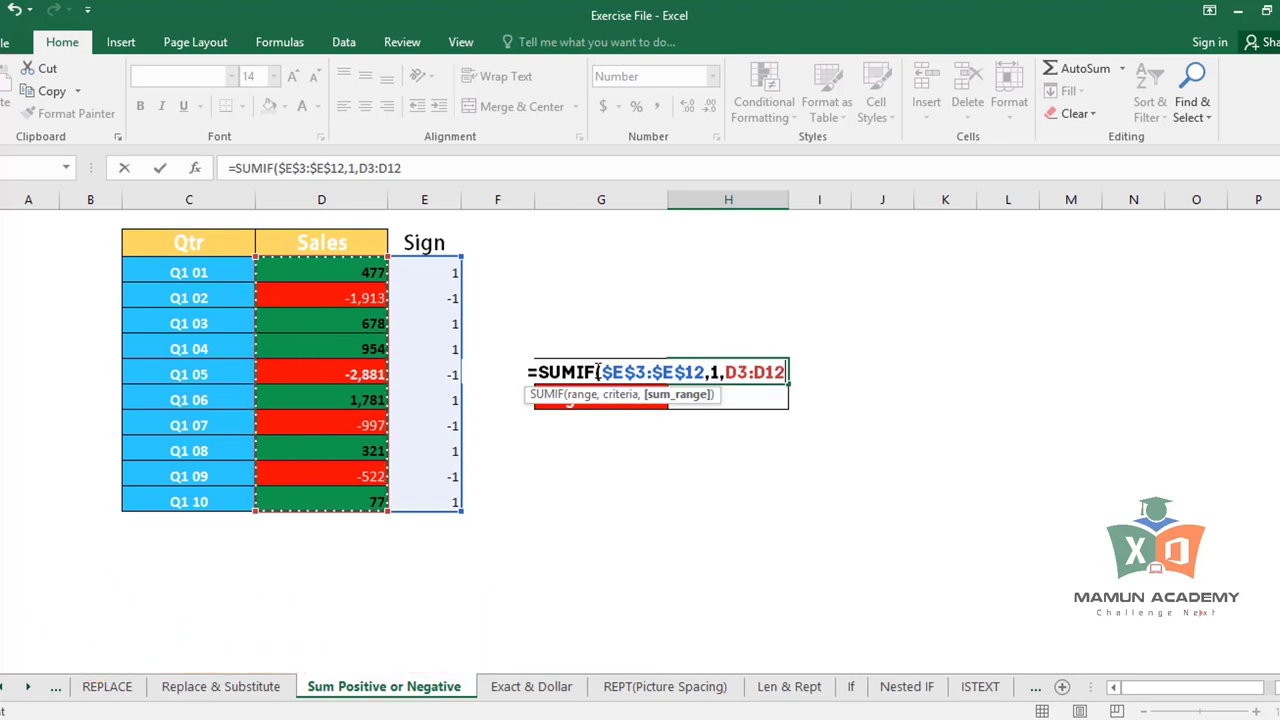
pyautogui.hotkey('ctrl', 'Return')
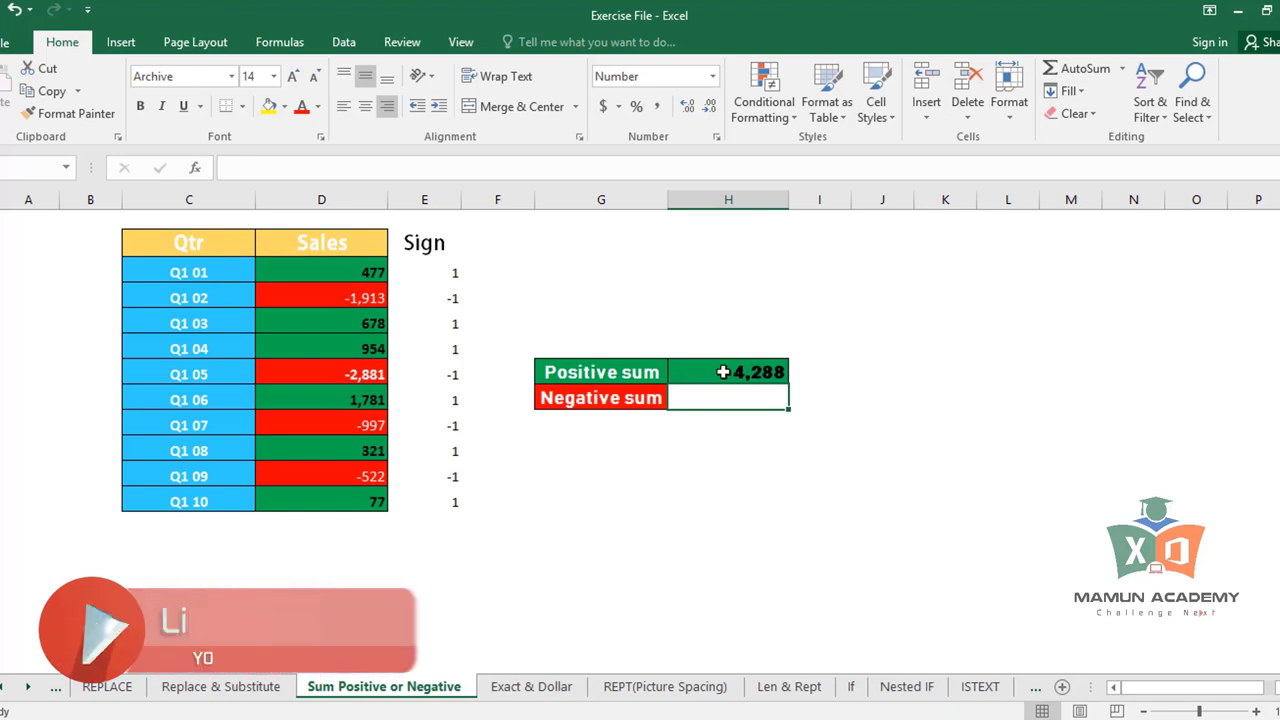
# Step: Enter =SUMIF(E3:E12,-1,D3:D12) in the Negative sum cell, returning -6,313
pyautogui.click(750, 398)
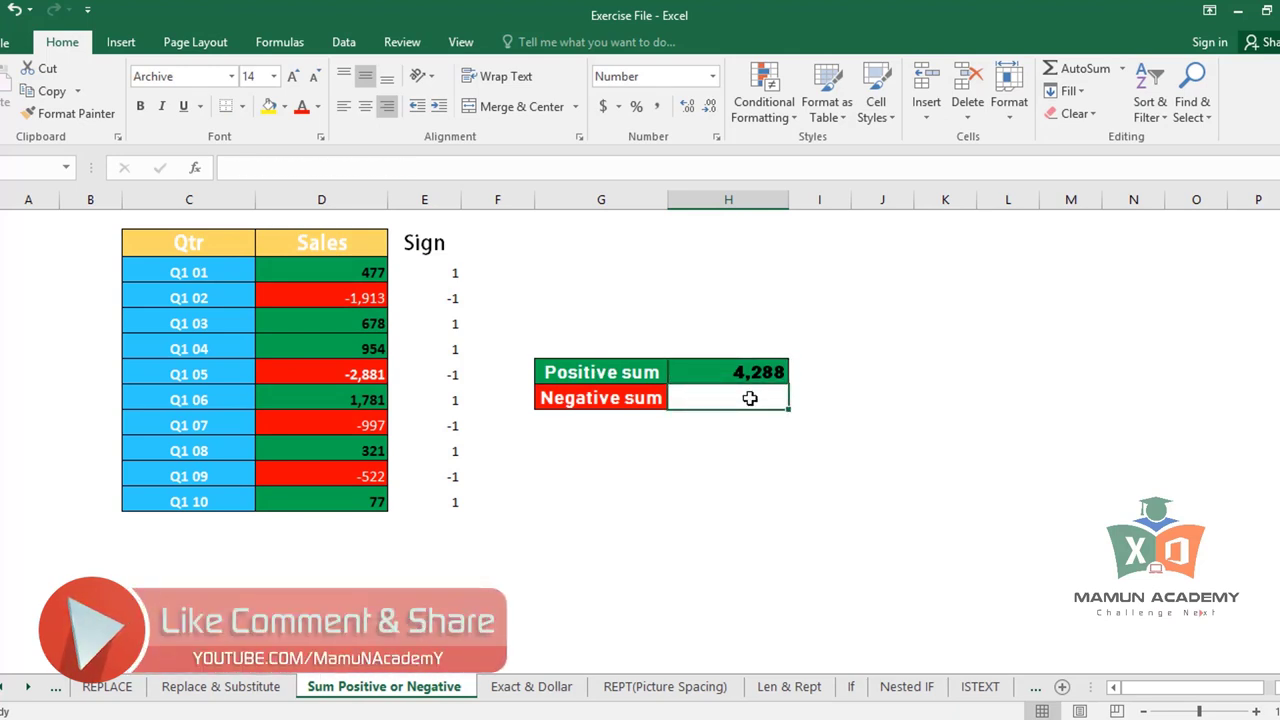
pyautogui.write('=su')
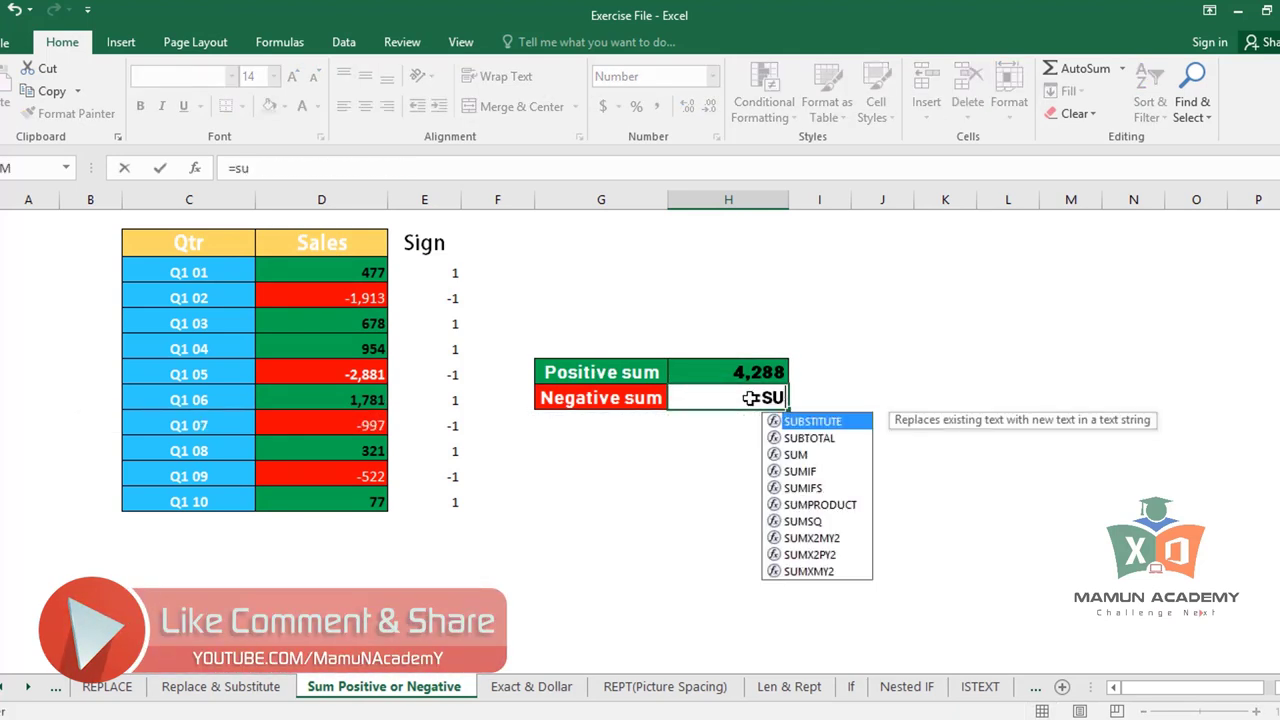
pyautogui.write('mfi')
pyautogui.press('BackSpace')
pyautogui.press('BackSpace')
pyautogui.write('if')
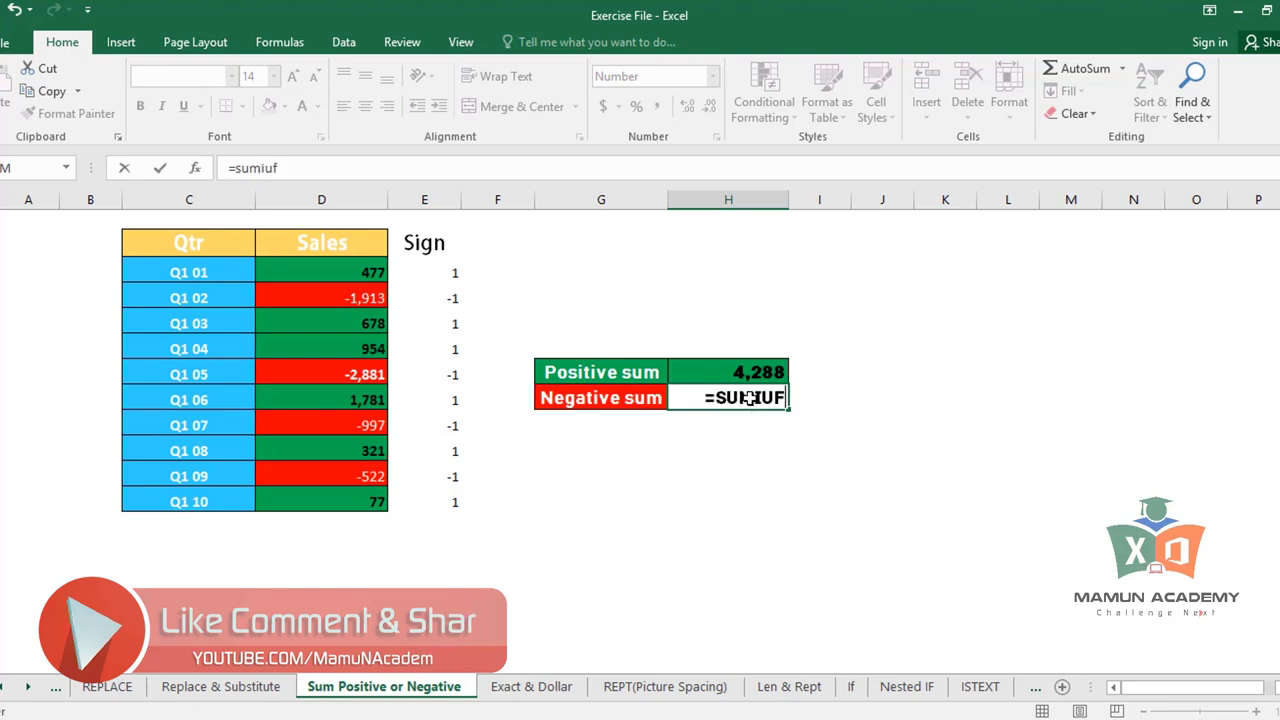
pyautogui.press('BackSpace')
pyautogui.press('Tab')
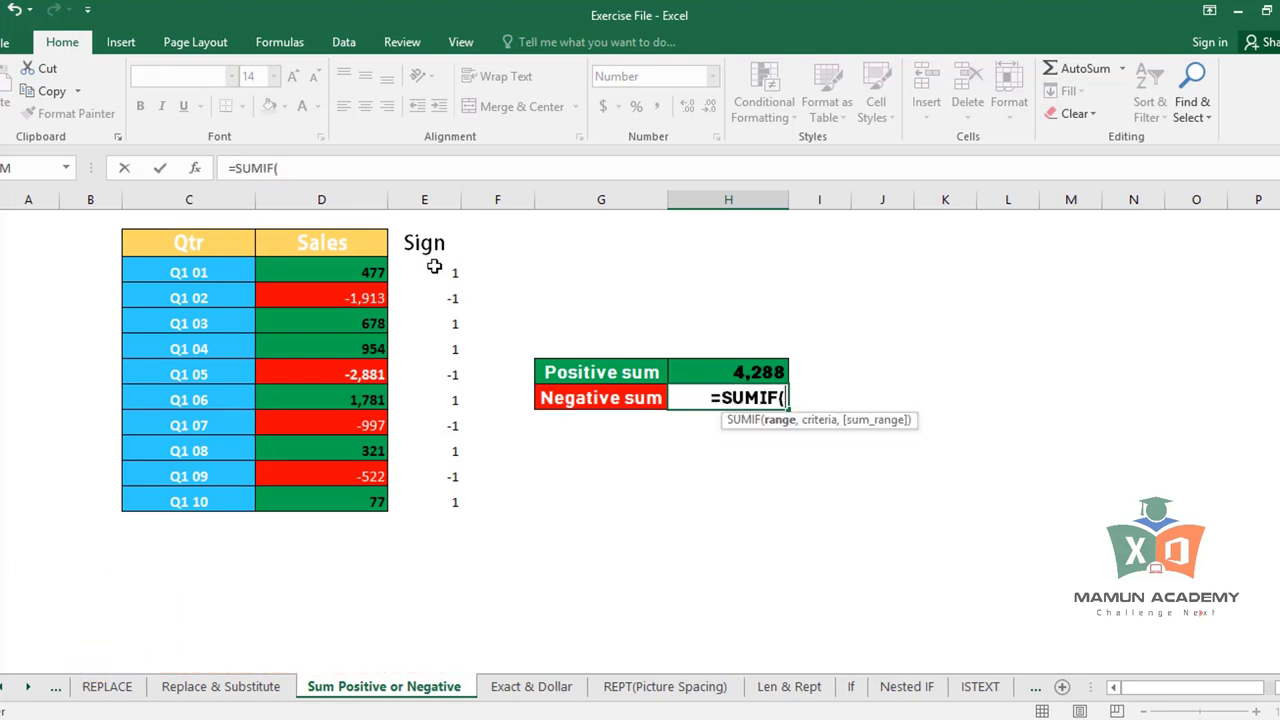
pyautogui.moveTo(434, 266); pyautogui.dragTo(453, 501)
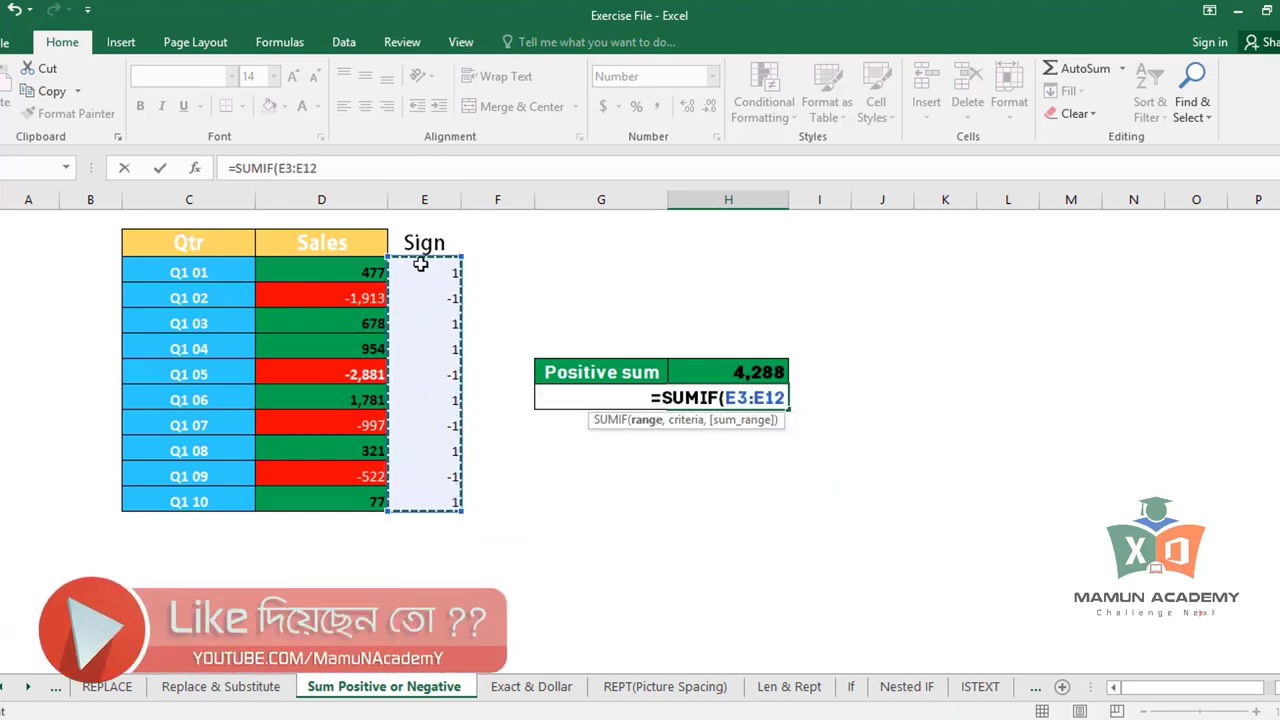
pyautogui.write(',')
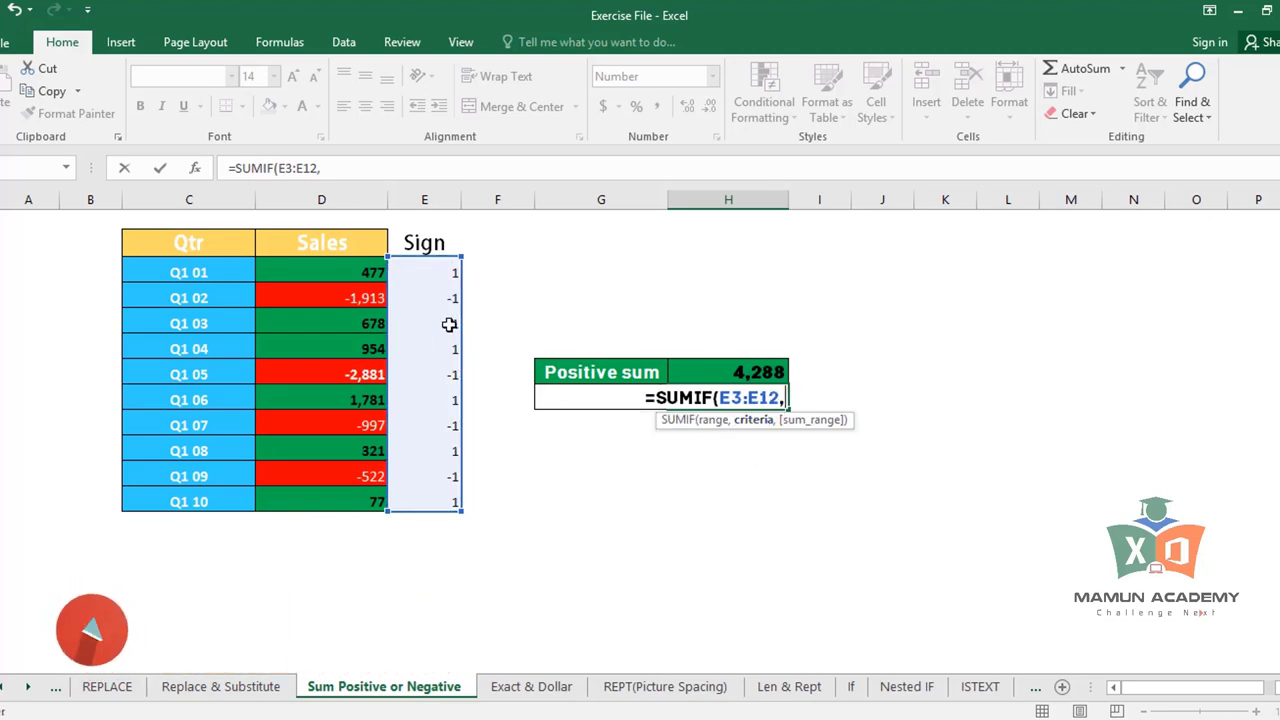
pyautogui.write('-1')
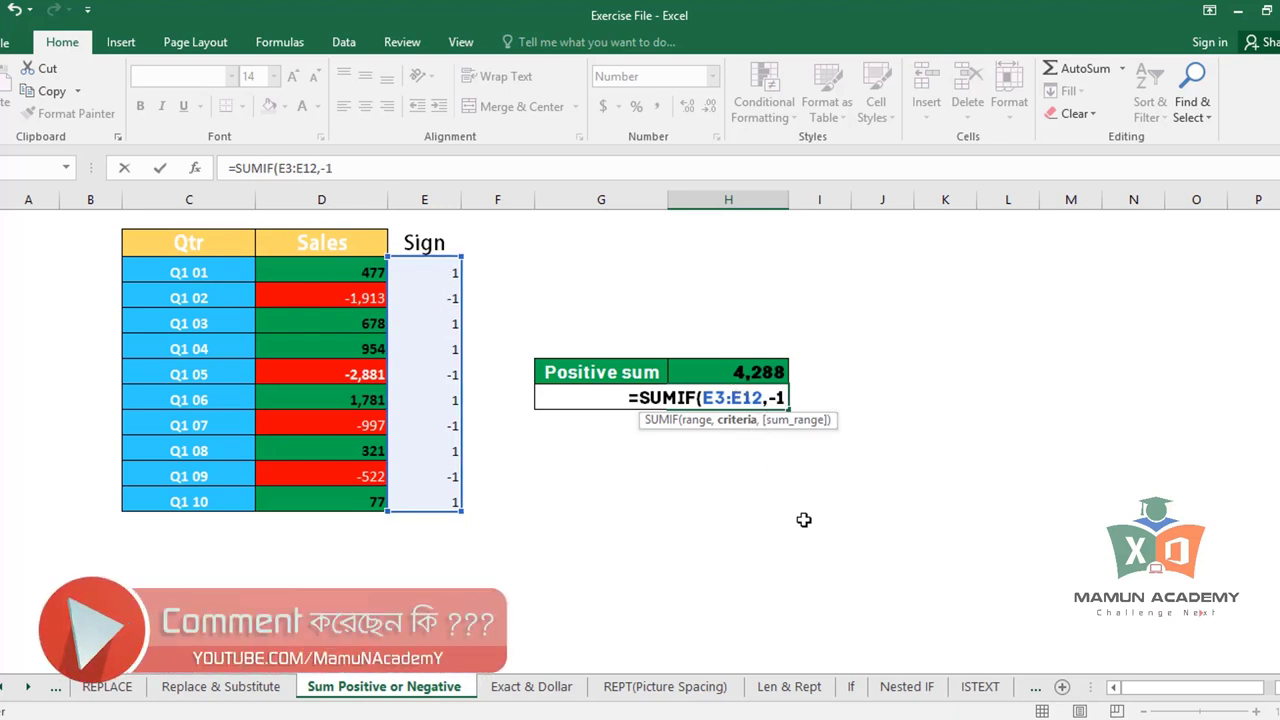
pyautogui.write(',')
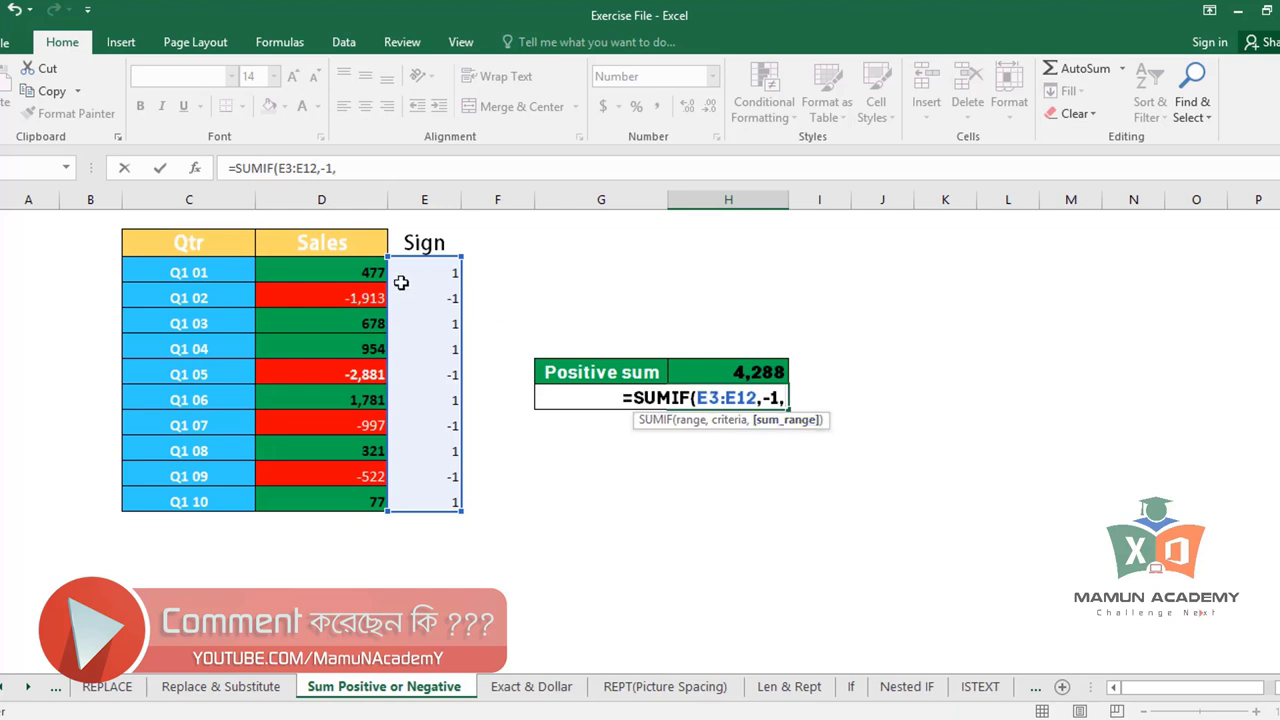
pyautogui.moveTo(353, 272); pyautogui.dragTo(341, 502)
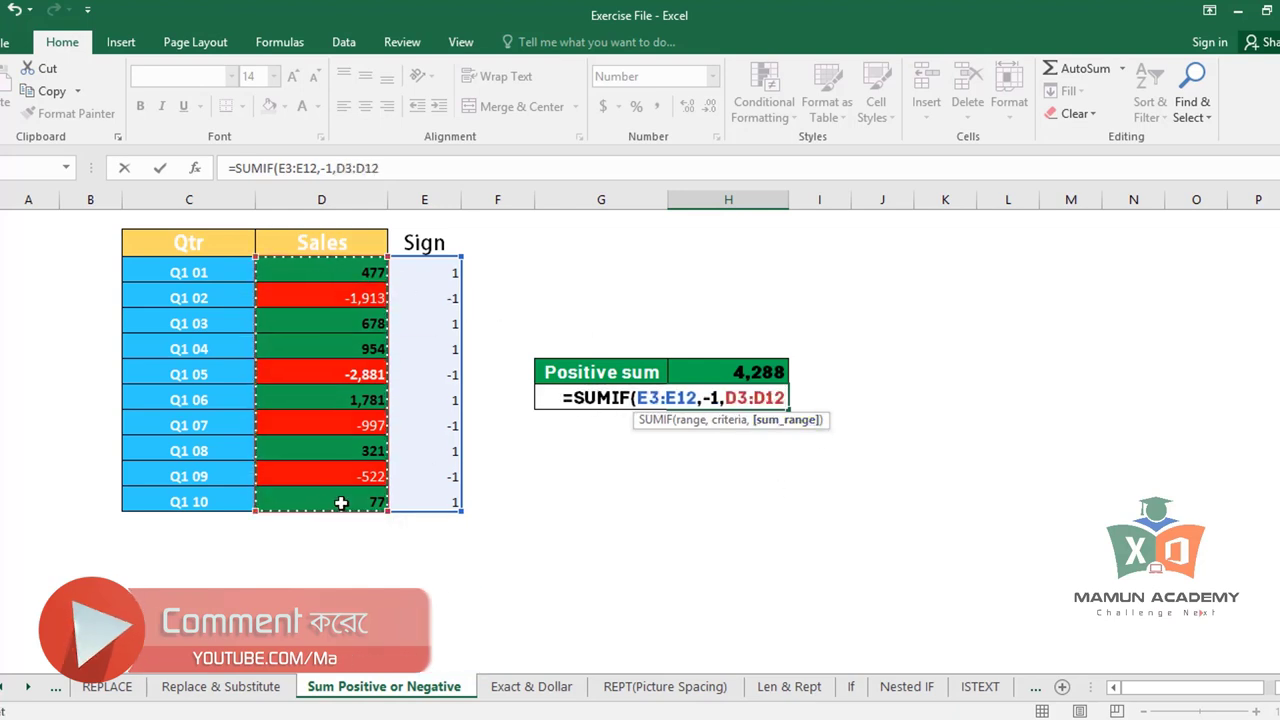
pyautogui.press('Return')
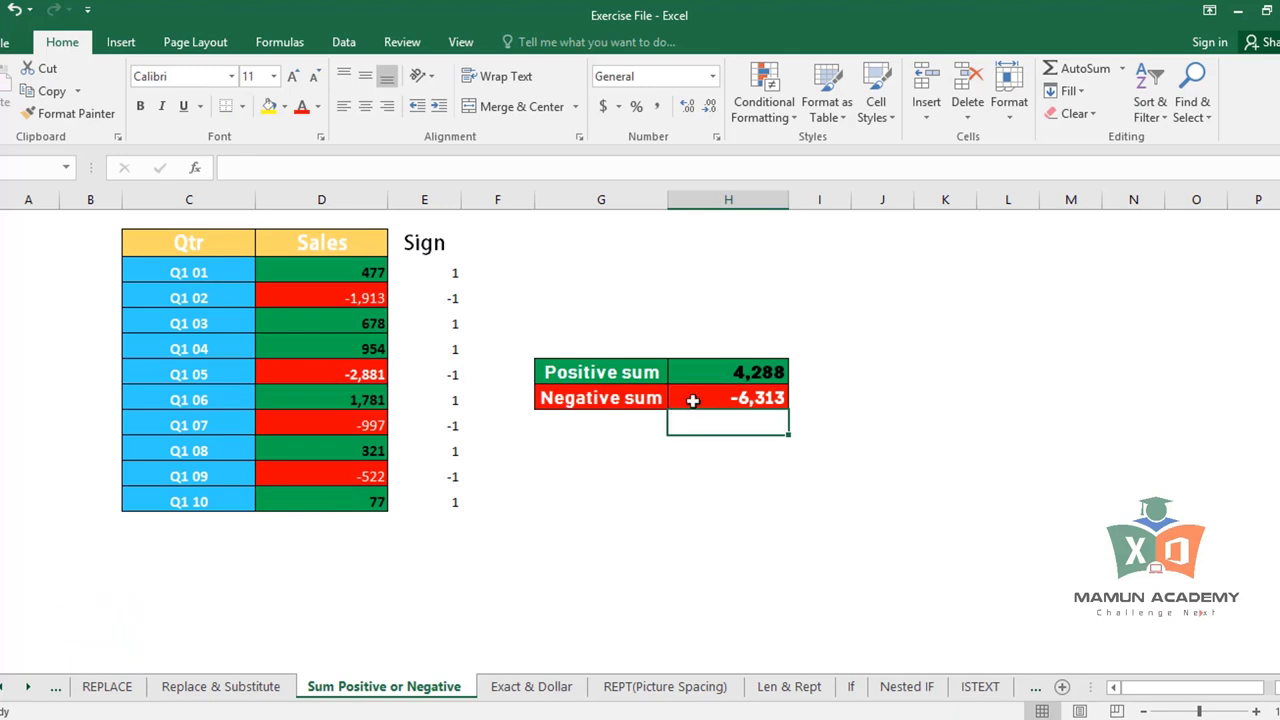
pyautogui.click(718, 397)
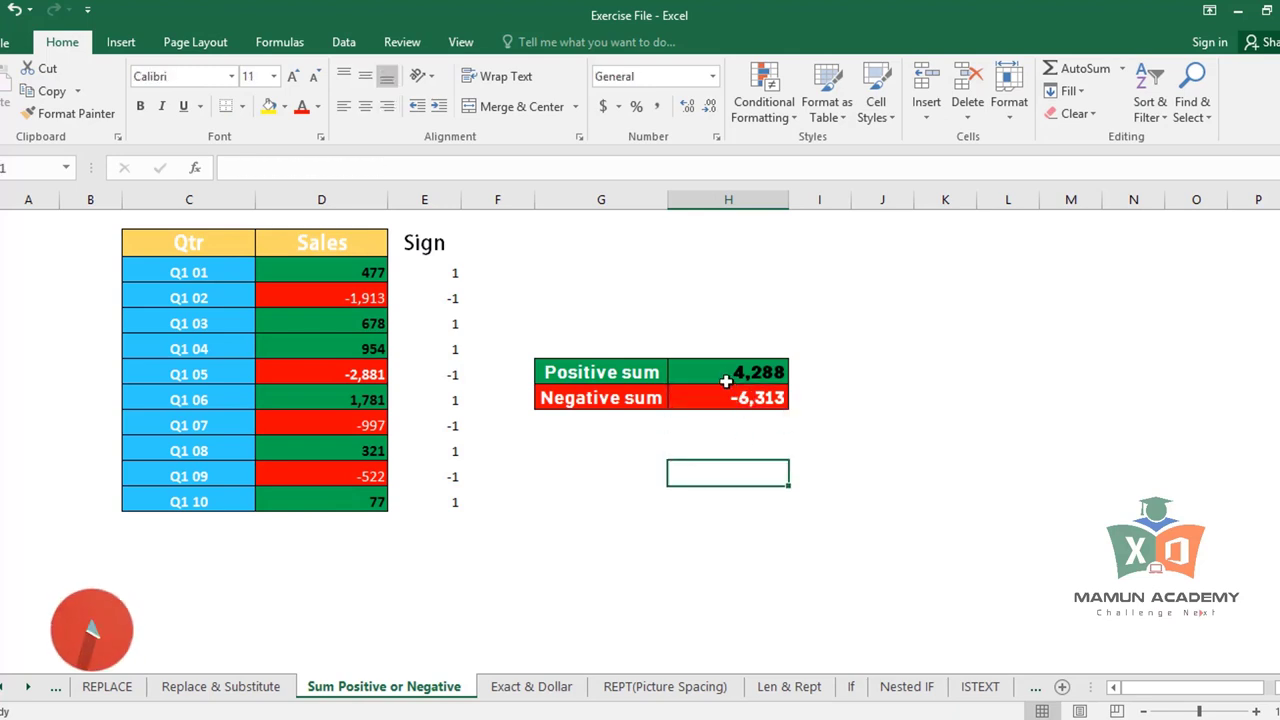
pyautogui.click(724, 371)
pyautogui.click(705, 397)
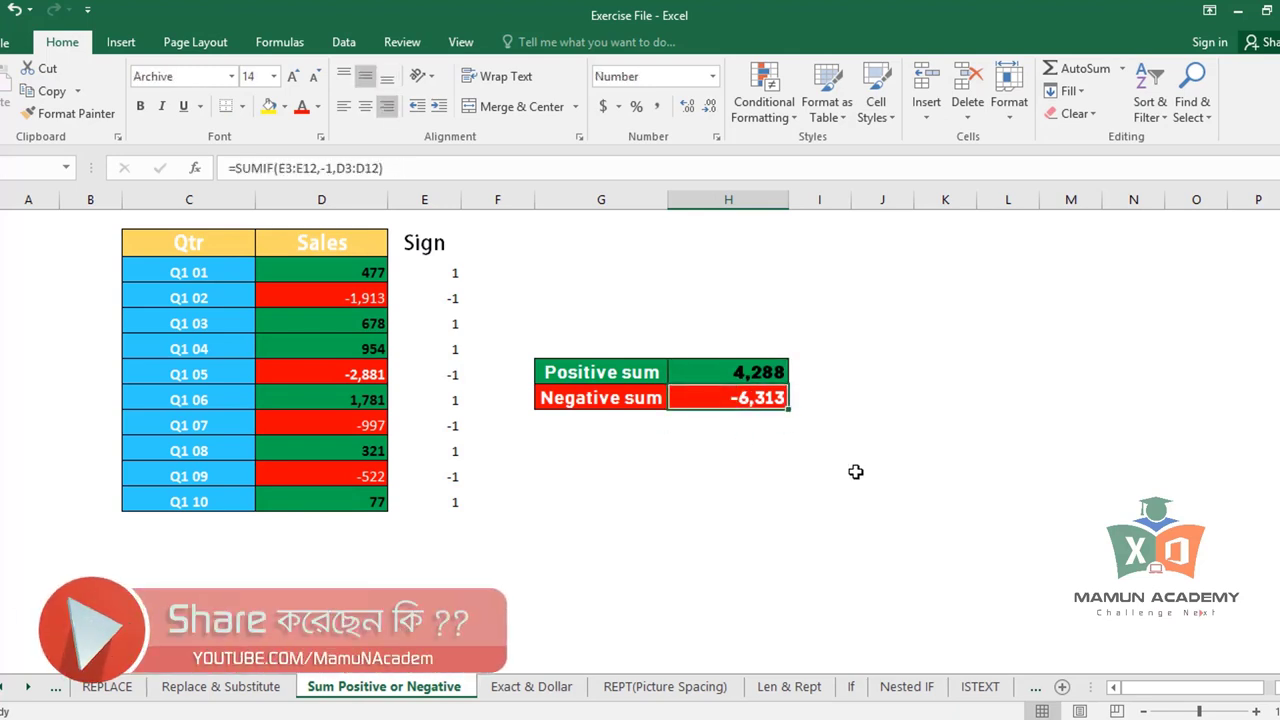